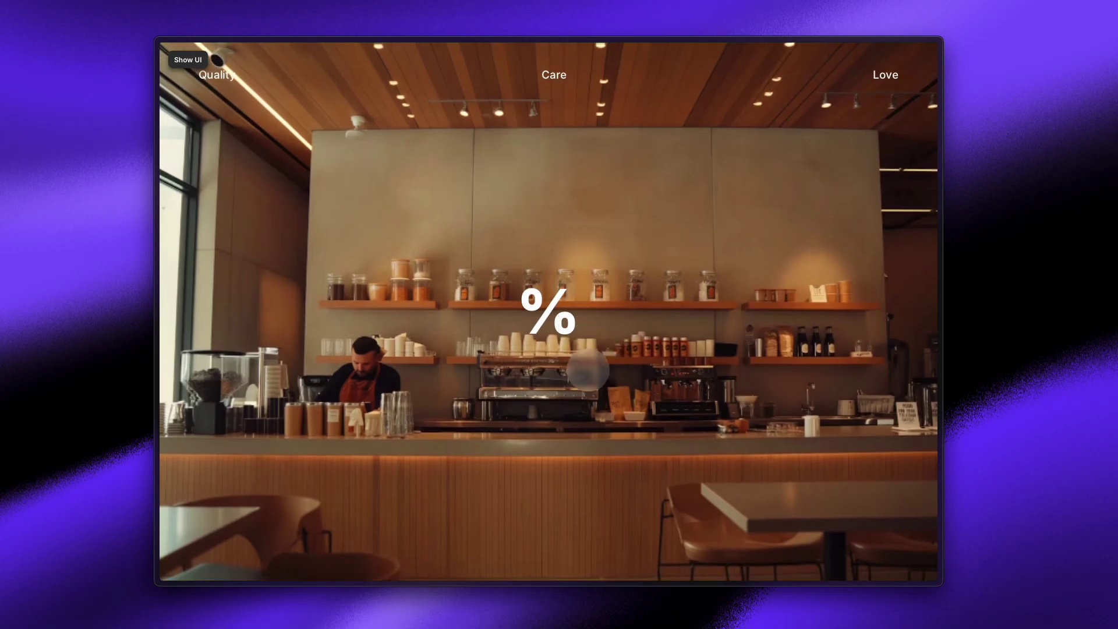
- Scroll through the café page on the canvas, then select the Desktop frame and launch its preview
scroll(588, 382, "down", 3)
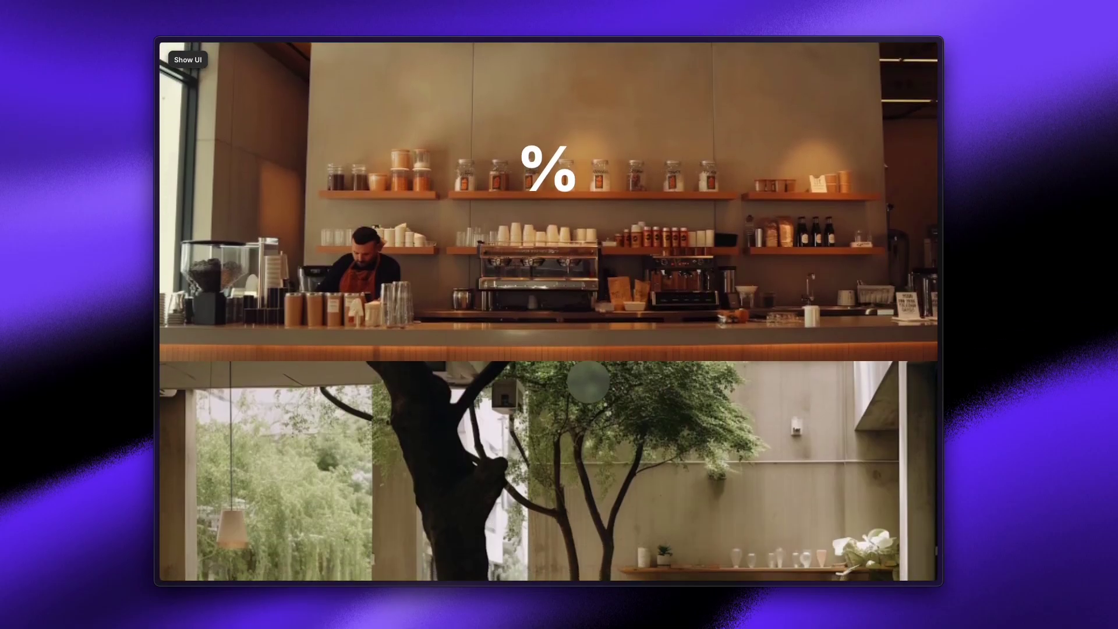
scroll(588, 381, "down", 4)
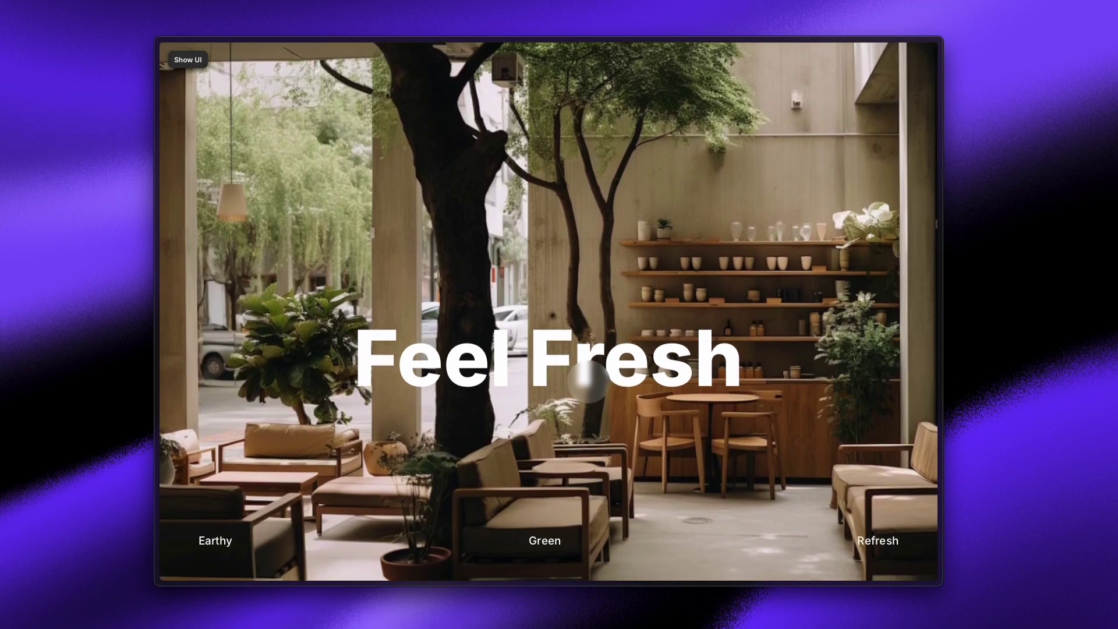
scroll(697, 348, "down", 3)
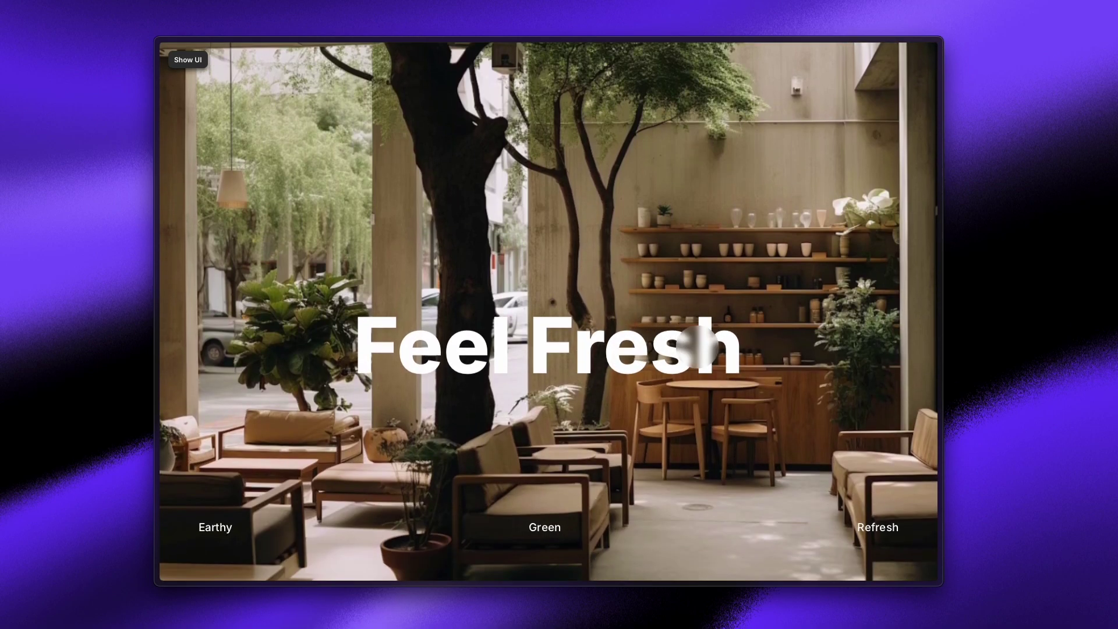
scroll(697, 347, "down", 6)
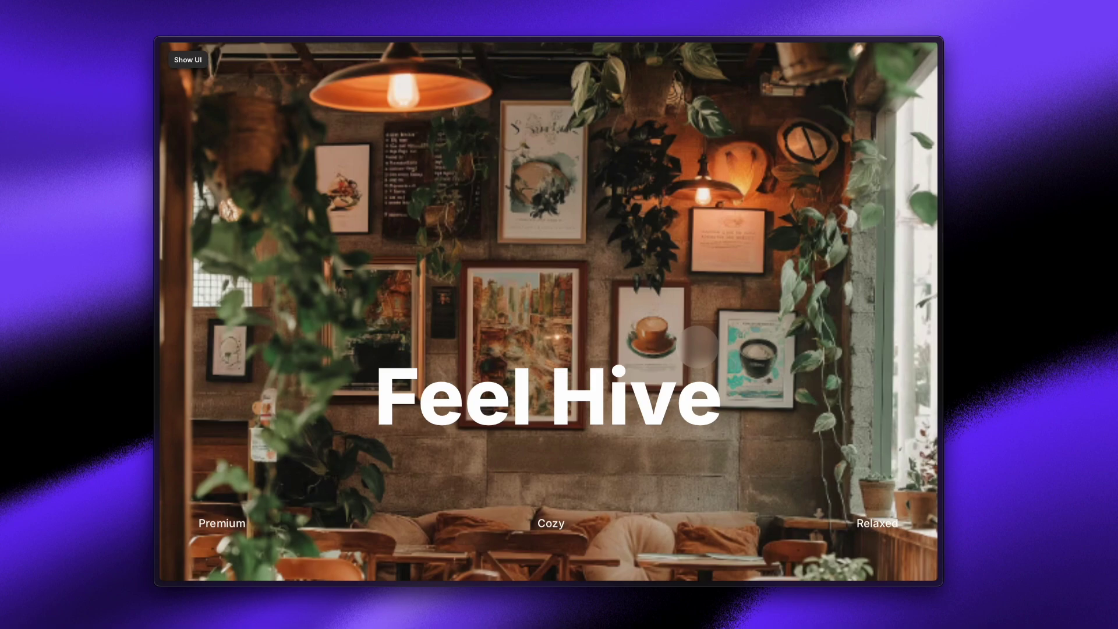
scroll(697, 347, "up", 8)
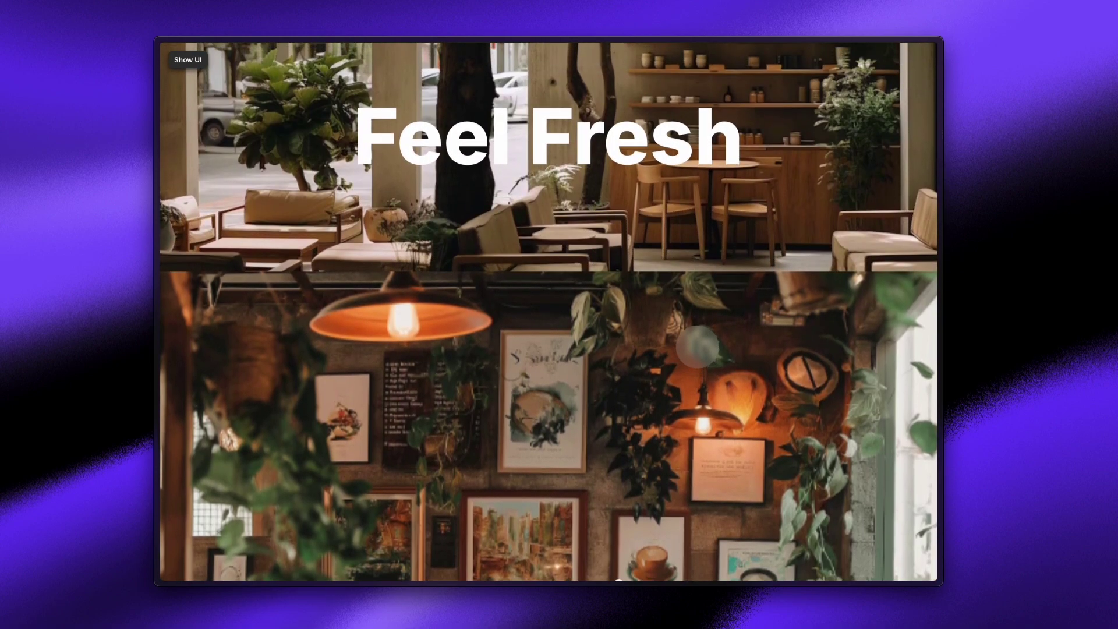
scroll(697, 347, "up", 6)
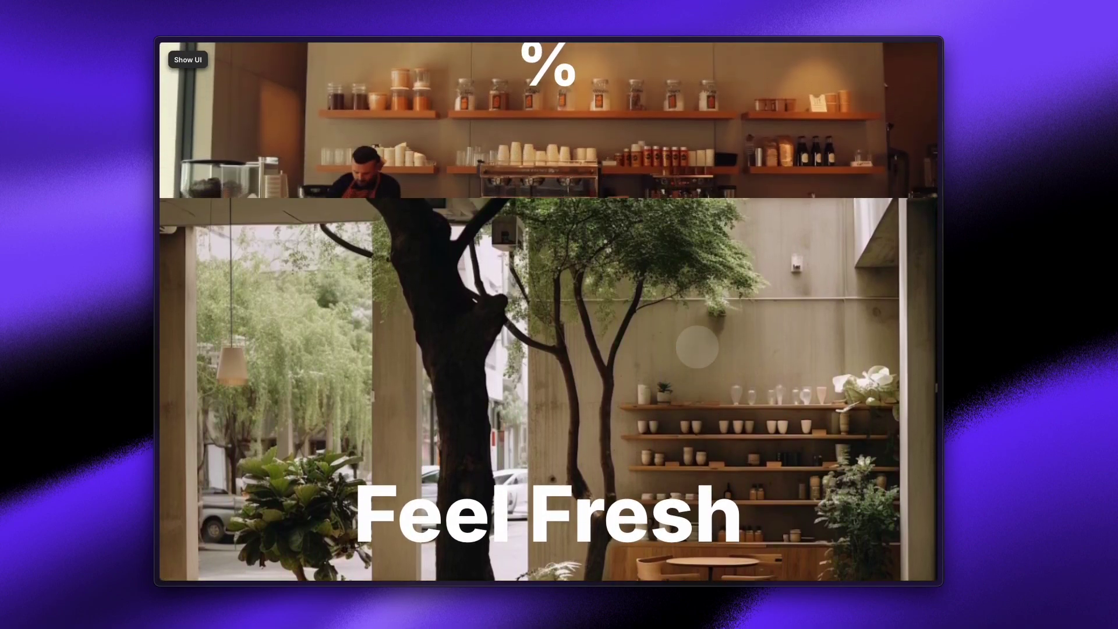
scroll(697, 347, "up", 3)
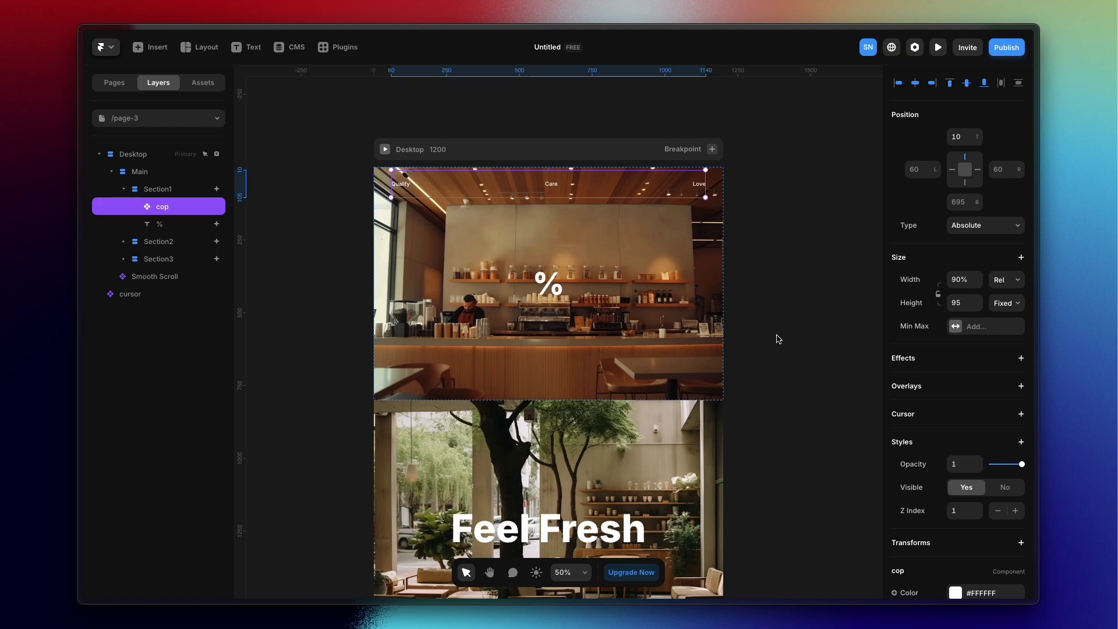
left_click(415, 150)
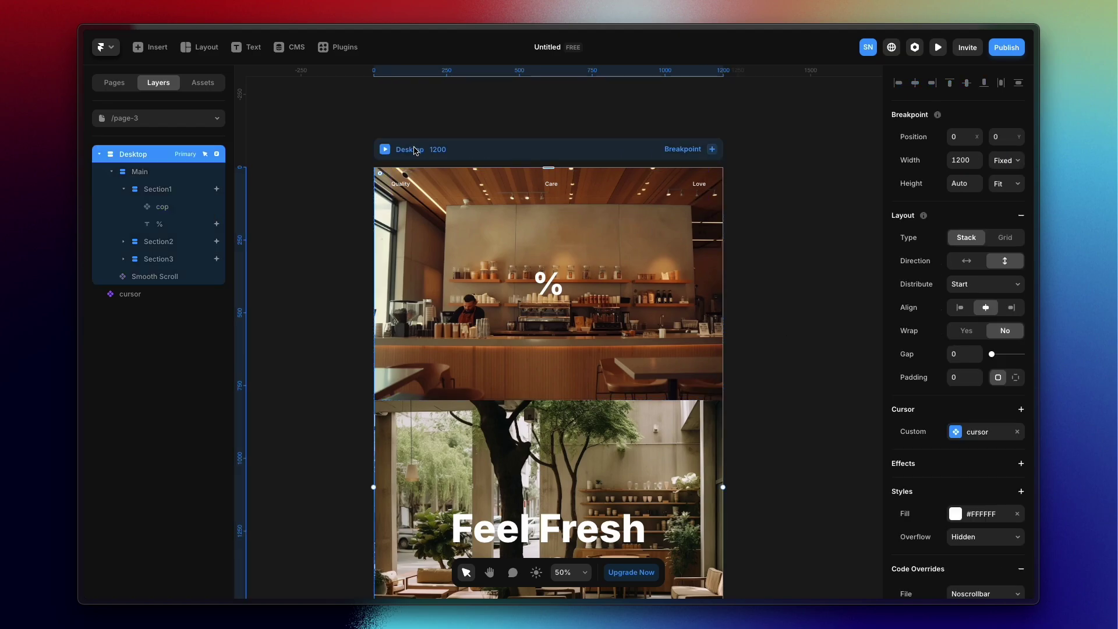
left_click(384, 150)
left_click(205, 51)
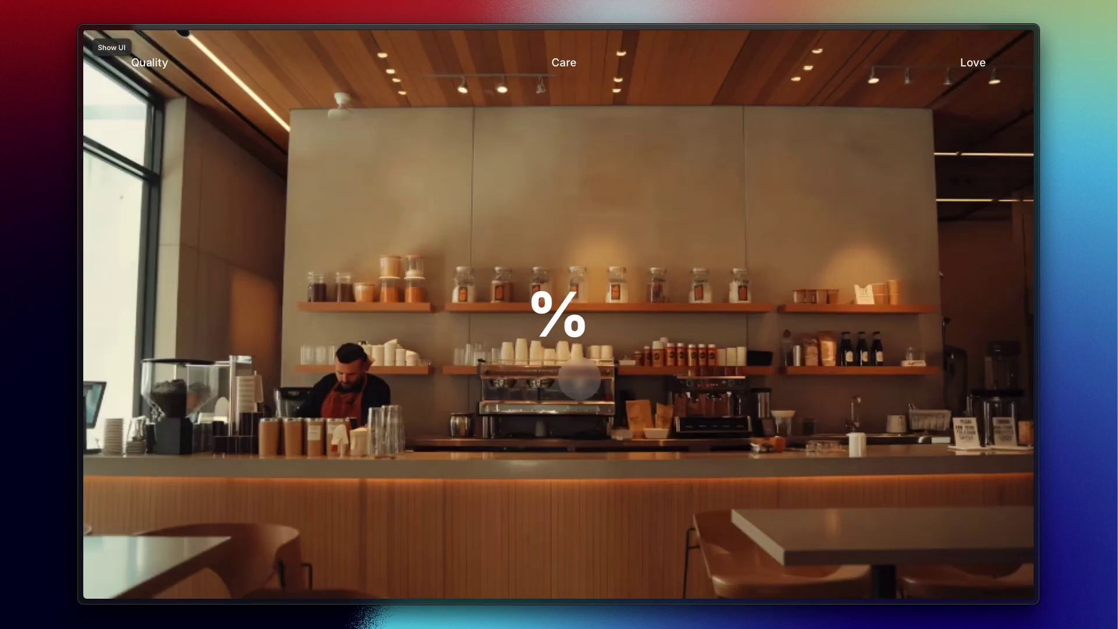
scroll(649, 443, "down", 5)
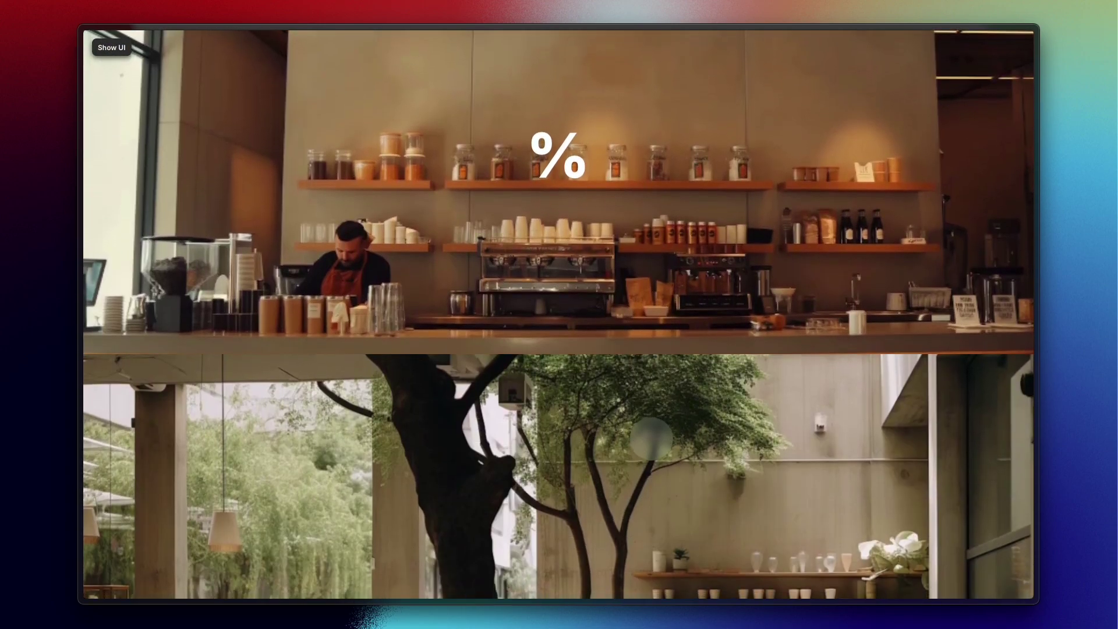
scroll(652, 438, "down", 2)
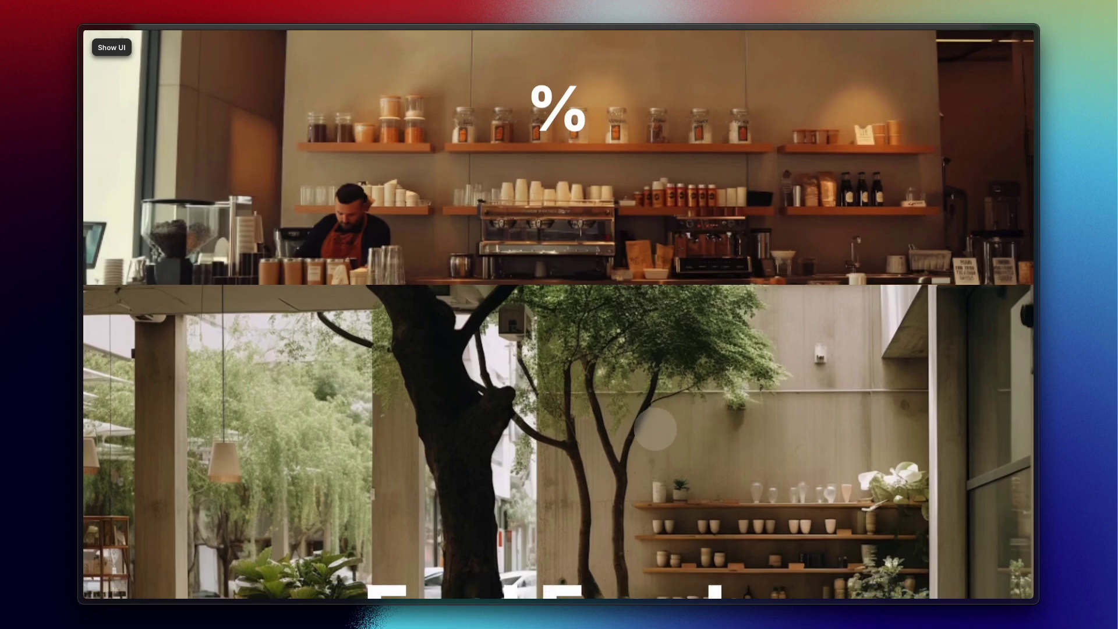
scroll(548, 192, "up", 4)
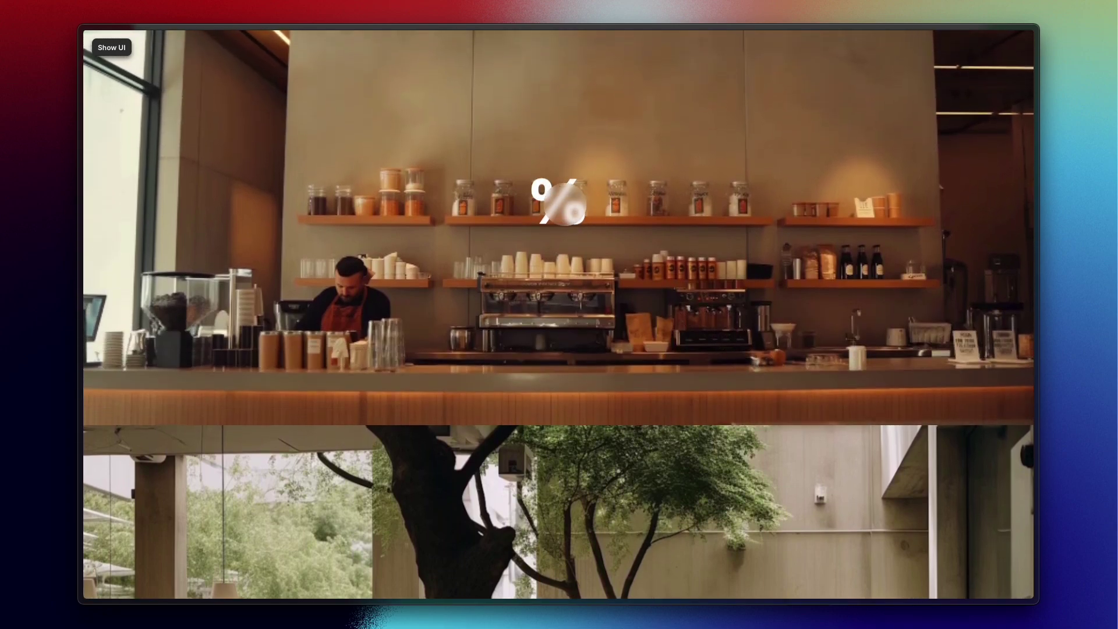
scroll(692, 292, "up", 1)
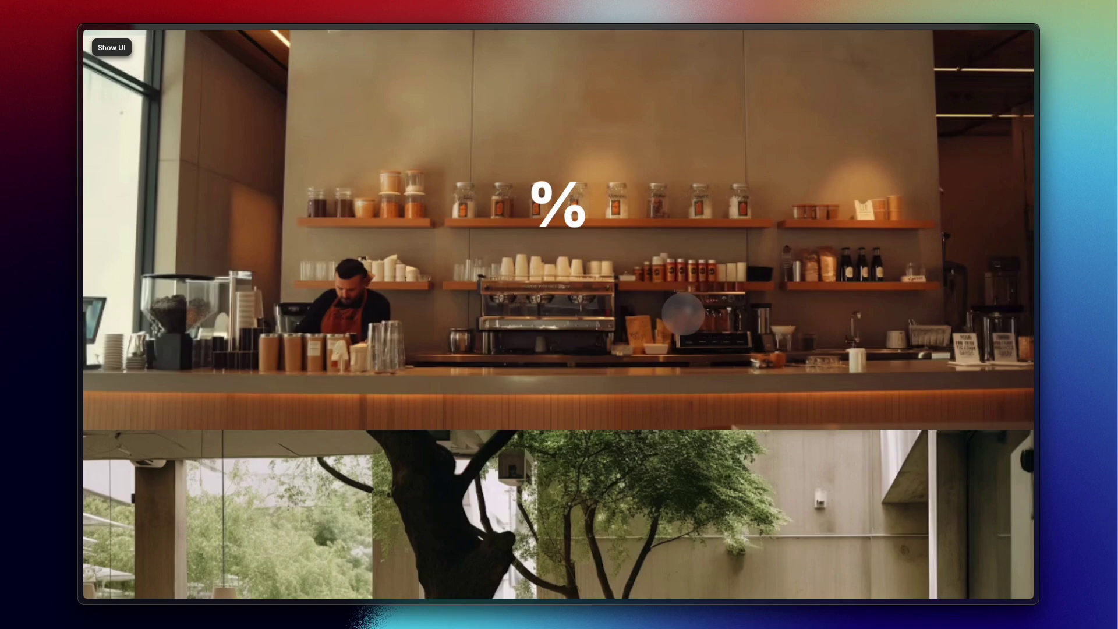
scroll(682, 313, "down", 5)
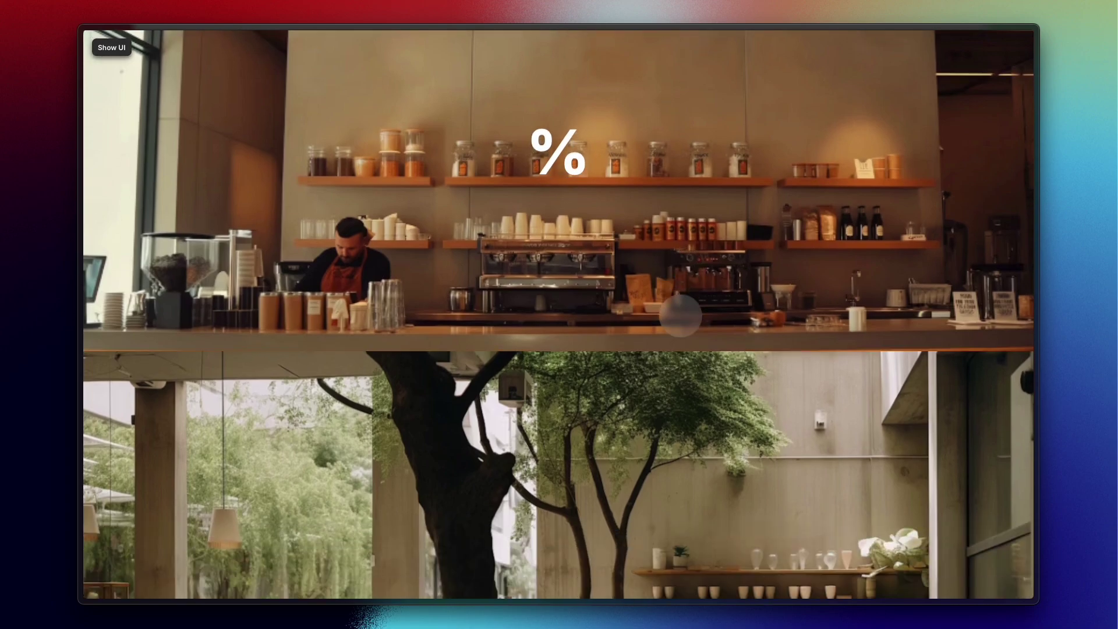
scroll(681, 317, "down", 4)
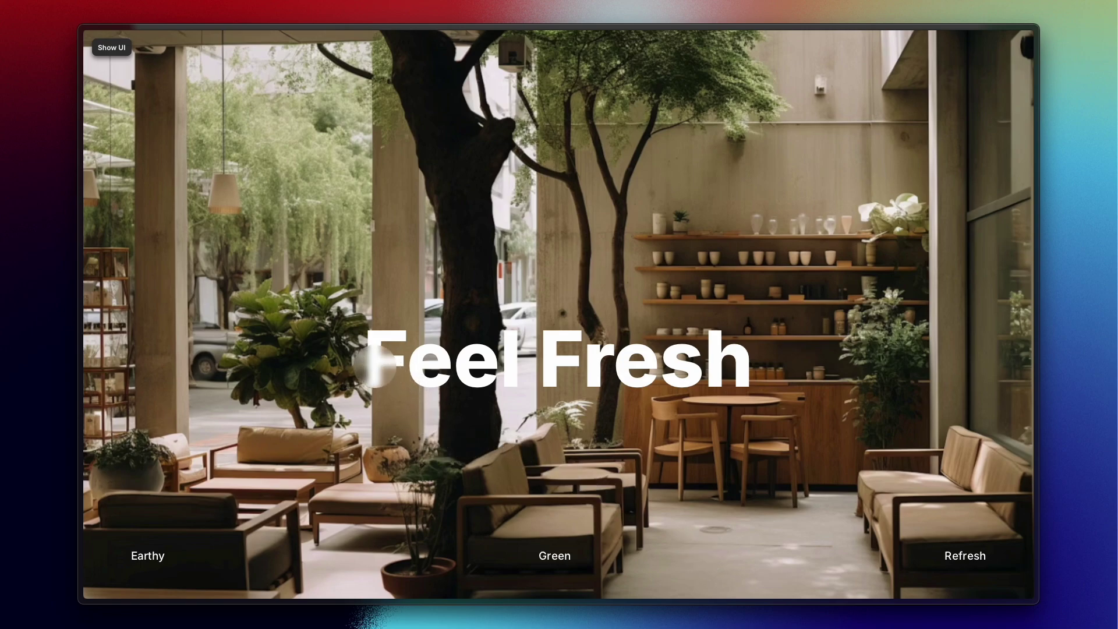
scroll(704, 367, "down", 3)
scroll(717, 426, "up", 2)
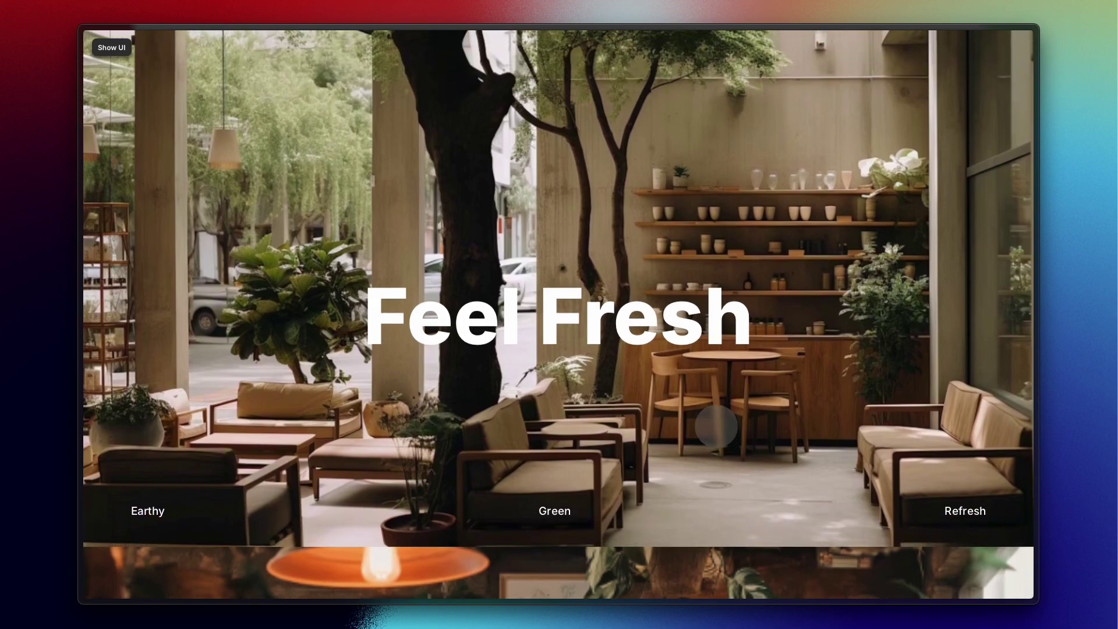
scroll(716, 427, "down", 1)
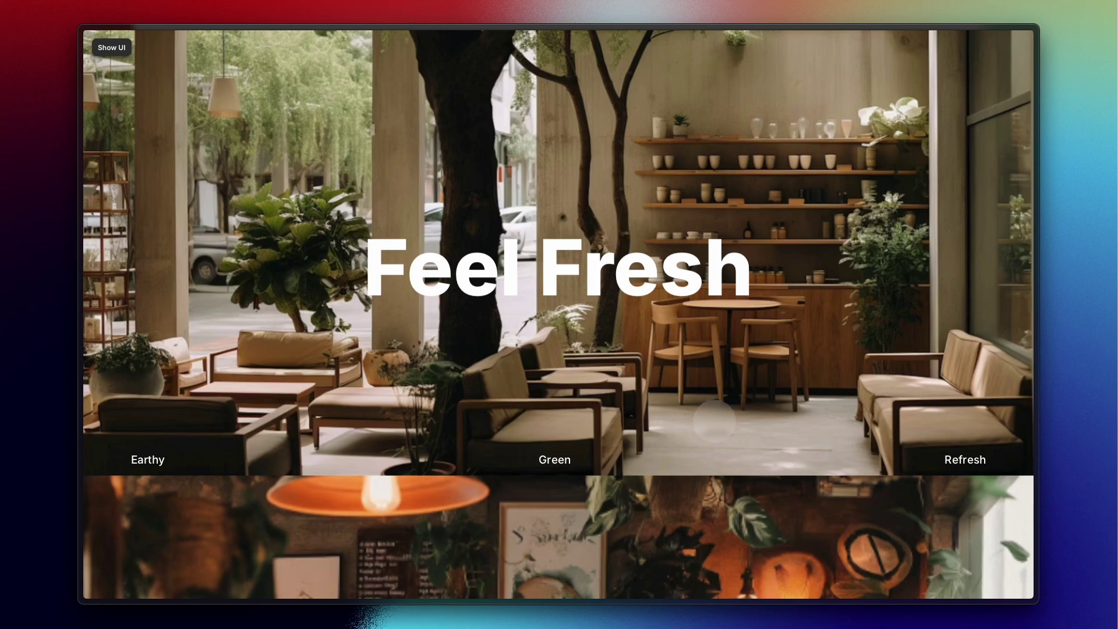
scroll(715, 419, "down", 3)
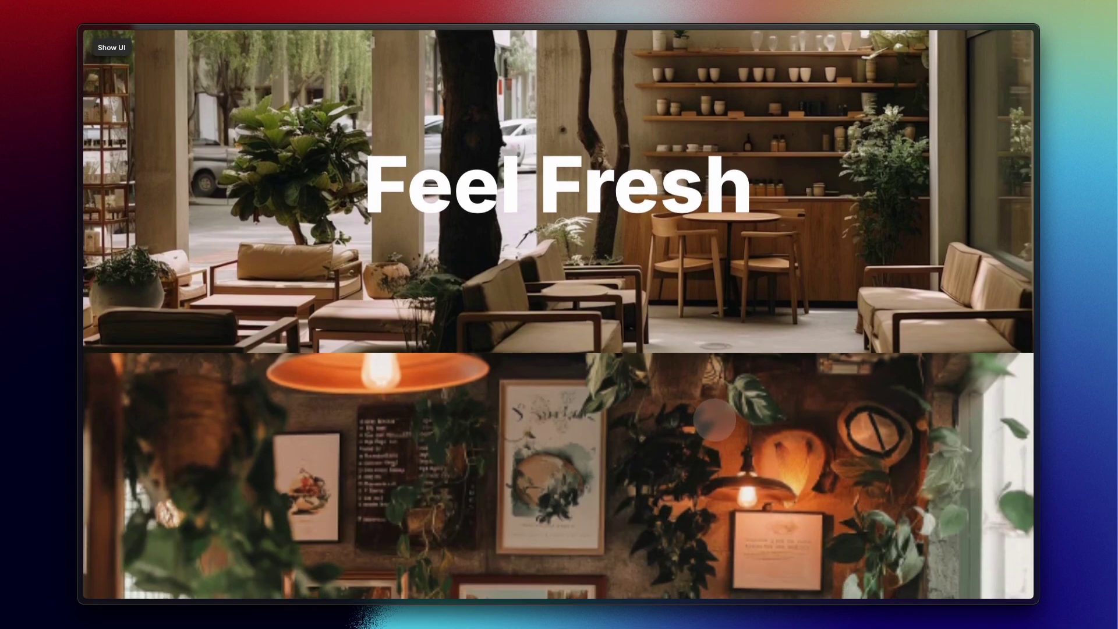
scroll(714, 419, "up", 5)
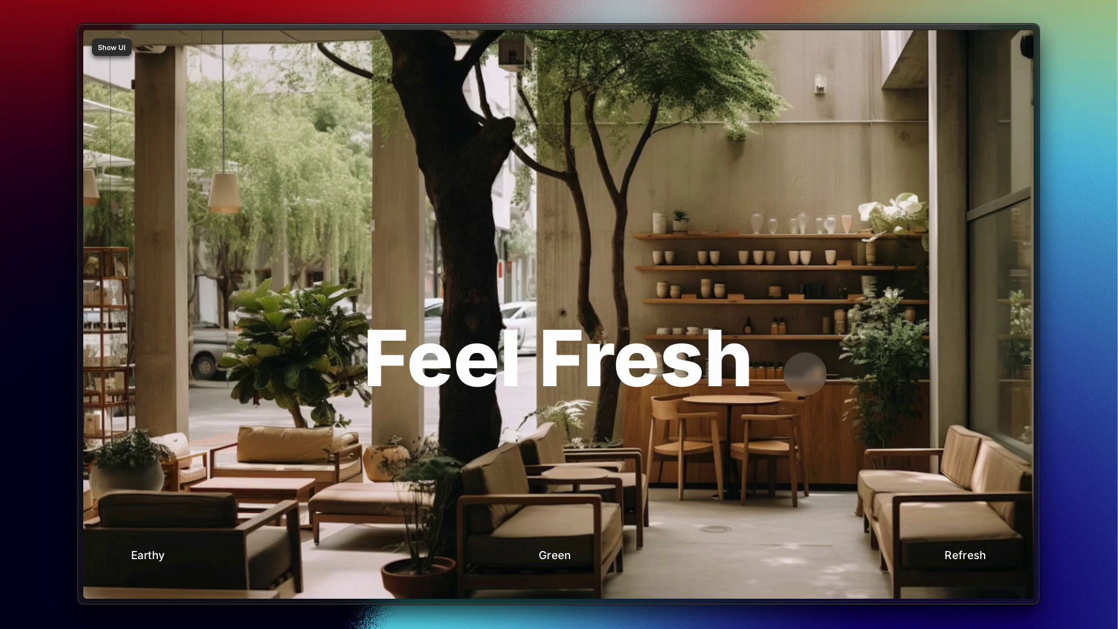
scroll(807, 373, "up", 2)
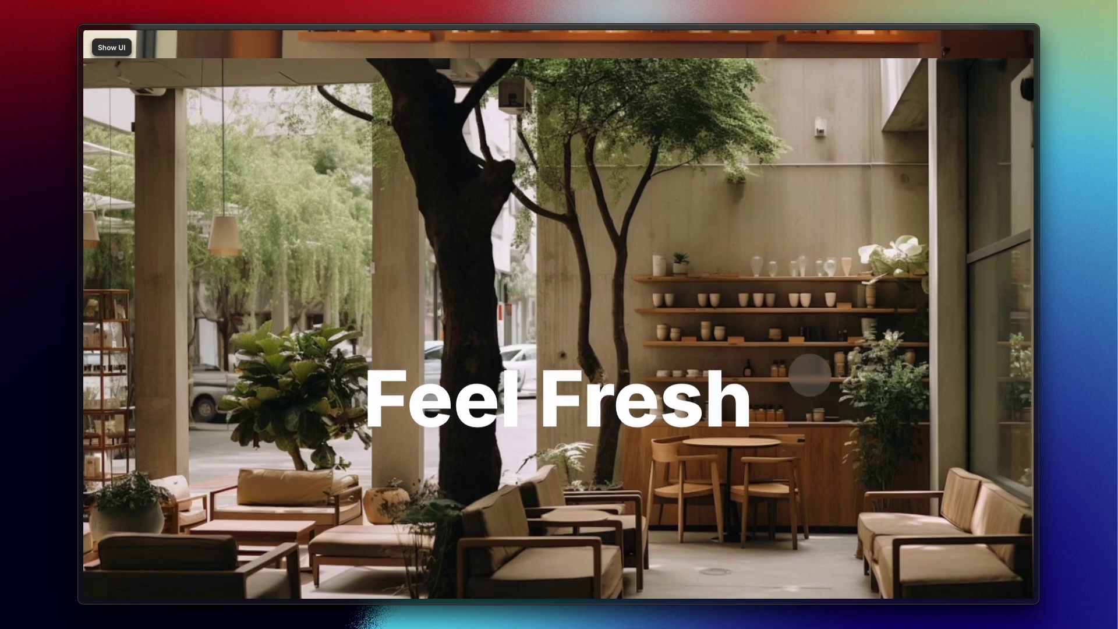
scroll(809, 374, "up", 3)
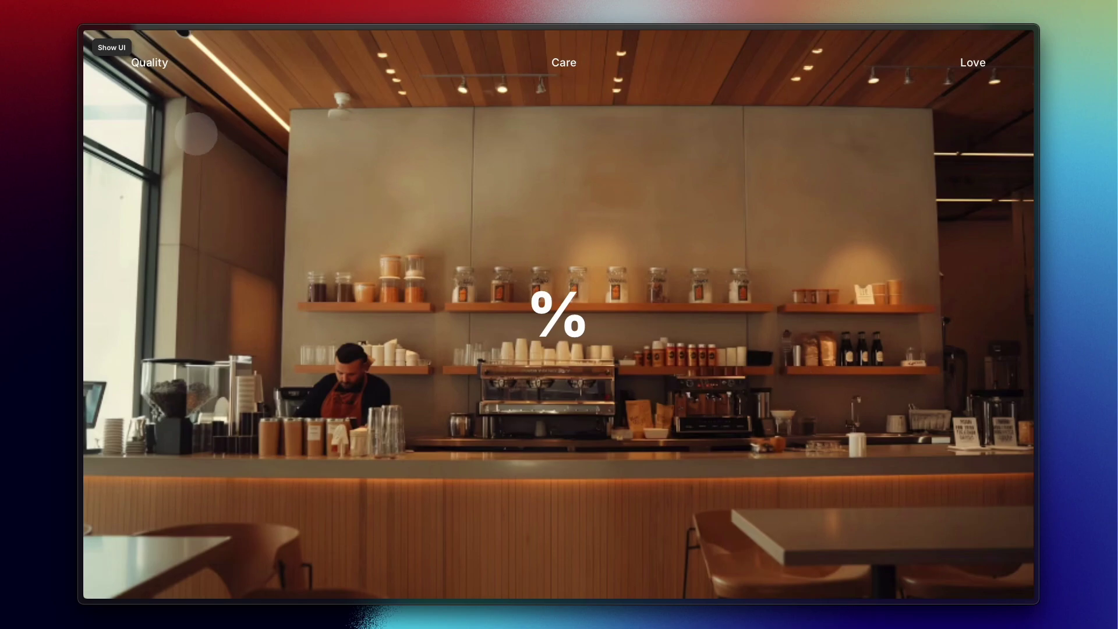
- Exit the preview, select Section1 and confirm its Scroll Speed effect reads 50%
left_click(113, 48)
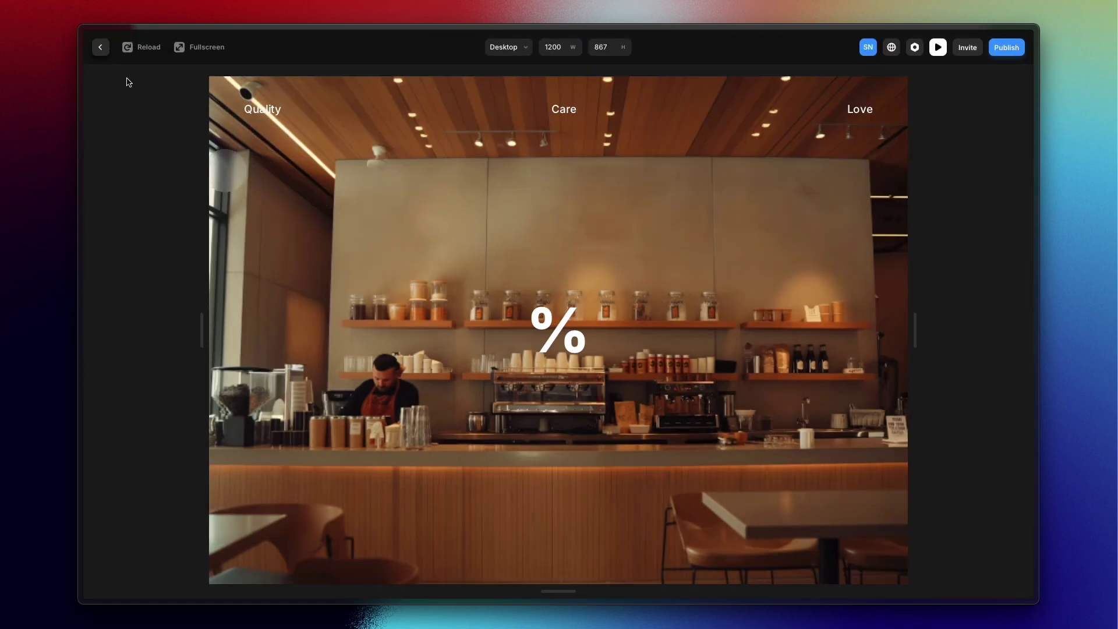
left_click(103, 45)
left_click(654, 289)
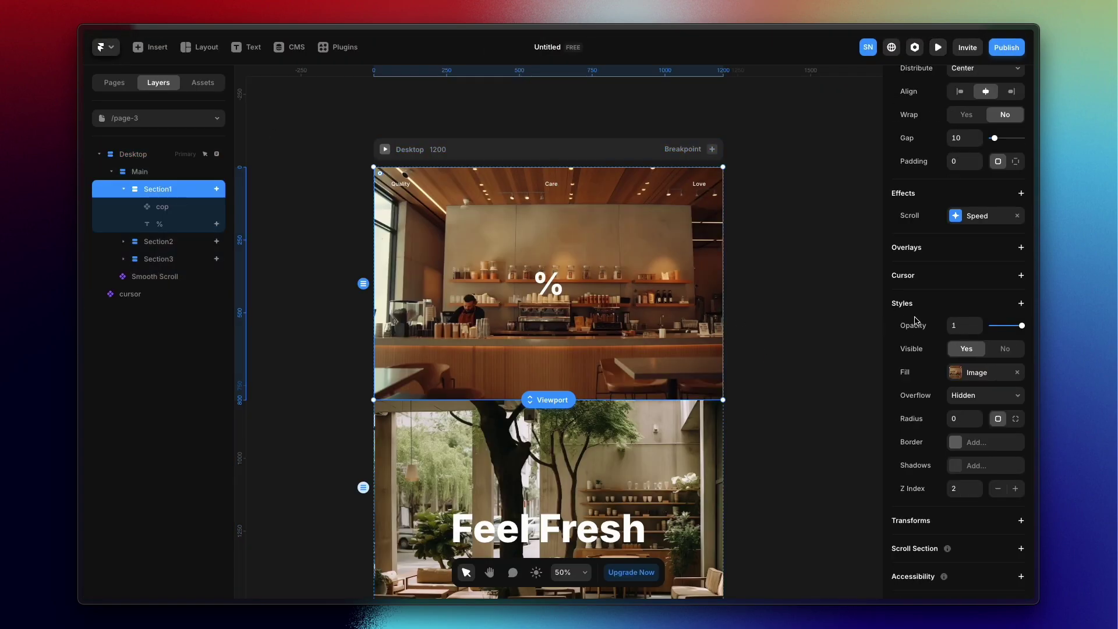
left_click(981, 218)
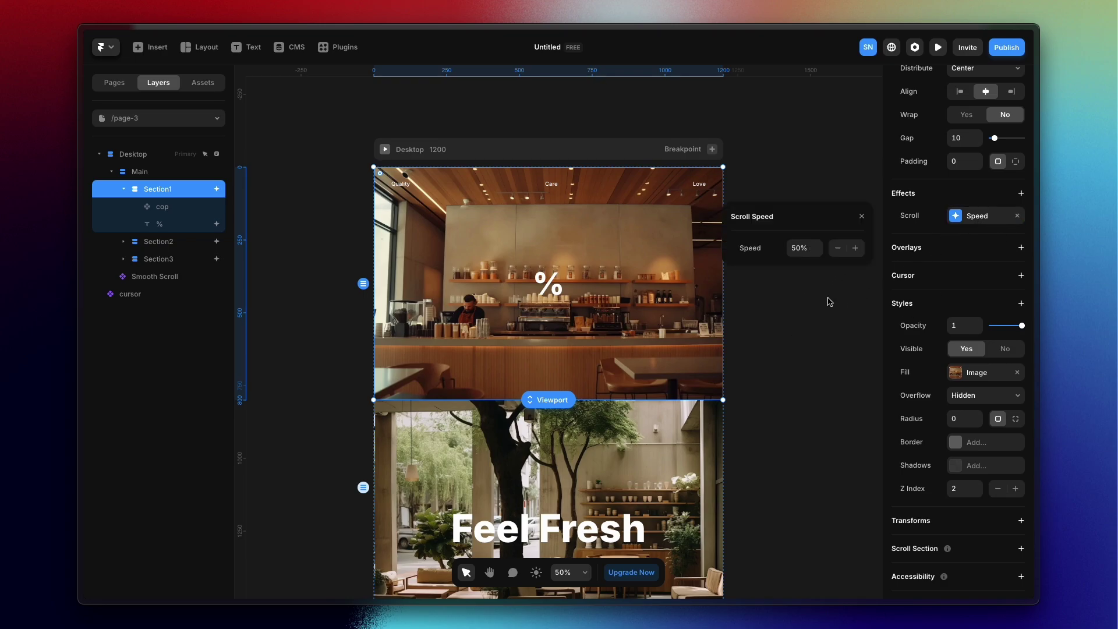
left_click(806, 333)
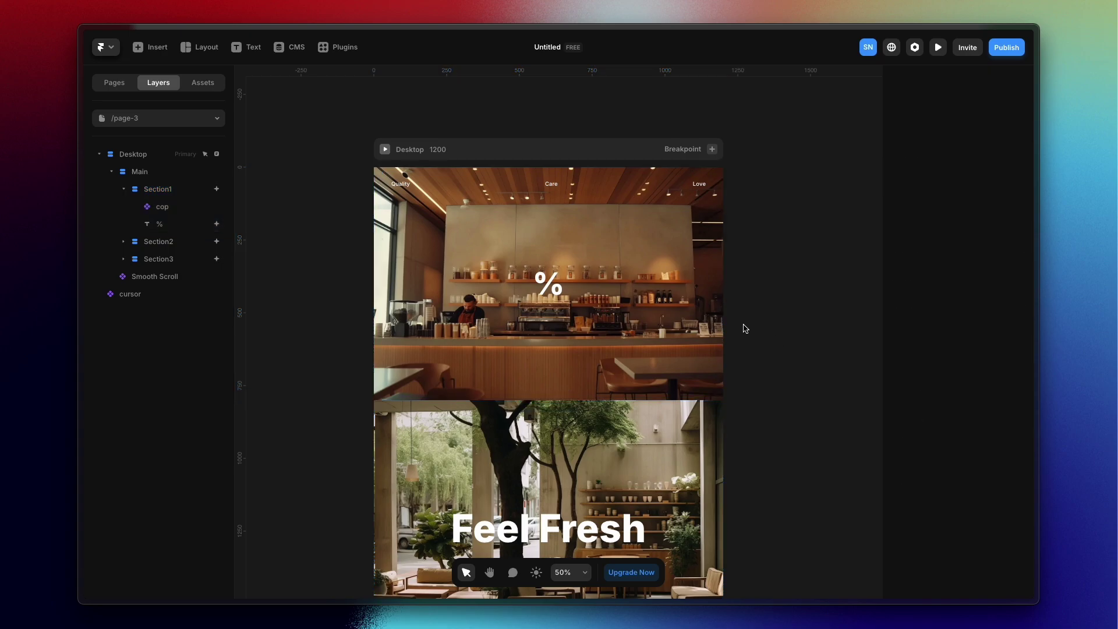
scroll(741, 326, "down", 3)
scroll(741, 327, "up", 3)
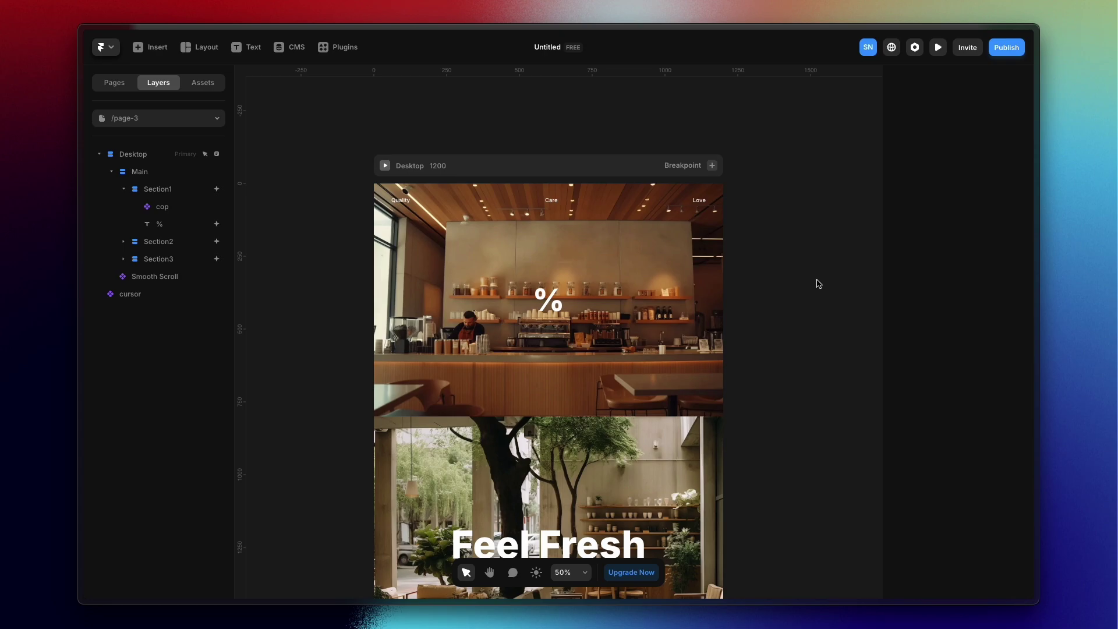
- Select the courtyard Section2 and inspect its scroll speed setting
scroll(601, 354, "down", 3)
left_click(602, 353)
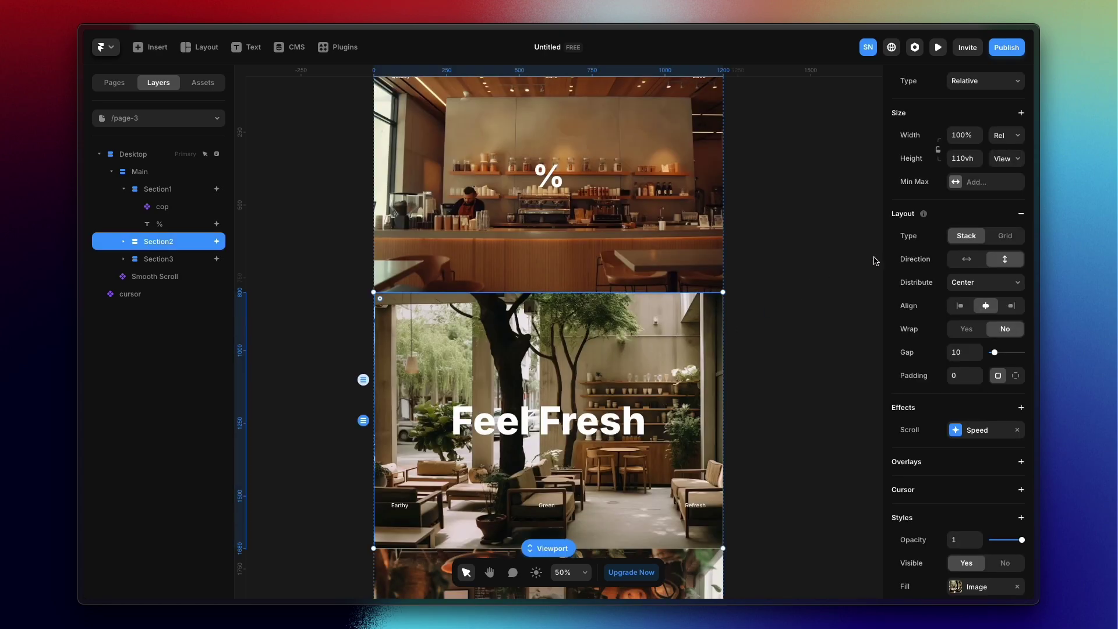
left_click(961, 431)
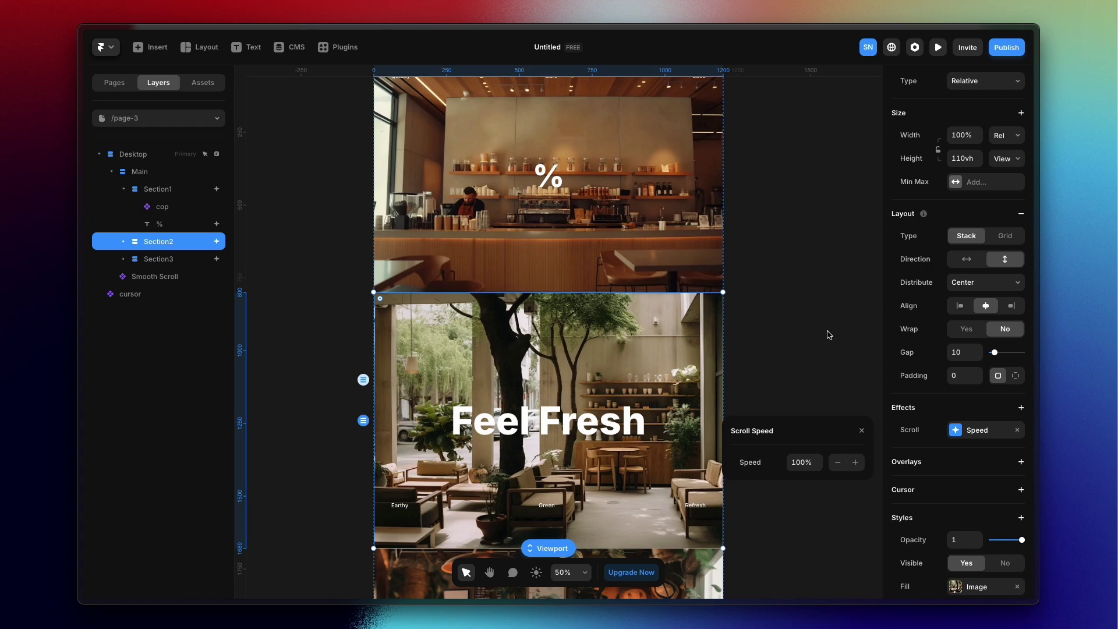
- Preview the page and scroll up and down to watch the Section1/Section2 parallax
left_click(938, 47)
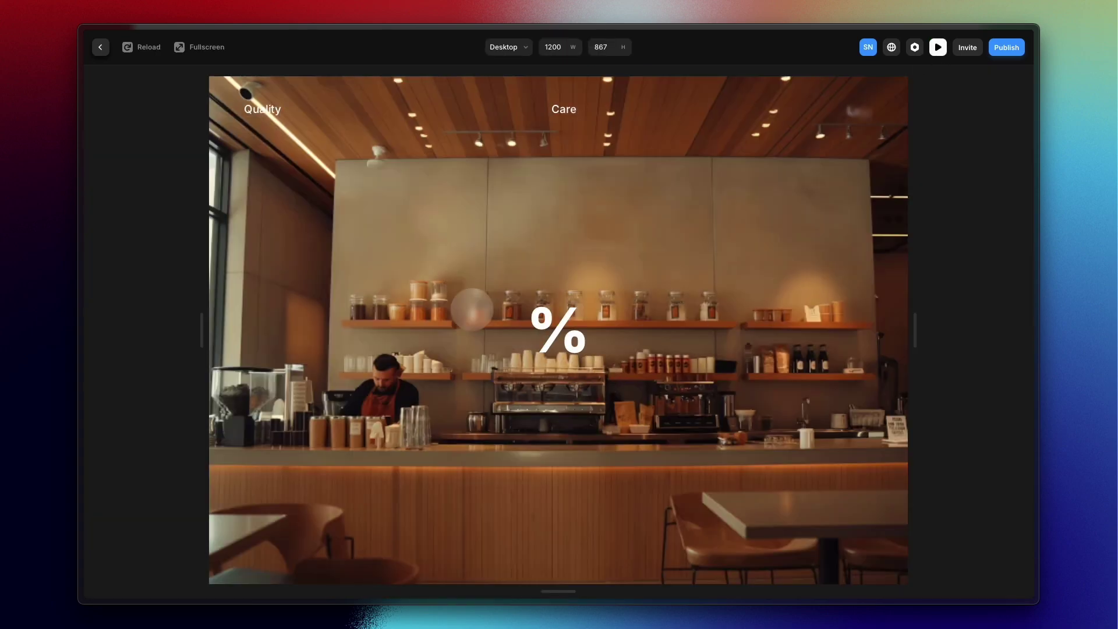
scroll(472, 309, "down", 3)
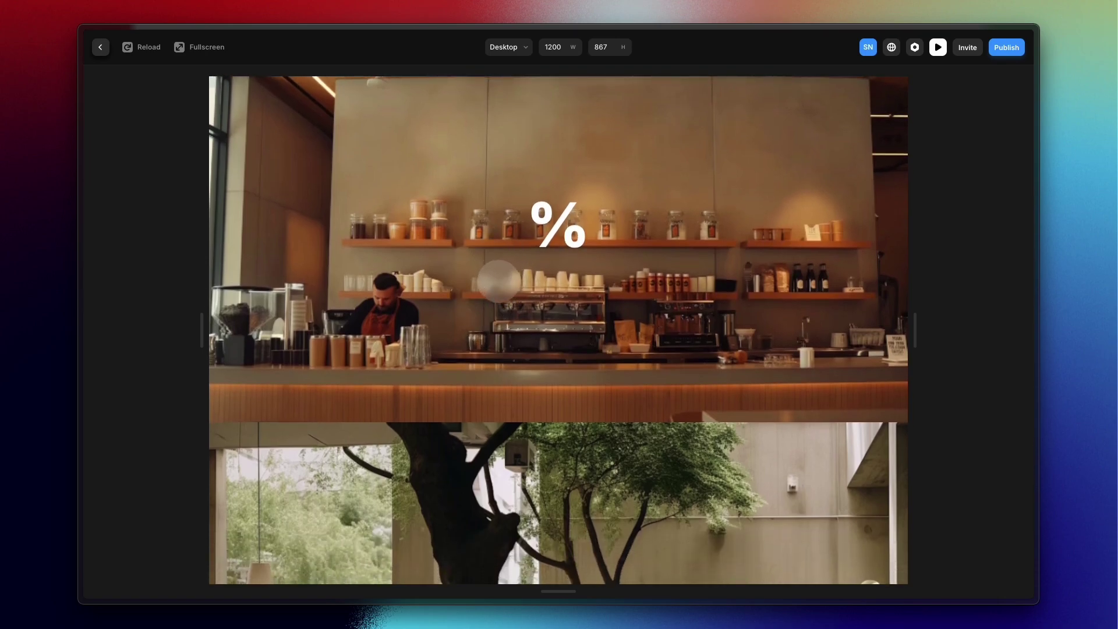
scroll(499, 281, "down", 2)
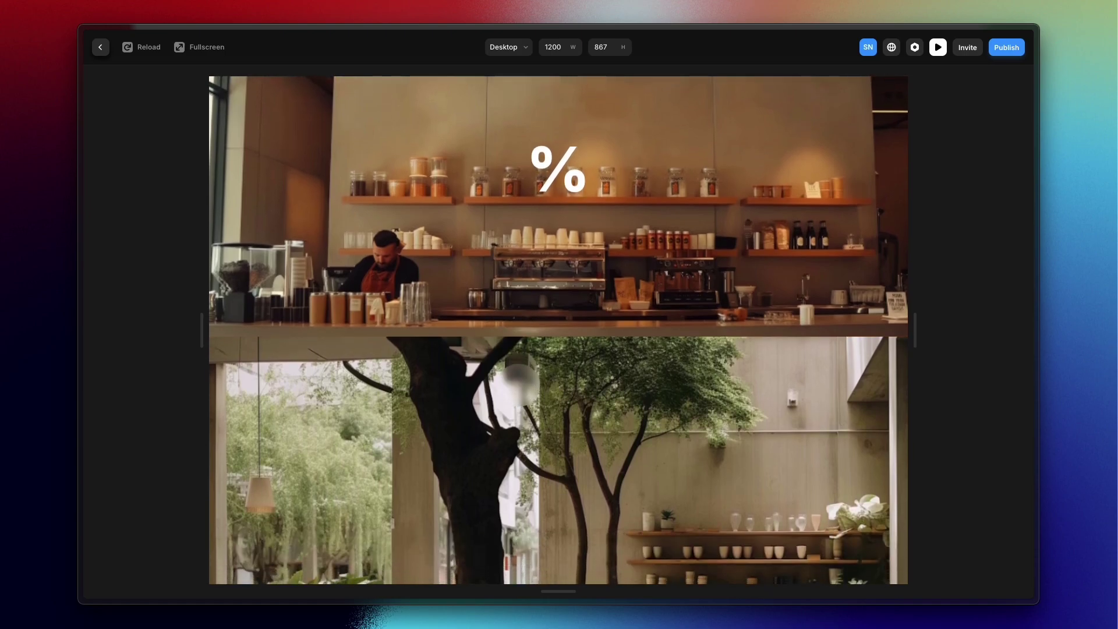
scroll(518, 385, "up", 3)
scroll(519, 384, "down", 3)
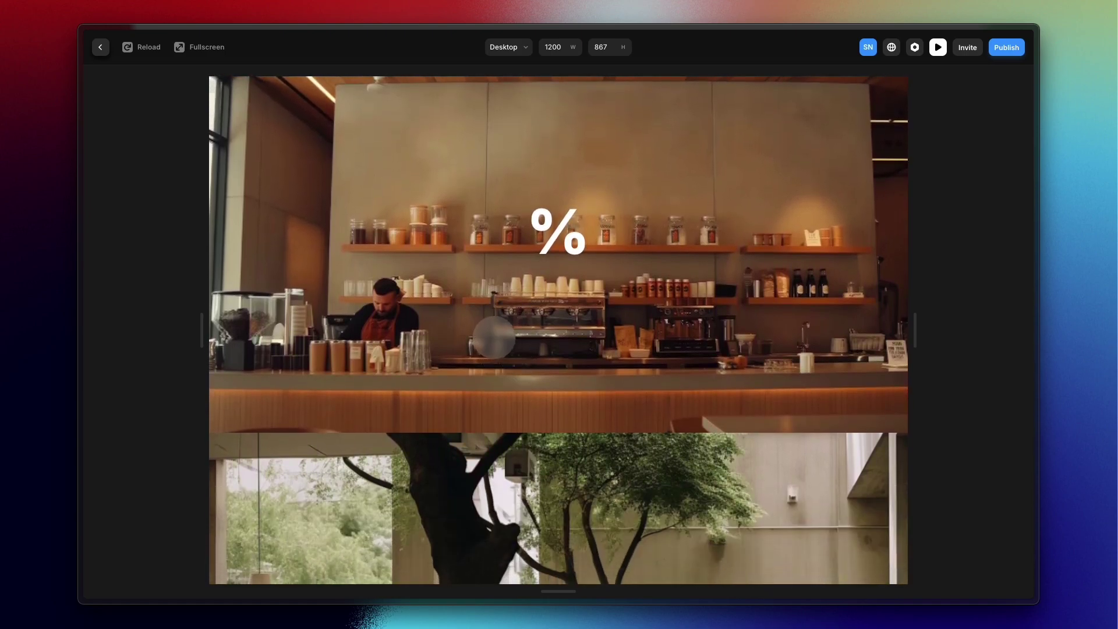
scroll(492, 336, "down", 4)
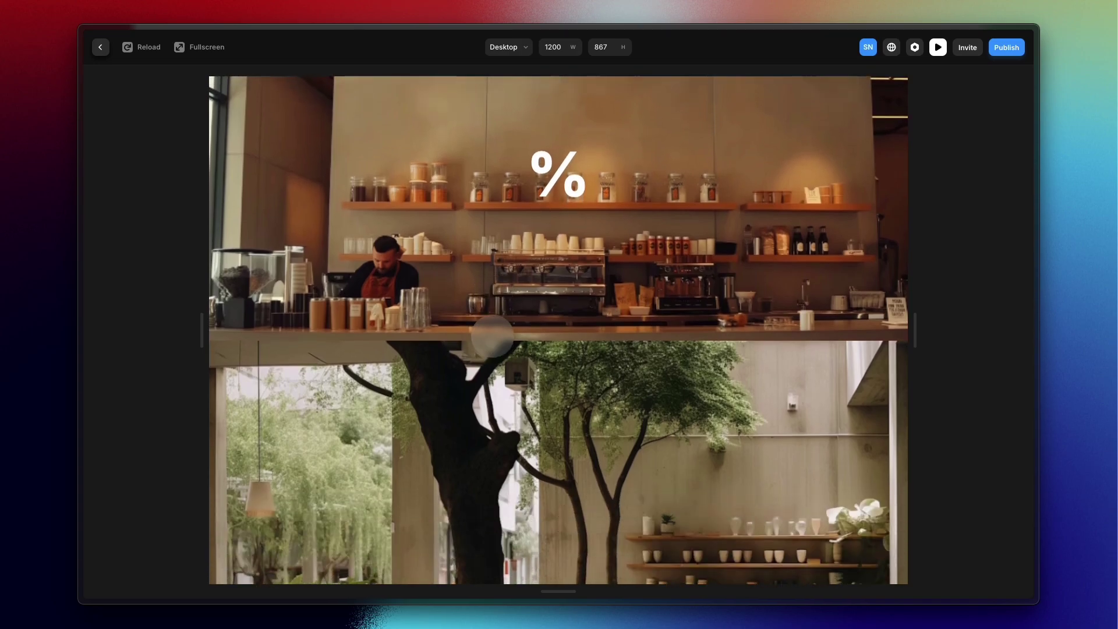
scroll(492, 336, "up", 4)
scroll(492, 337, "down", 4)
scroll(492, 336, "up", 3)
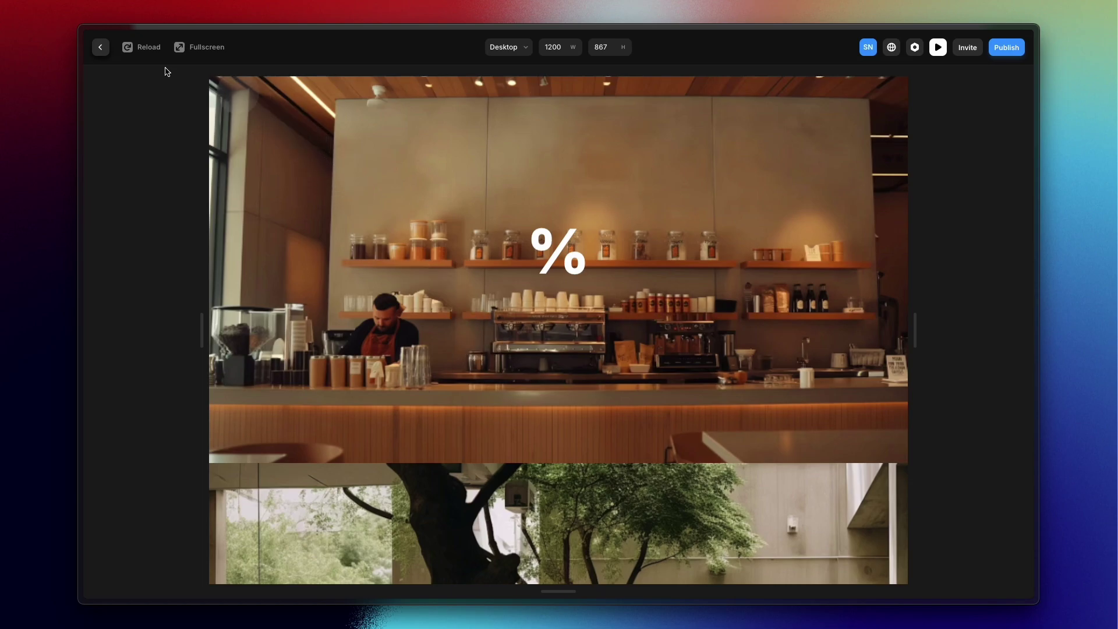
left_click(100, 46)
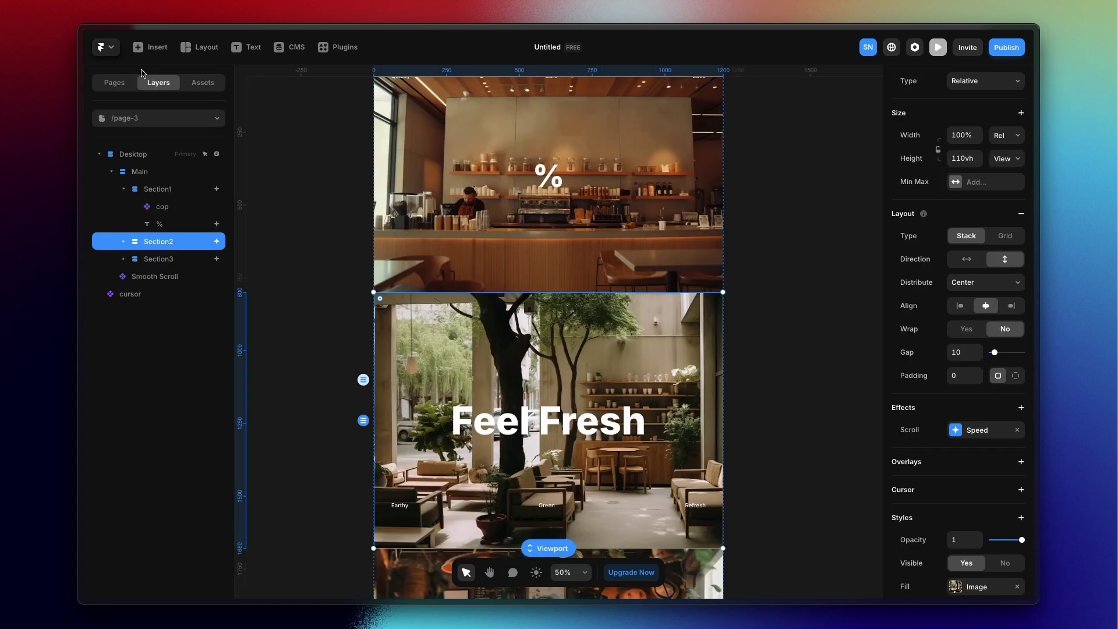
left_click(548, 176)
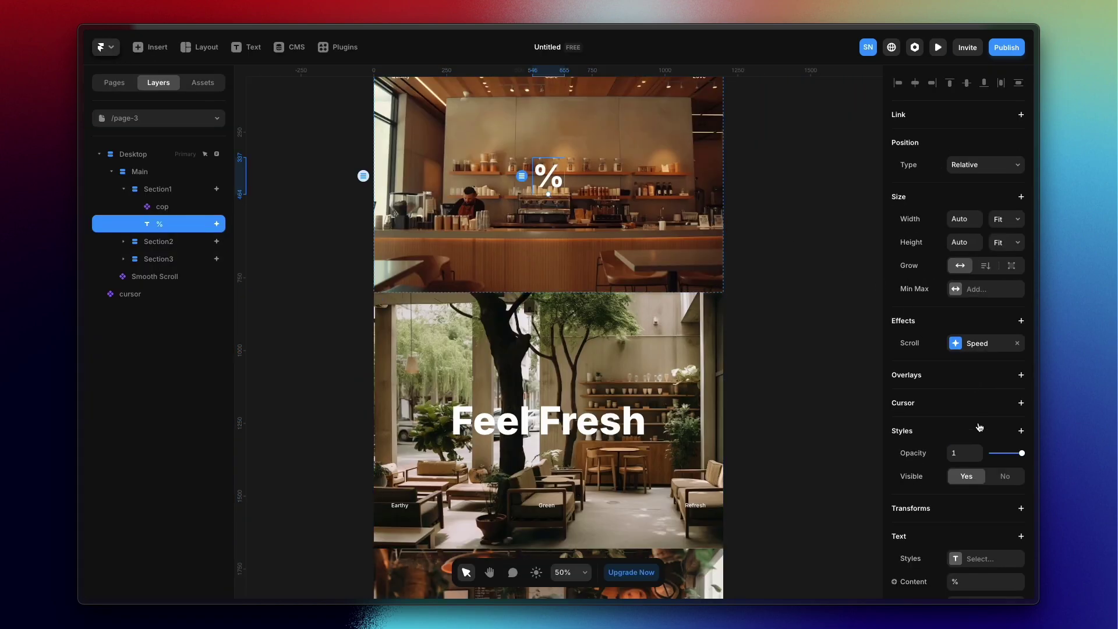
left_click(972, 347)
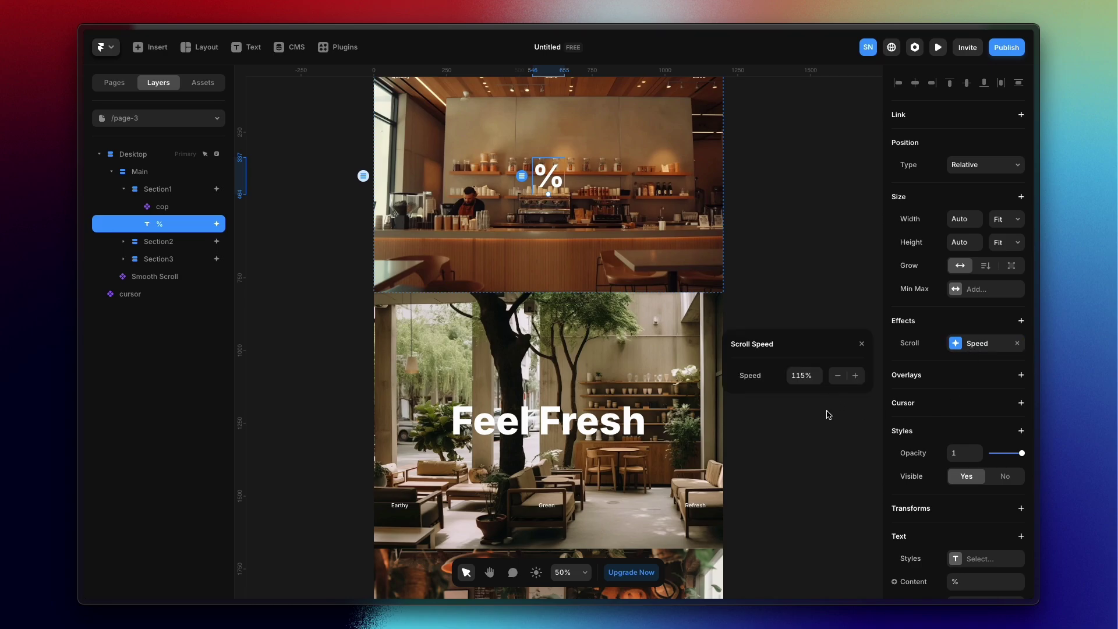
left_click(796, 230)
left_click(938, 48)
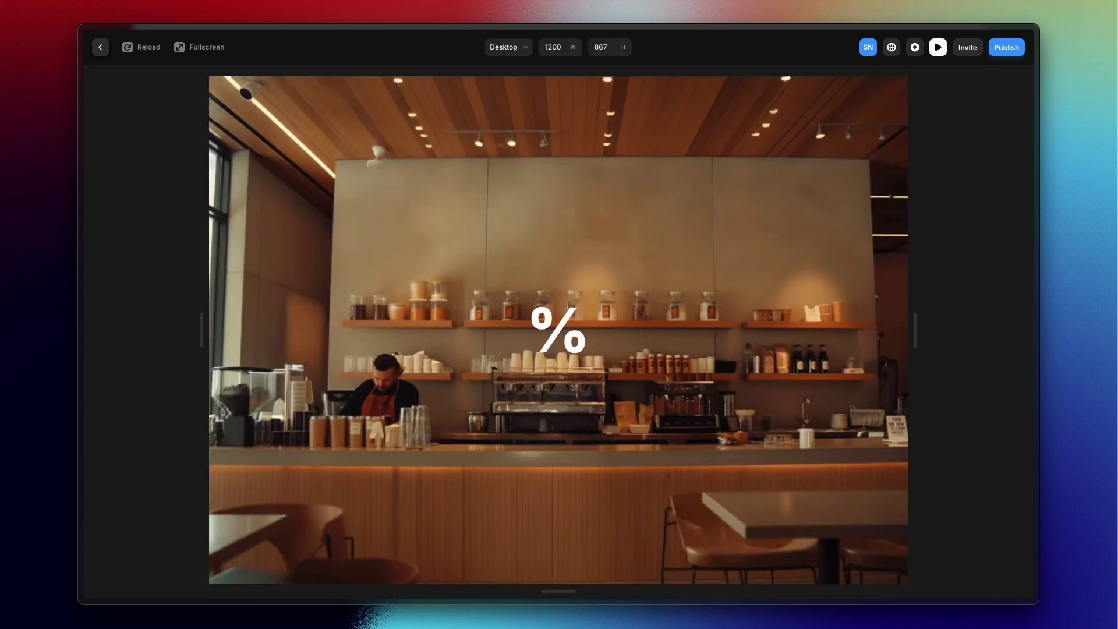
scroll(656, 412, "down", 5)
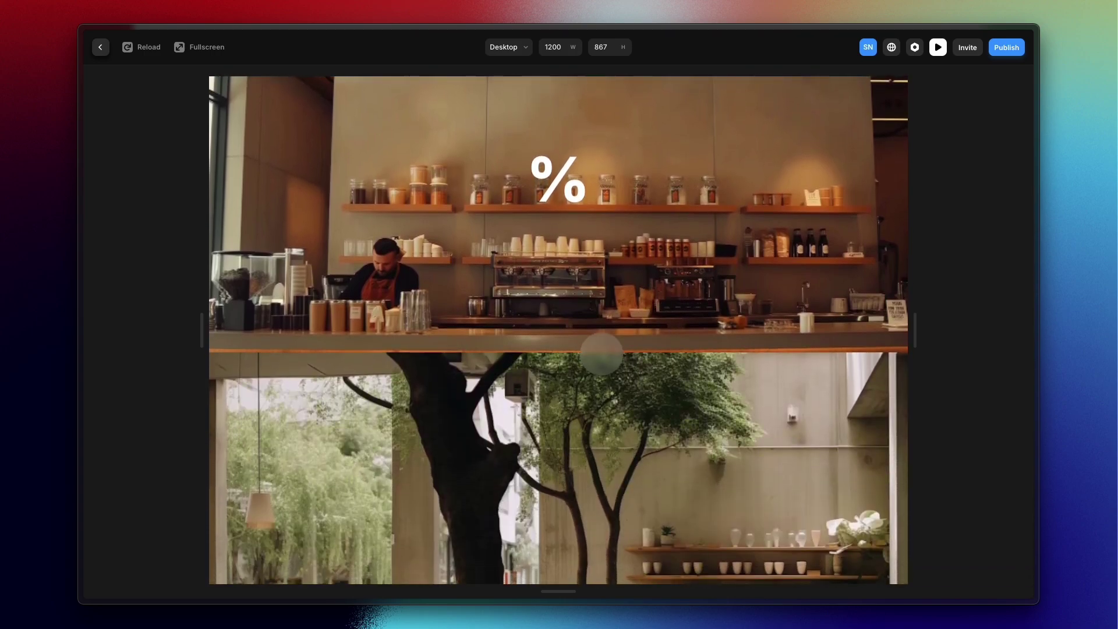
- Scroll the preview back and forth between the café and Feel Fresh sections, then return to the editor
scroll(601, 354, "up", 5)
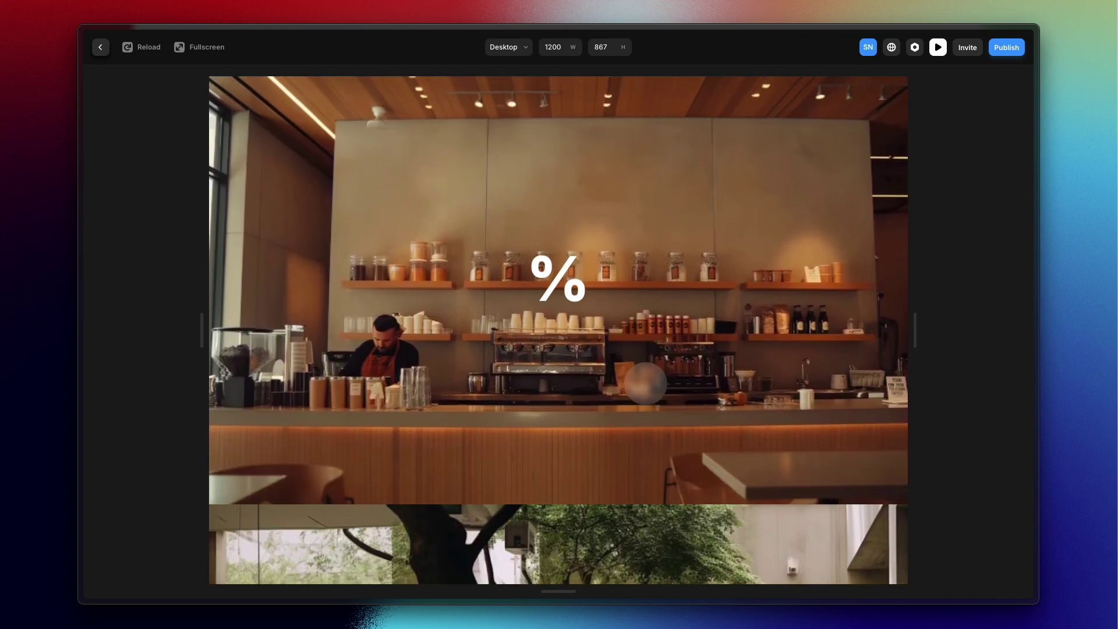
scroll(646, 383, "down", 3)
scroll(644, 383, "up", 3)
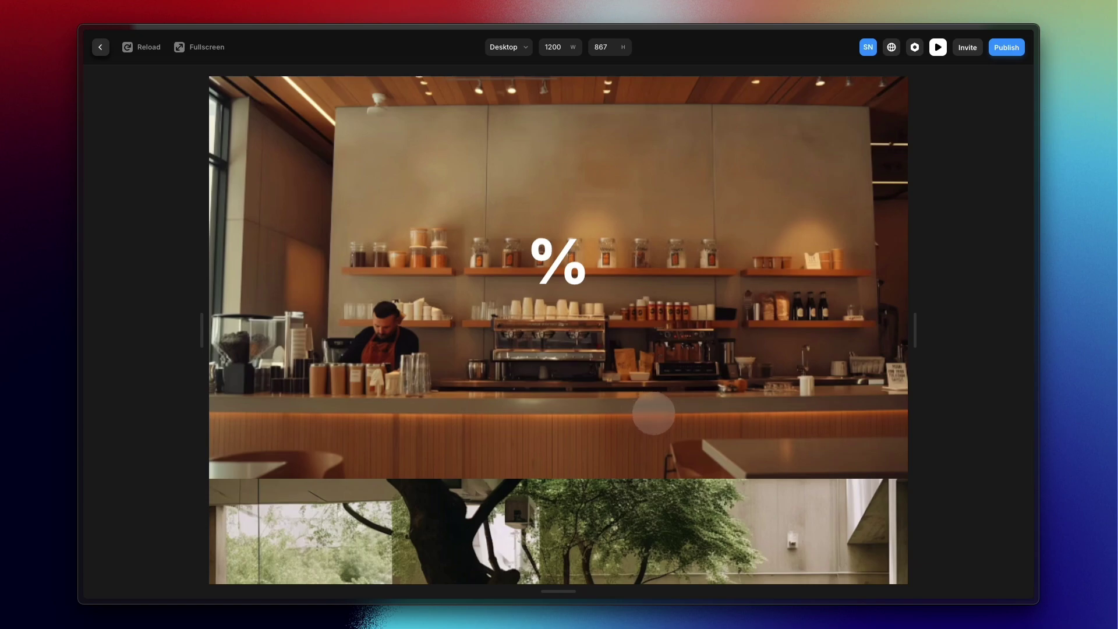
scroll(657, 417, "down", 8)
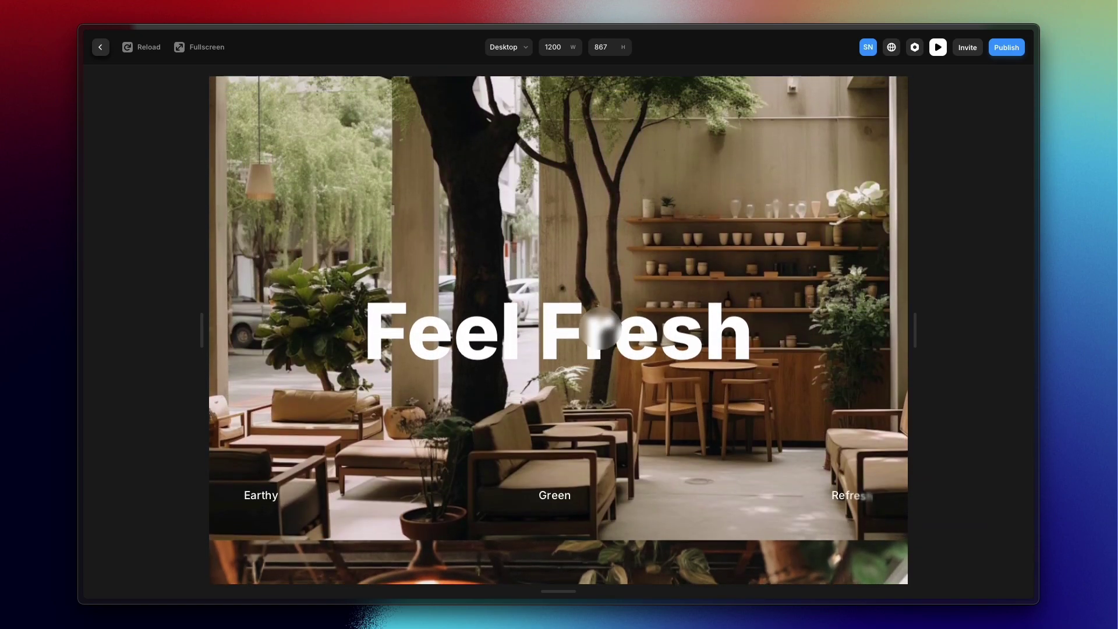
scroll(629, 378, "up", 3)
scroll(599, 330, "down", 3)
scroll(599, 330, "up", 3)
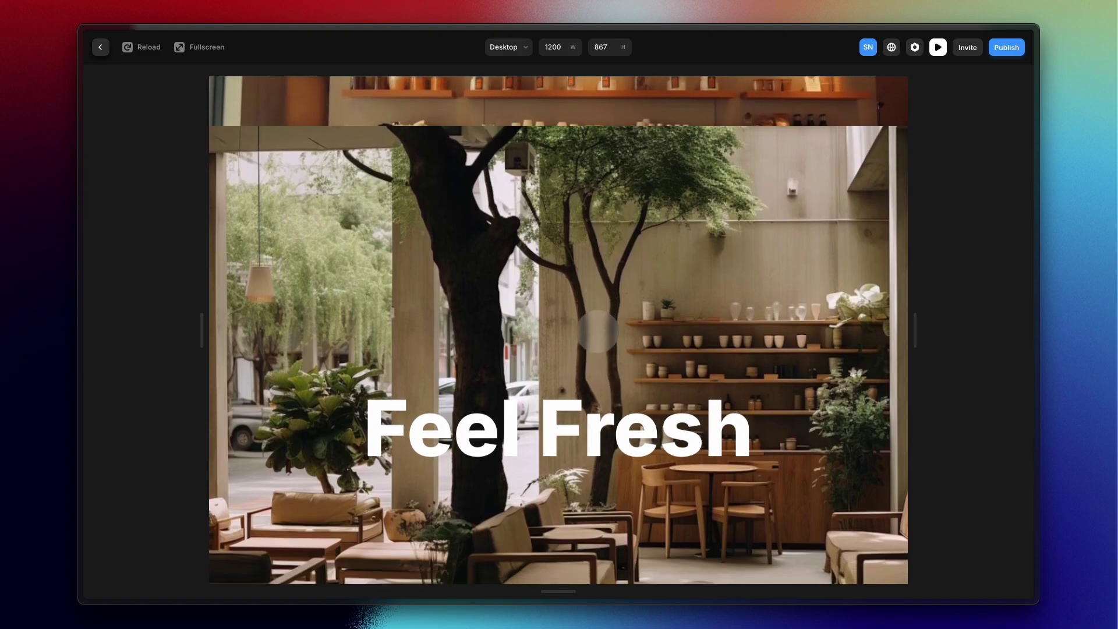
scroll(609, 361, "down", 1)
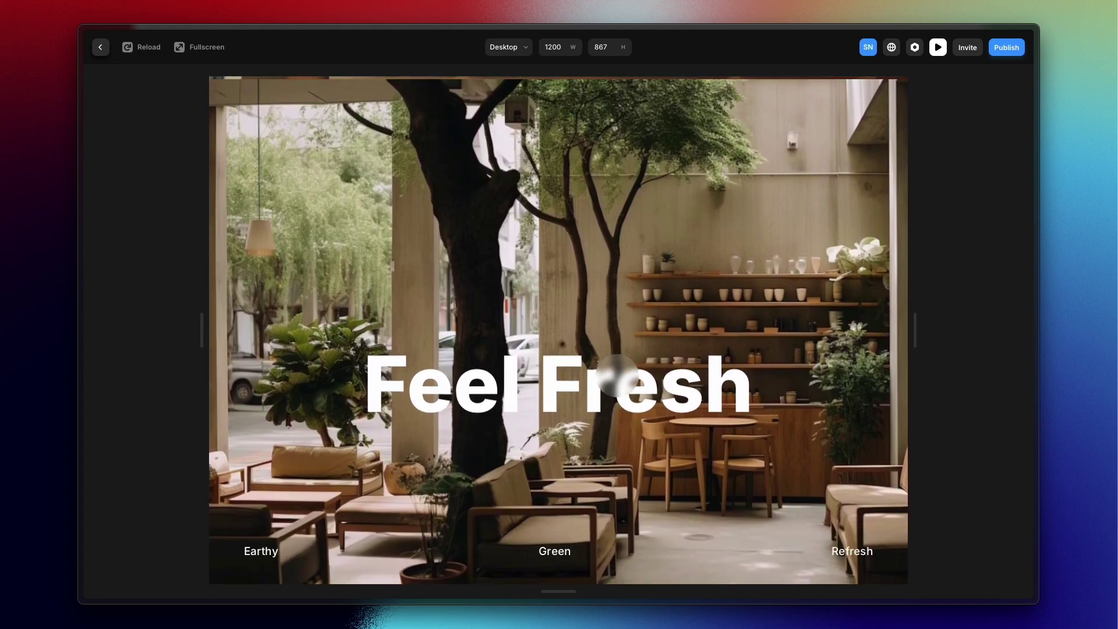
left_click(100, 47)
- Check Feel Fresh's 95% Speed effect against Section2's 100%, reselect Feel Fresh, and start the preview
left_click(571, 436)
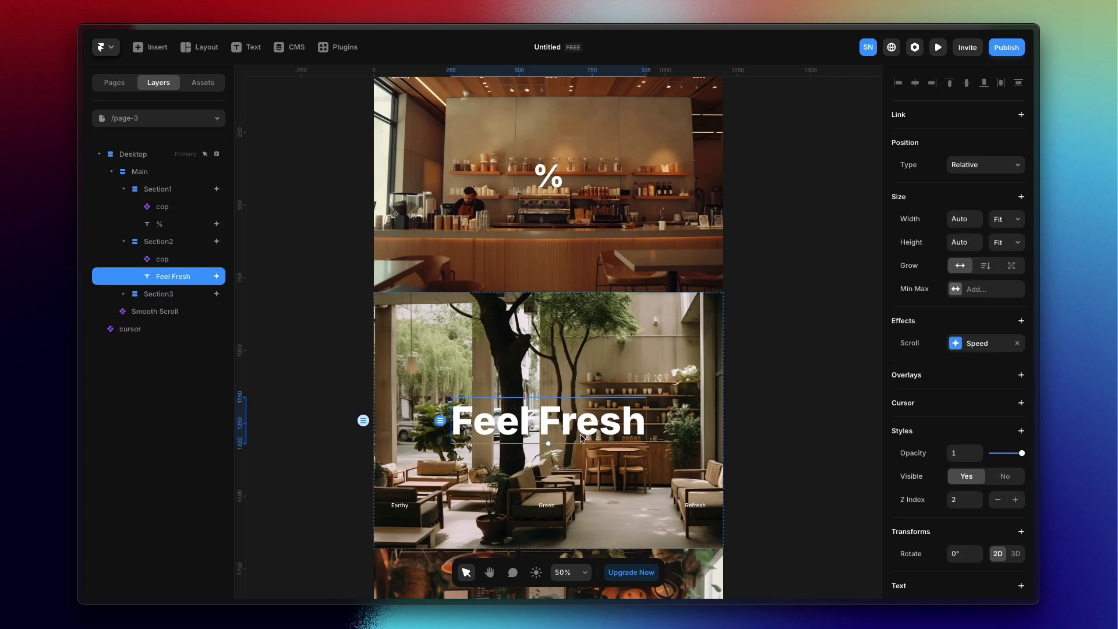
left_click(971, 350)
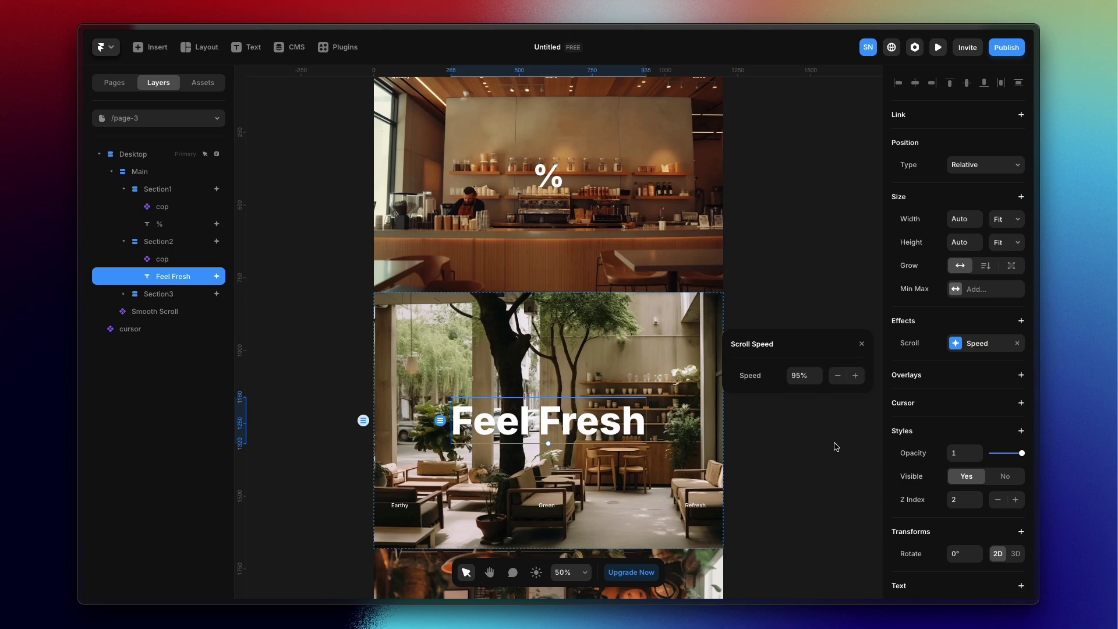
left_click(611, 342)
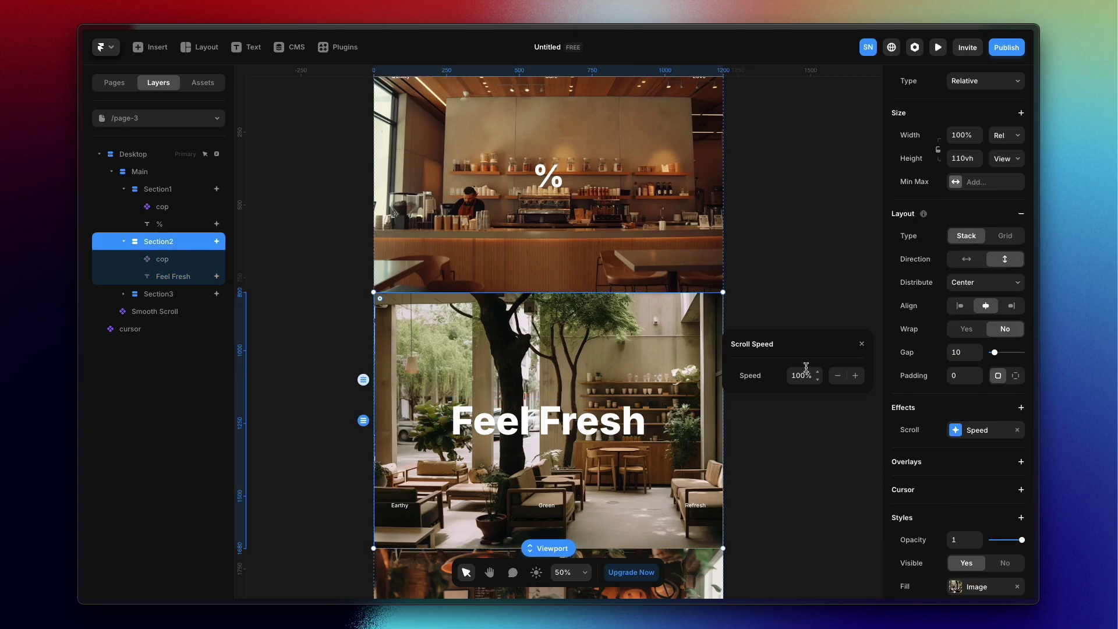
left_click(558, 429)
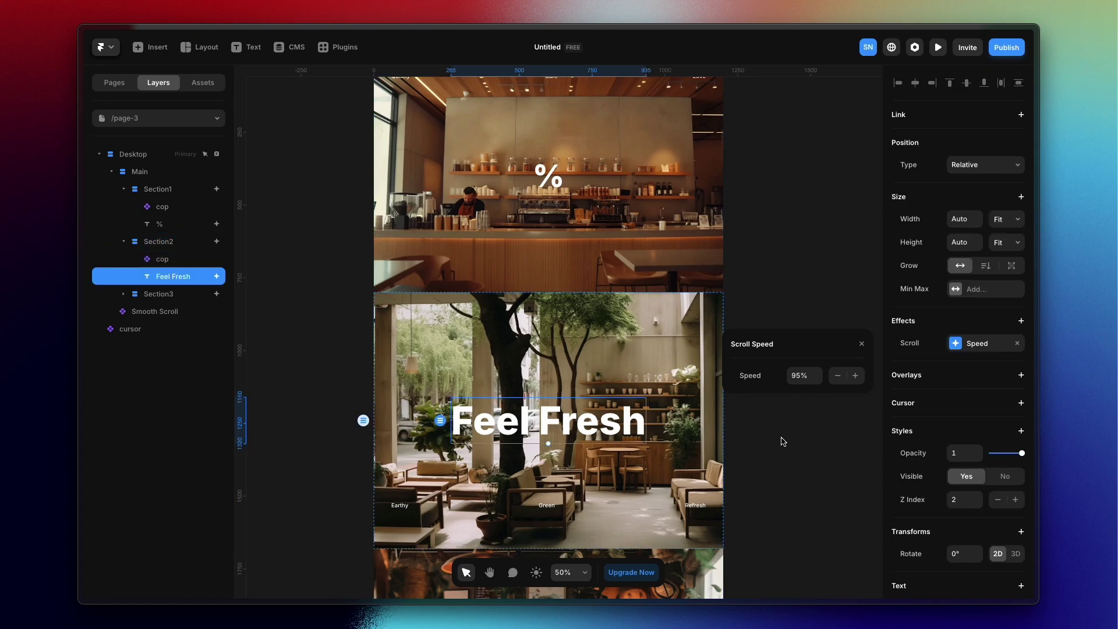
left_click(938, 47)
scroll(564, 460, "down", 3)
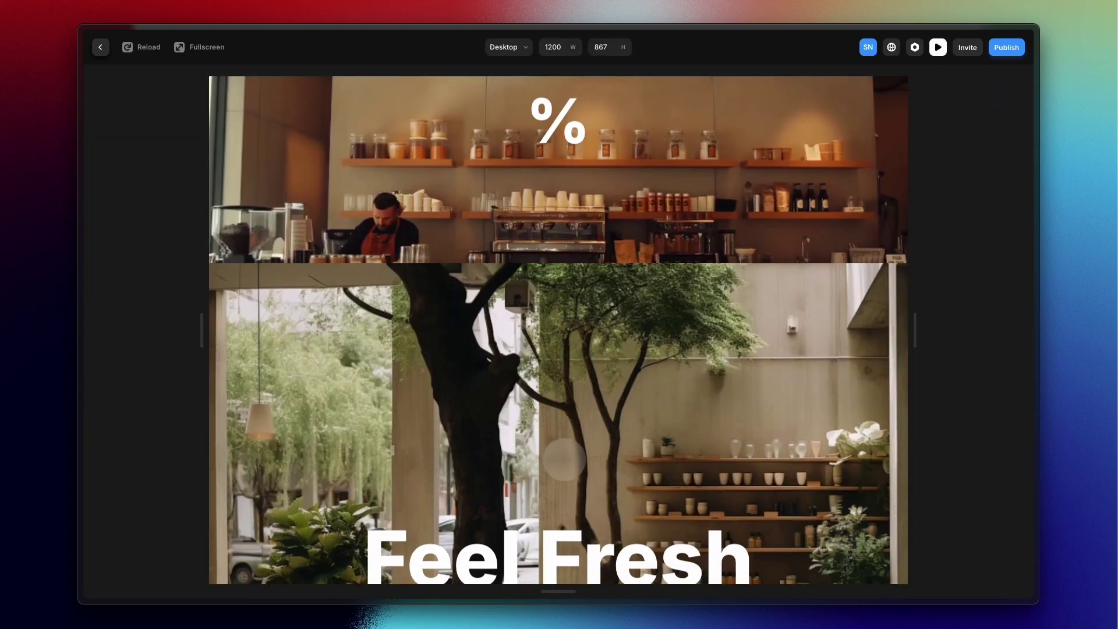
scroll(564, 460, "down", 5)
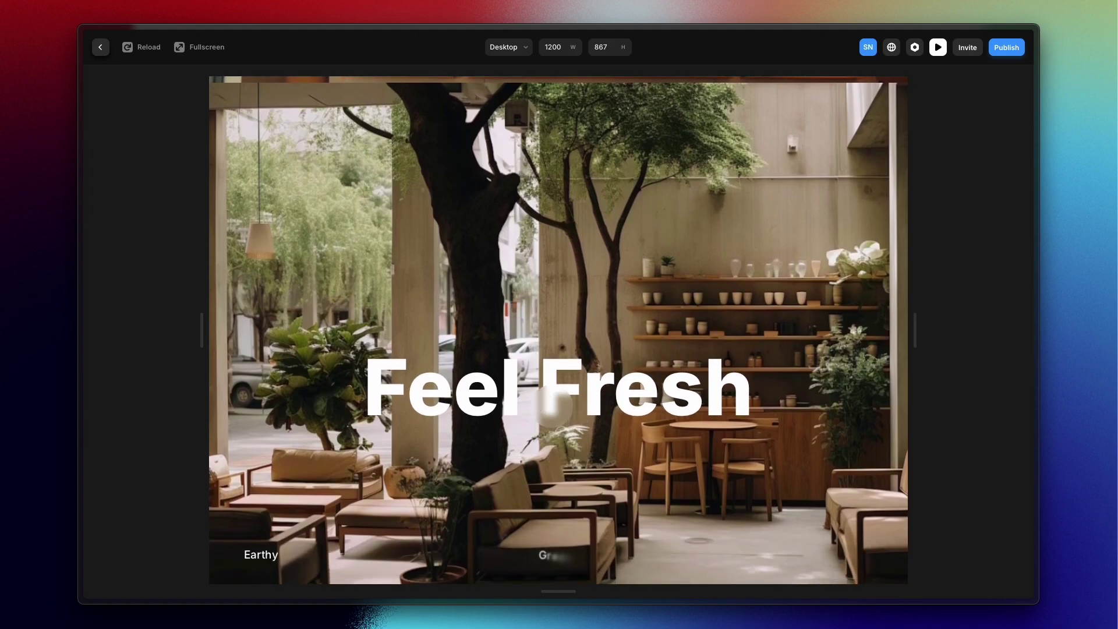
scroll(536, 408, "up", 2)
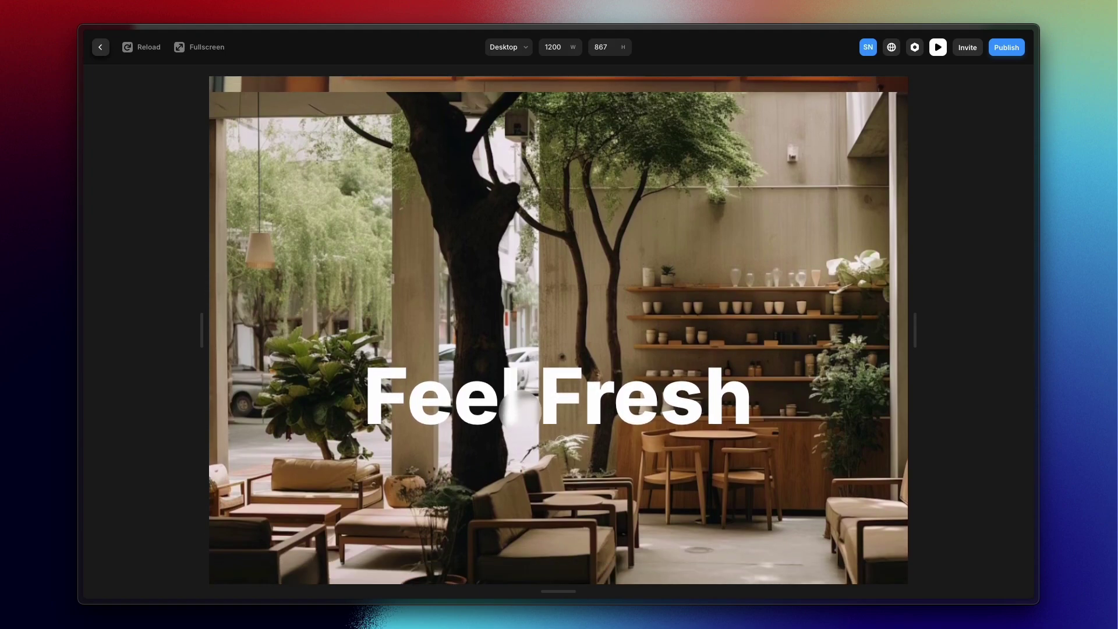
scroll(520, 410, "down", 2)
scroll(520, 409, "up", 2)
scroll(520, 410, "down", 1)
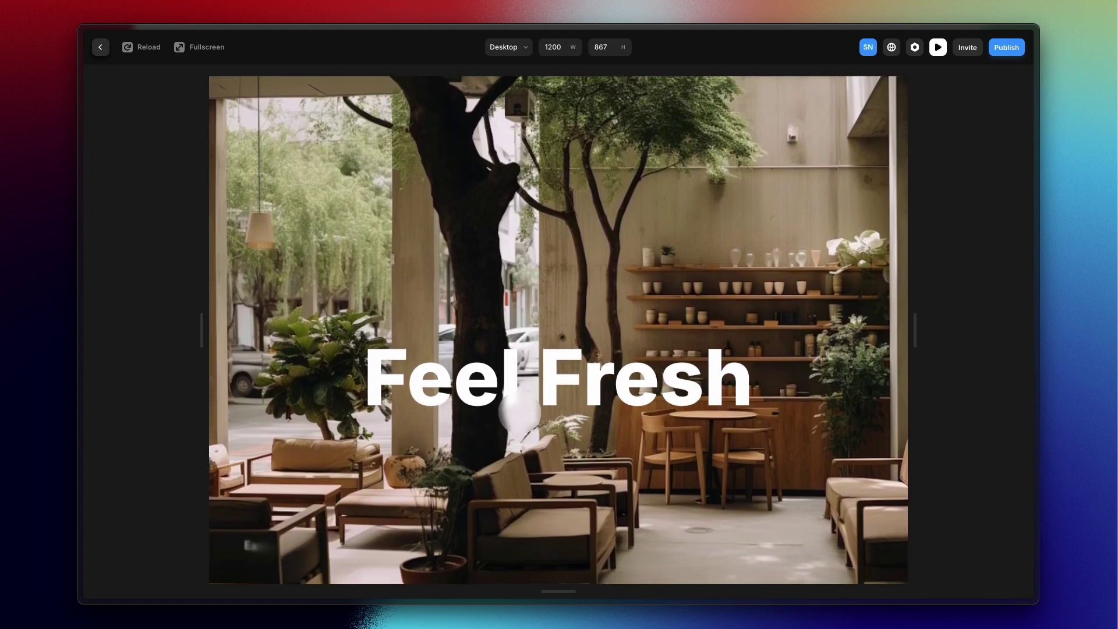
scroll(520, 411, "down", 1)
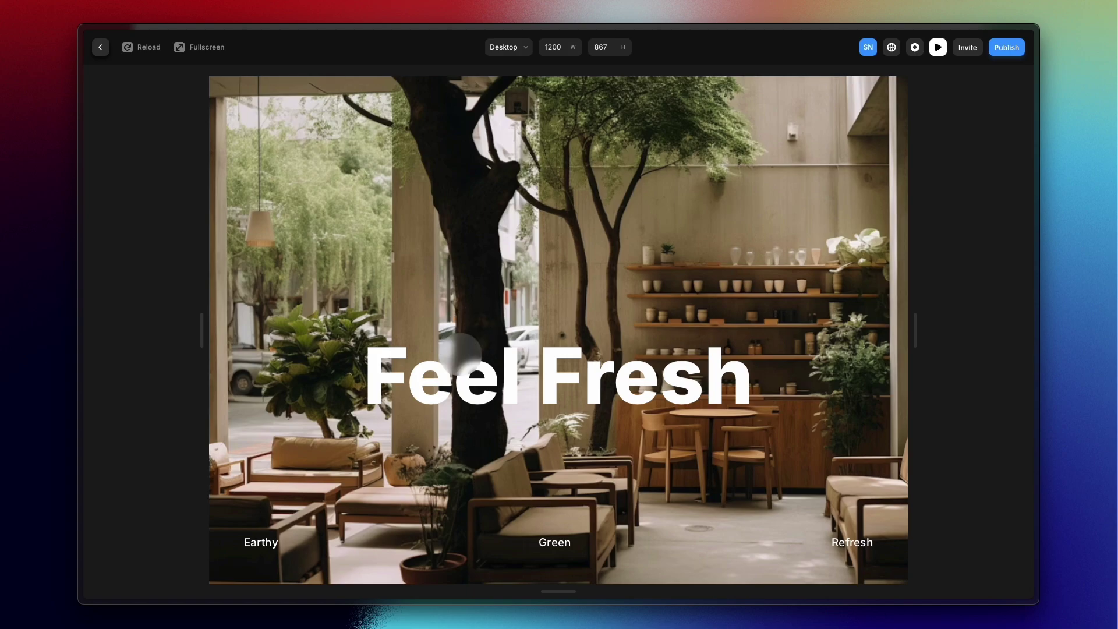
scroll(347, 360, "down", 1)
scroll(346, 359, "up", 3)
scroll(346, 359, "down", 3)
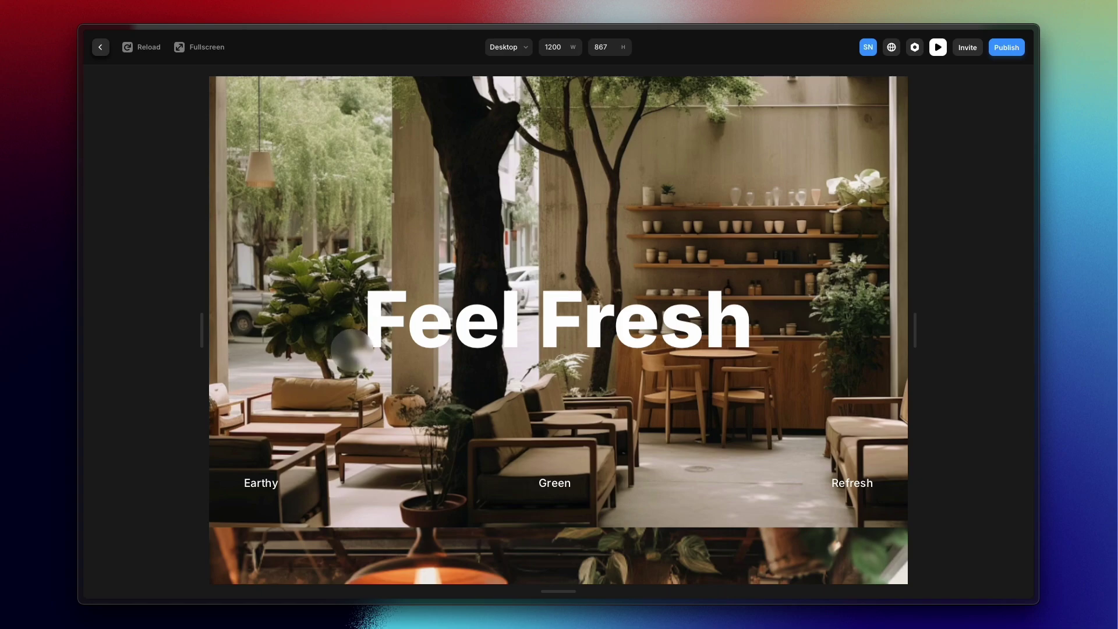
left_click(100, 49)
- Select the Feel Hive Section3 and compare its scroll speed with Section2's
scroll(591, 360, "down", 5)
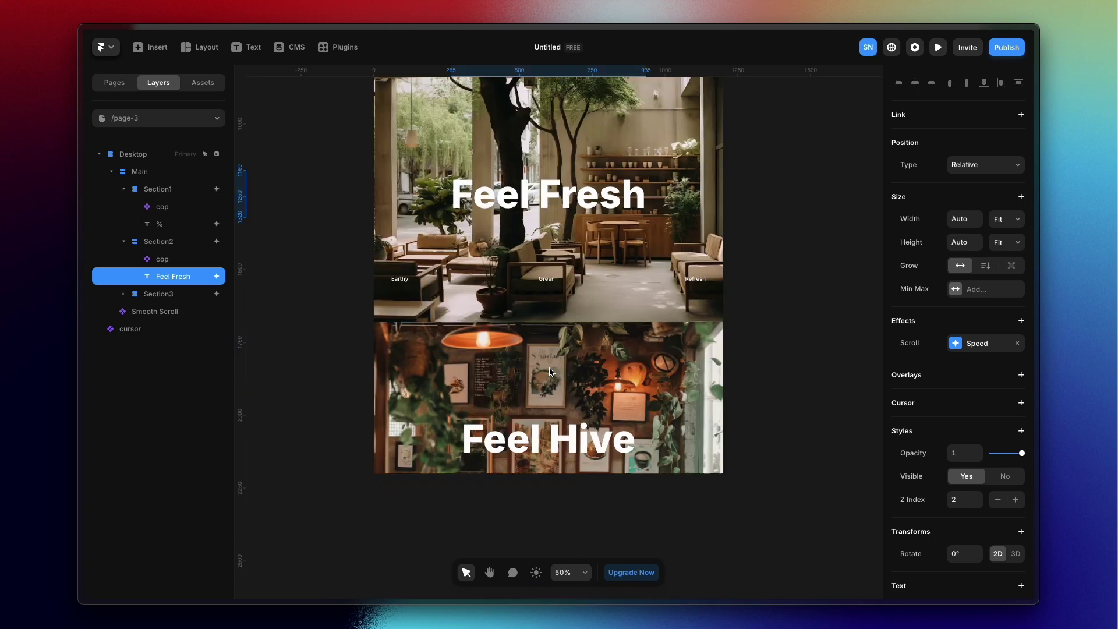
left_click(591, 360)
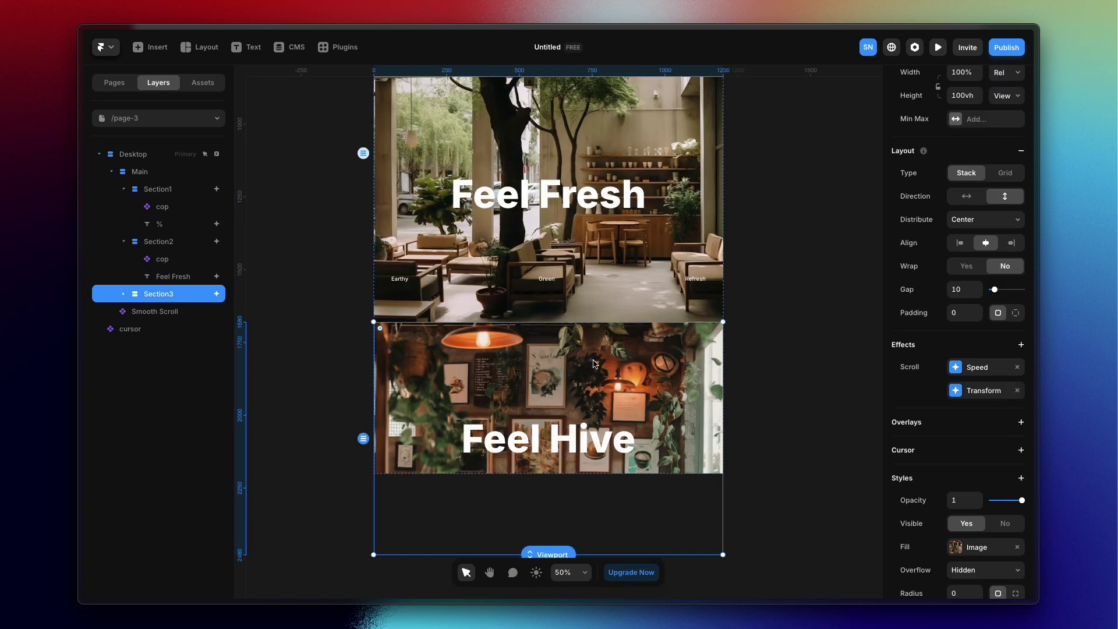
left_click(984, 373)
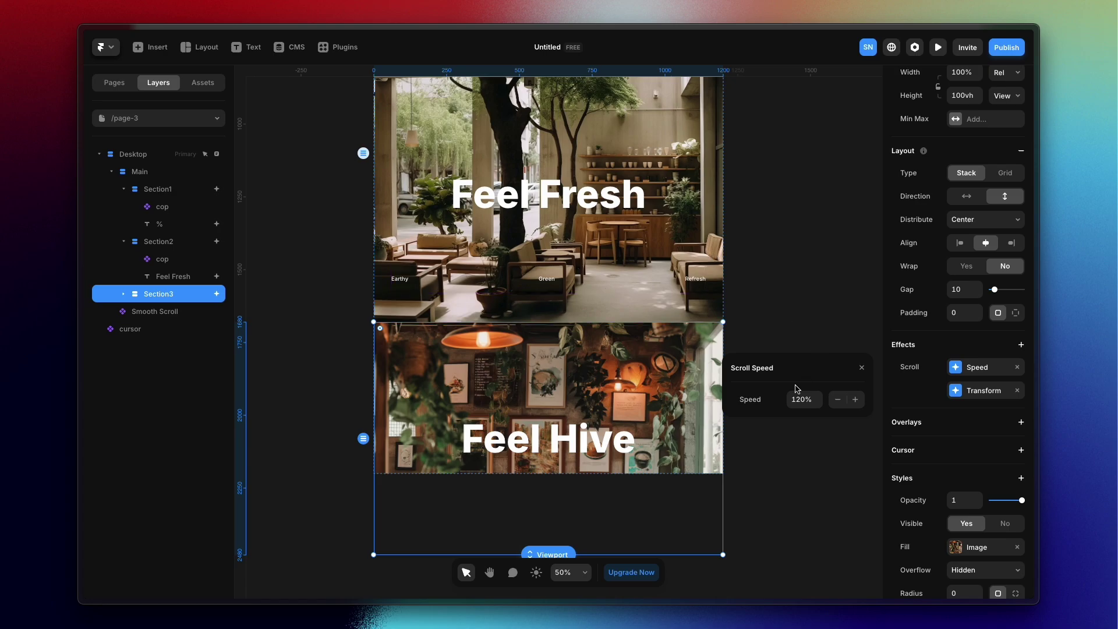
left_click(713, 307)
left_click(639, 421)
left_click(716, 317)
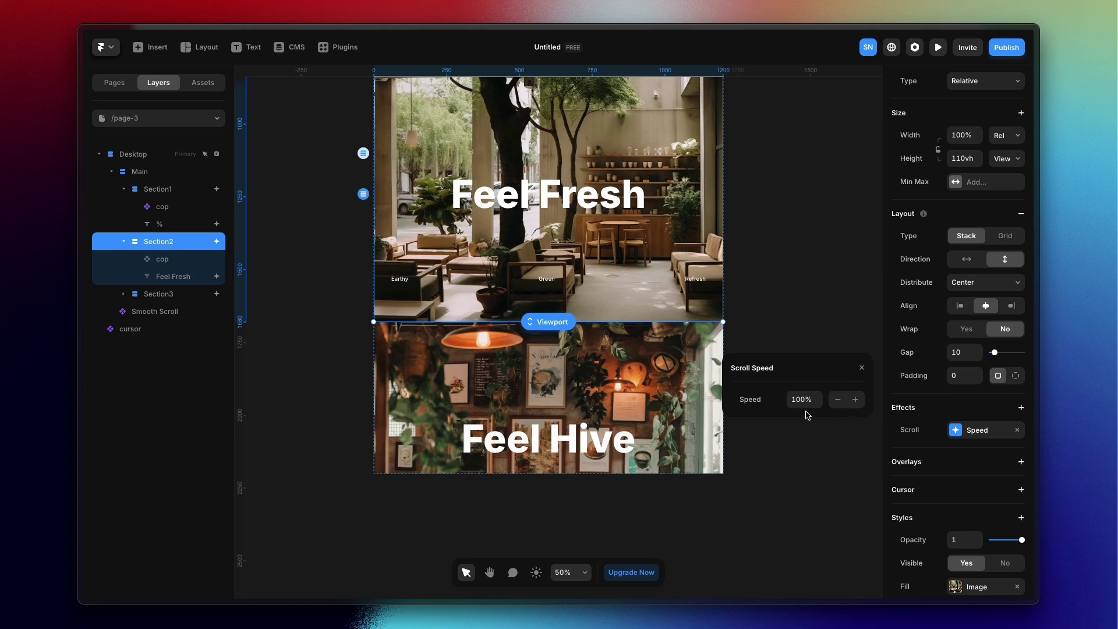
left_click(769, 434)
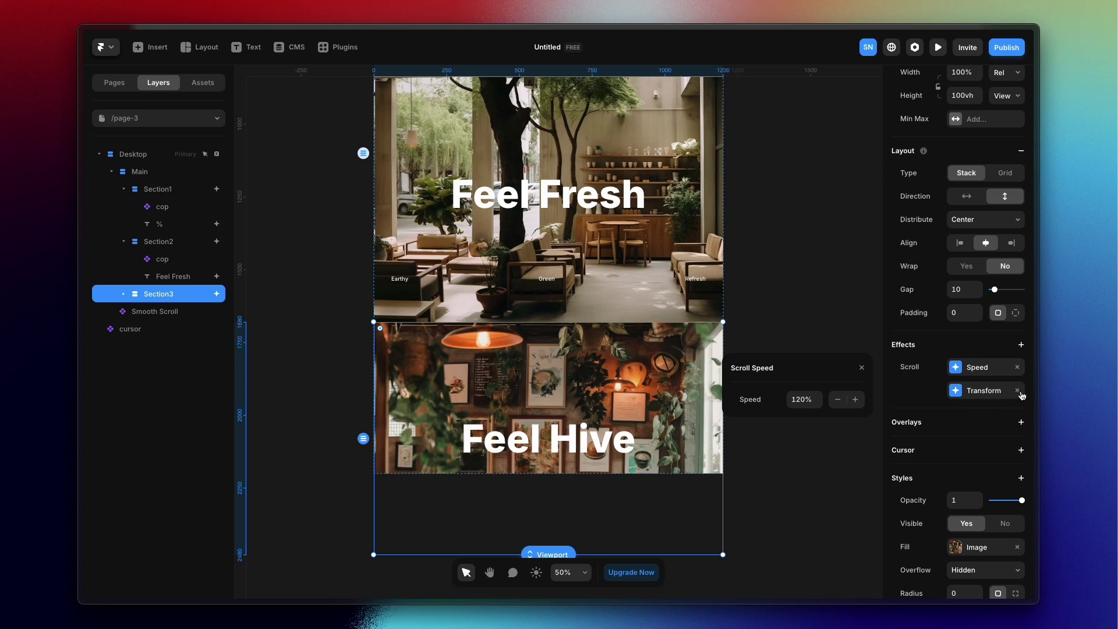
- Remove Section3's scroll Transform effect, leaving only its 120% Speed effect, and open the preview
left_click(989, 391)
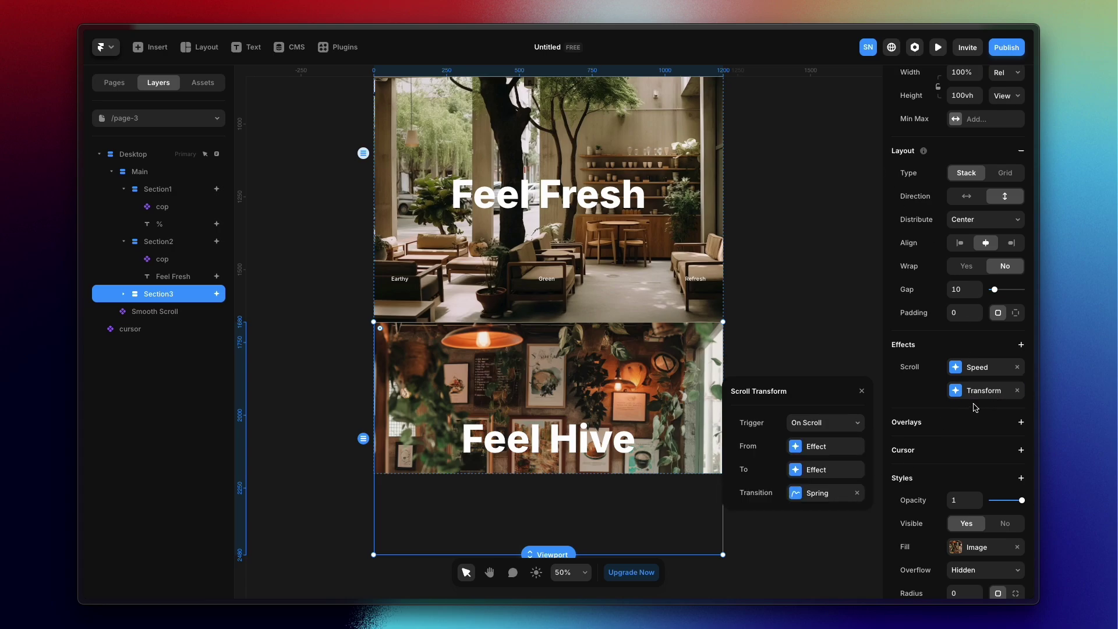
left_click(1017, 391)
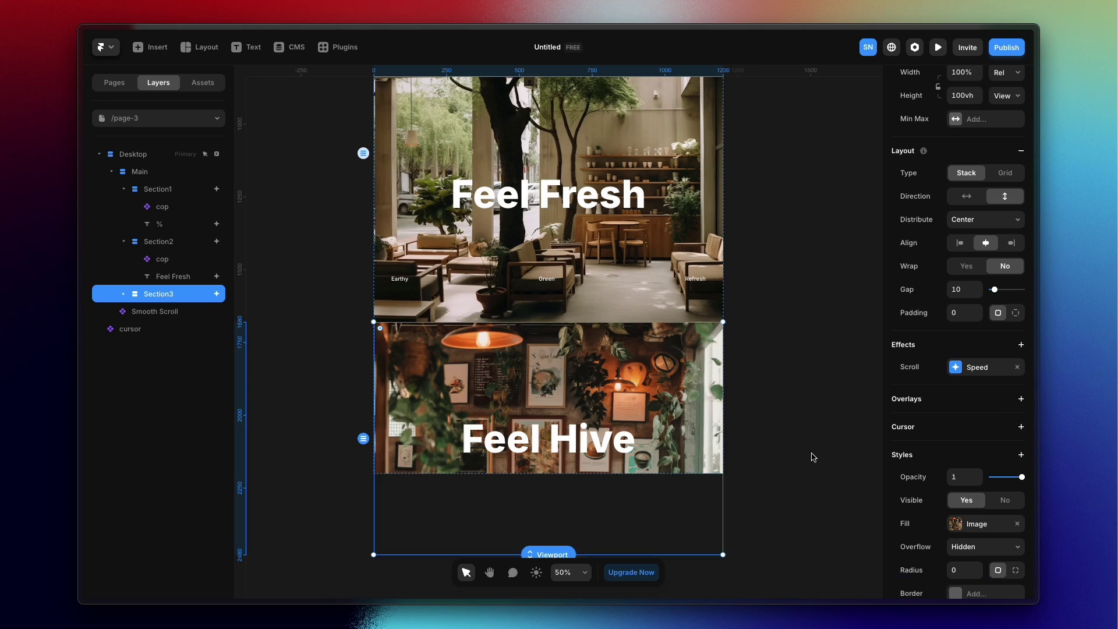
left_click(982, 367)
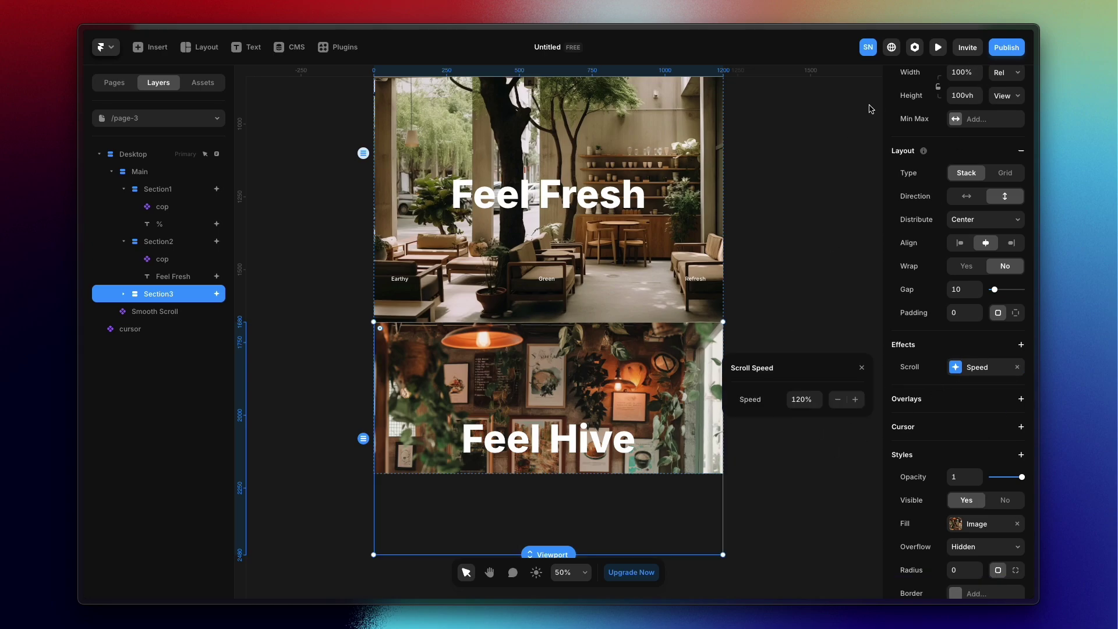
left_click(938, 48)
- Scroll the full-screen preview through Feel Fresh and Feel Hive repeatedly, then restore the preview toolbar
left_click(221, 47)
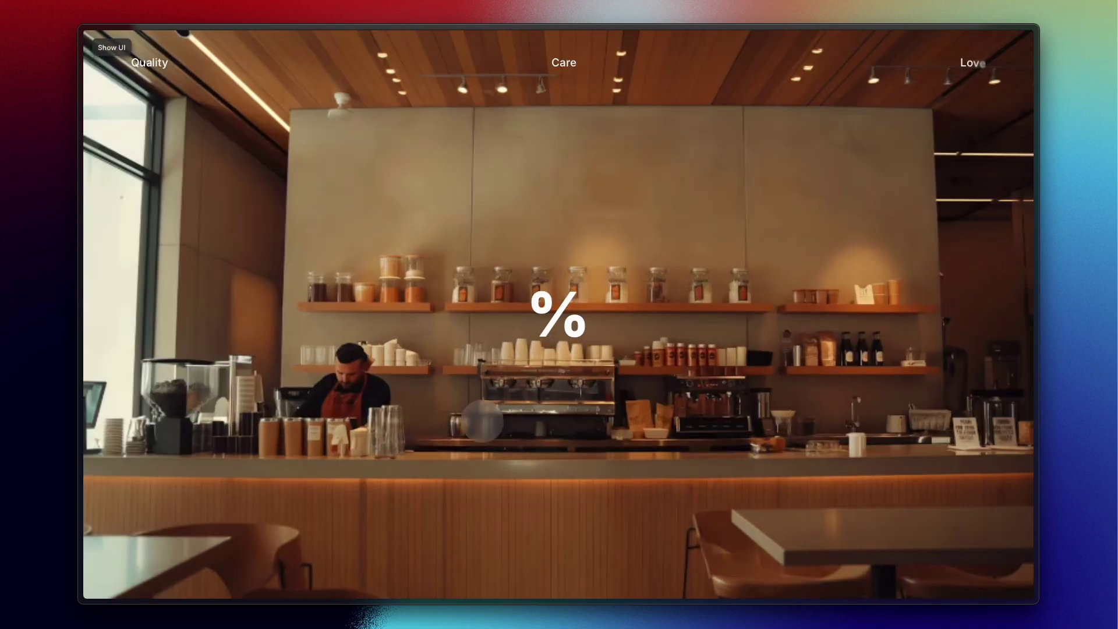
scroll(483, 424, "down", 5)
scroll(484, 423, "down", 8)
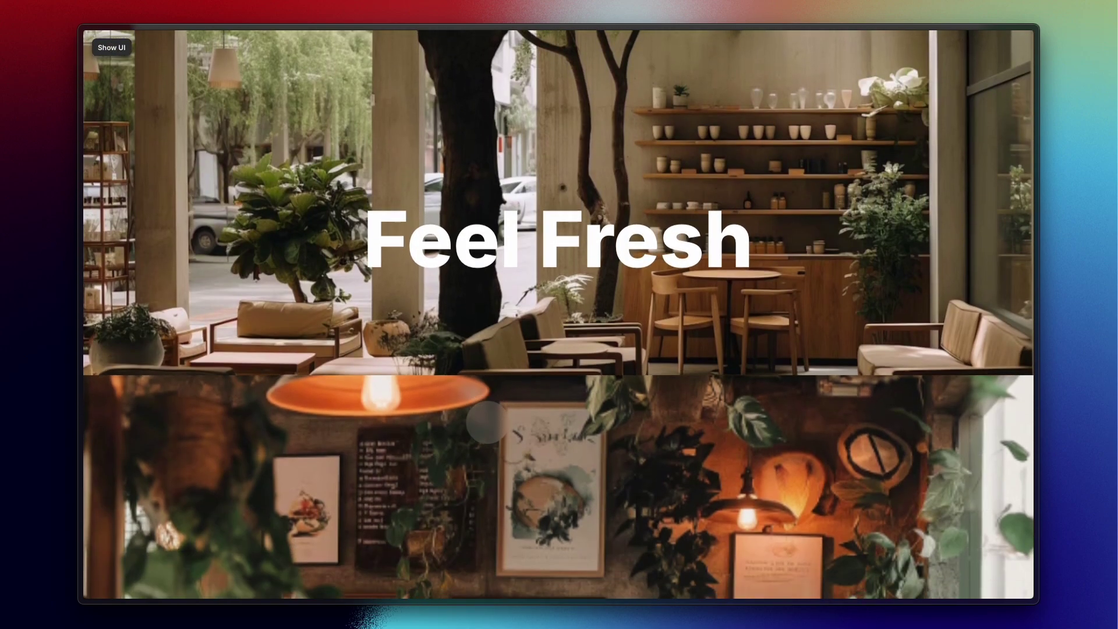
scroll(487, 423, "up", 5)
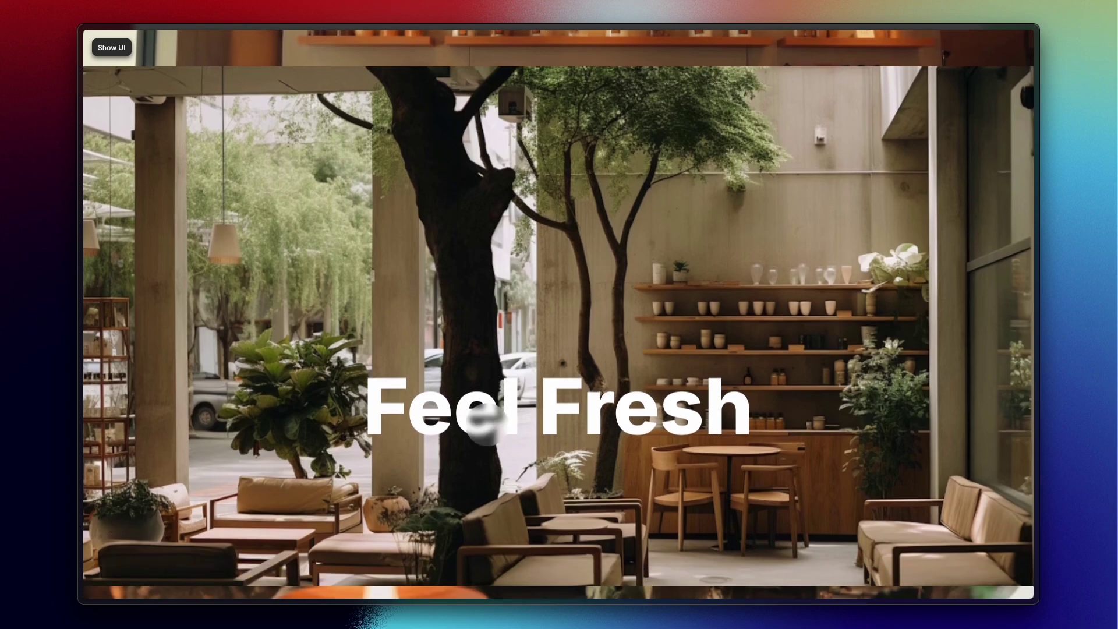
scroll(571, 108, "down", 1)
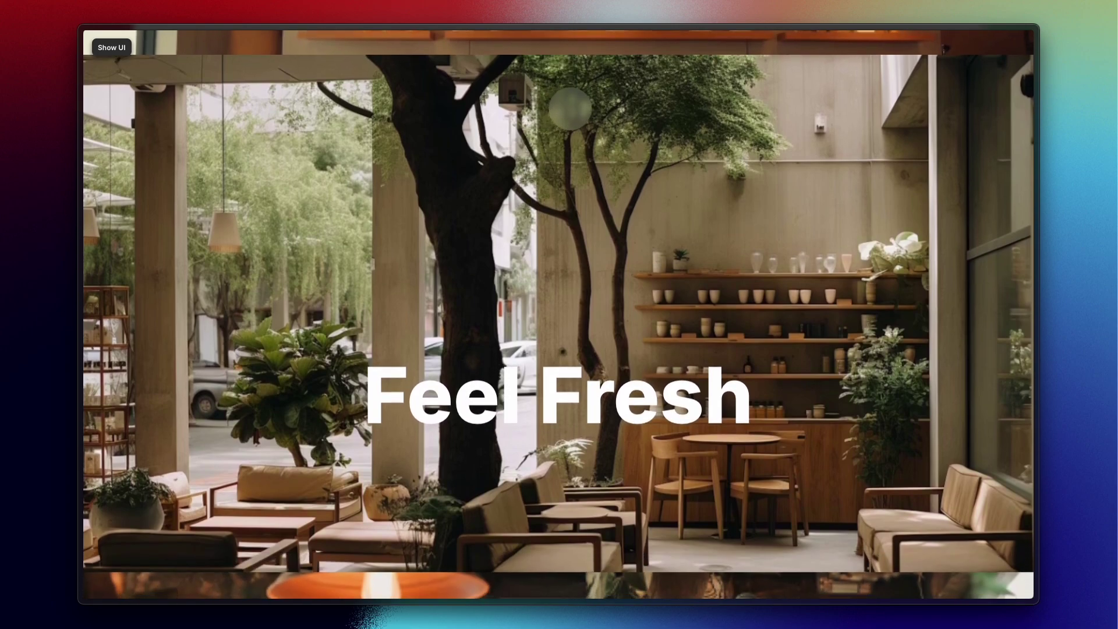
scroll(571, 108, "down", 2)
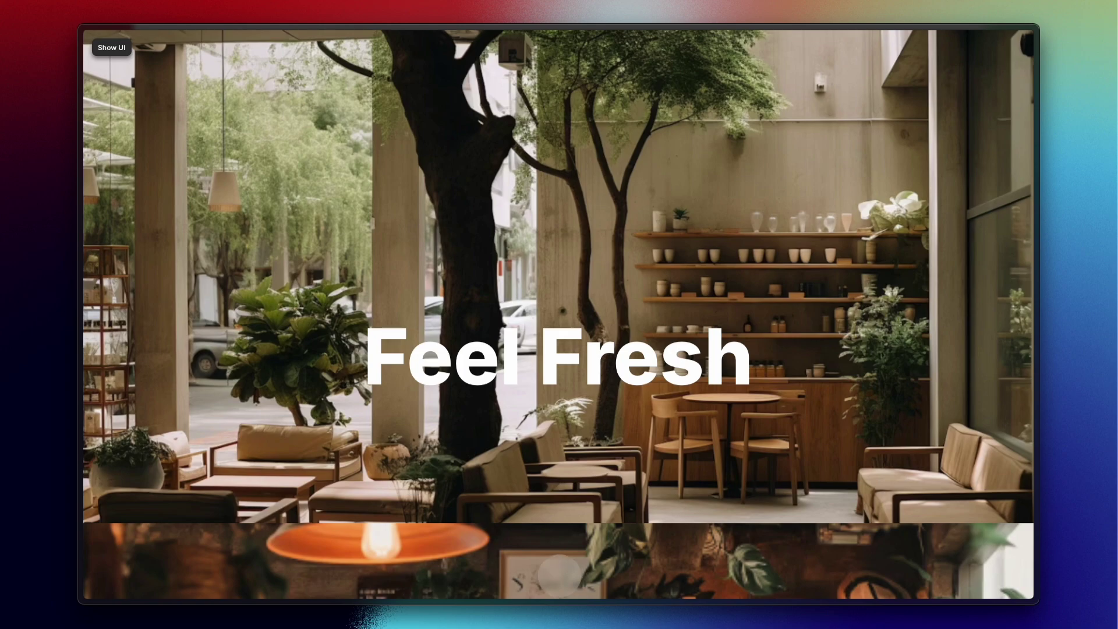
scroll(559, 574, "down", 3)
scroll(527, 559, "down", 8)
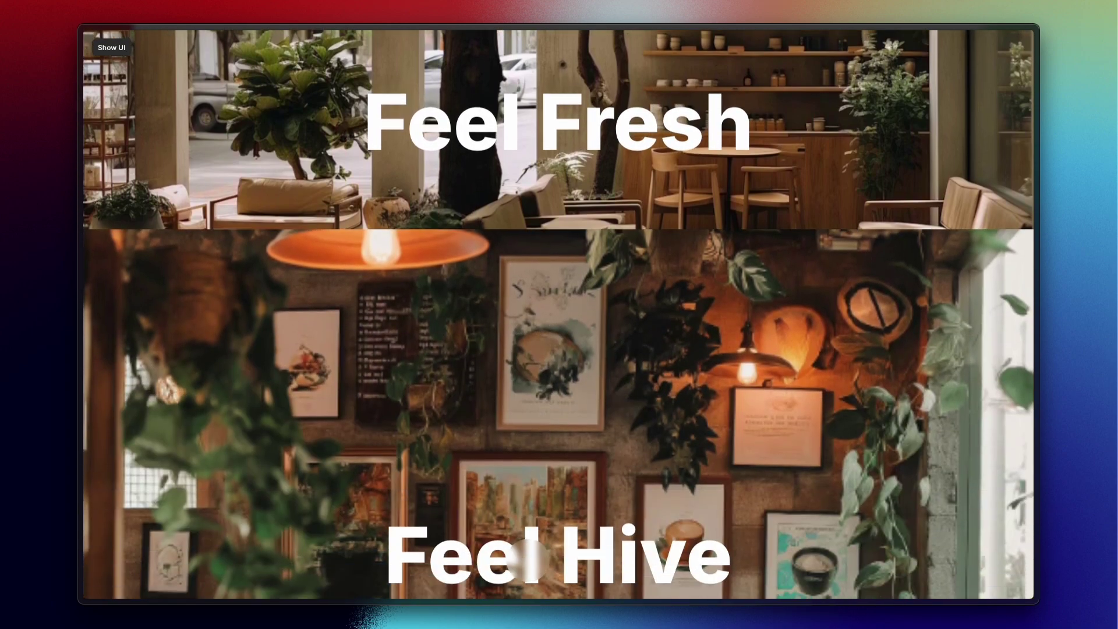
scroll(527, 559, "up", 8)
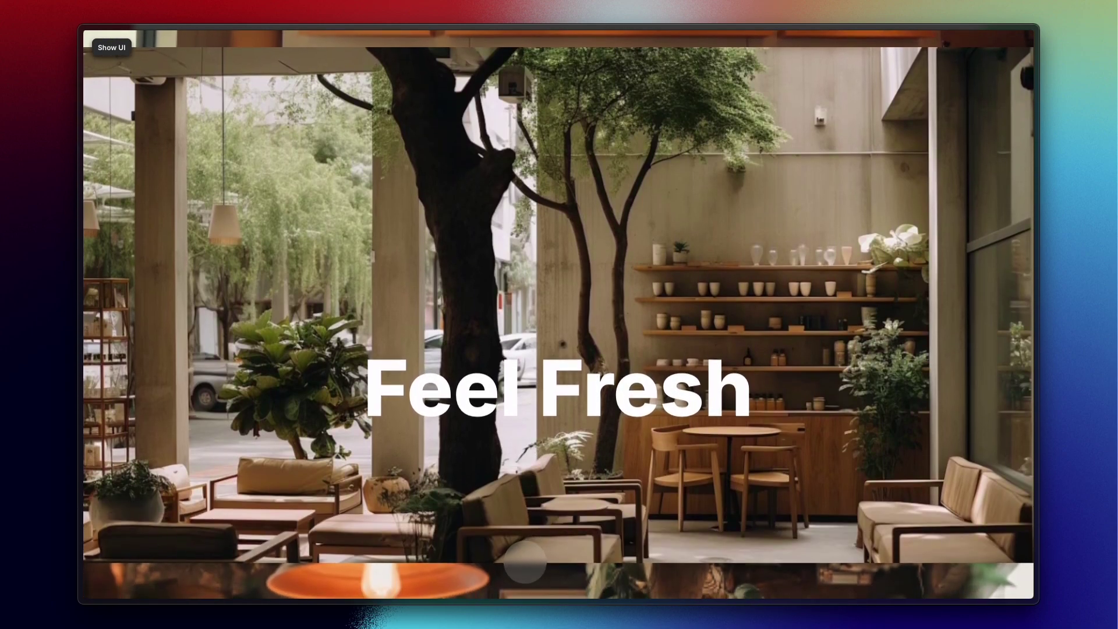
scroll(525, 562, "down", 1)
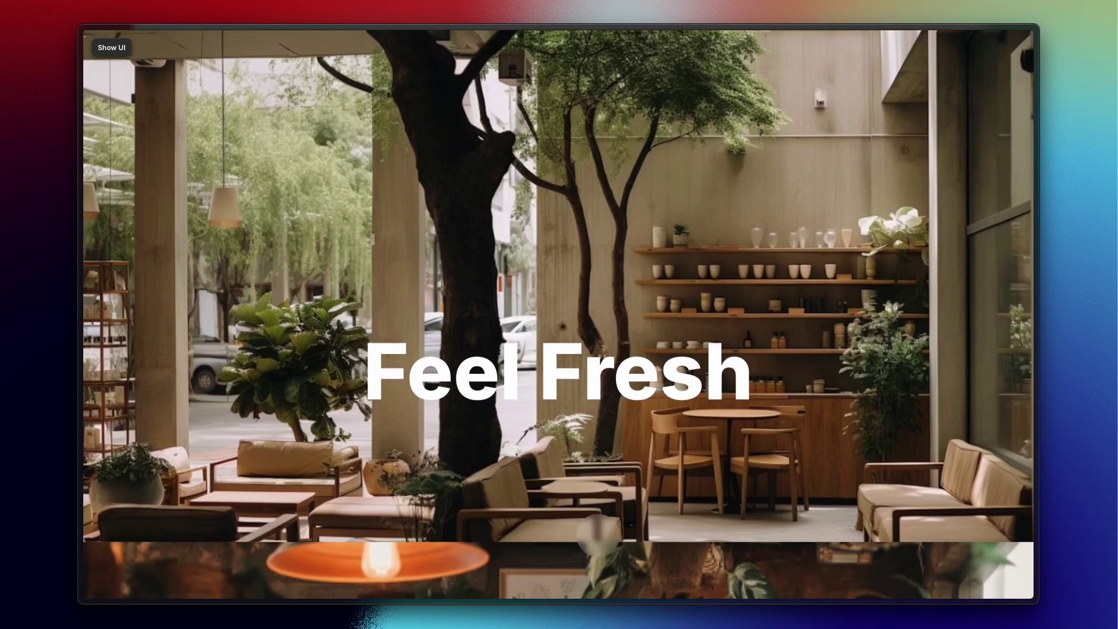
scroll(554, 579, "down", 4)
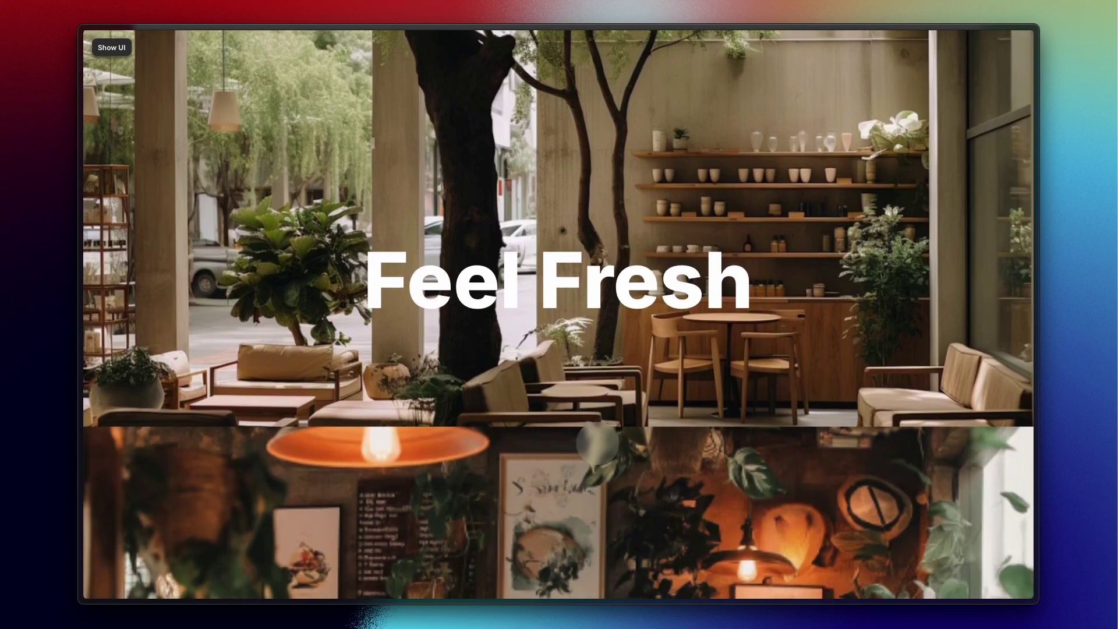
scroll(595, 445, "up", 5)
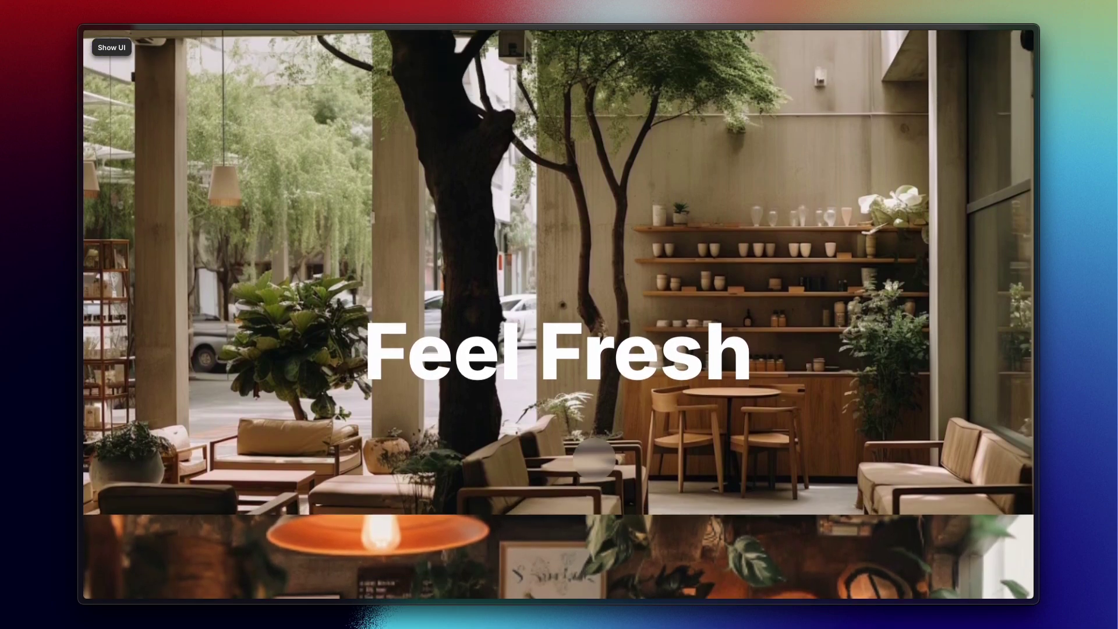
scroll(592, 459, "down", 1)
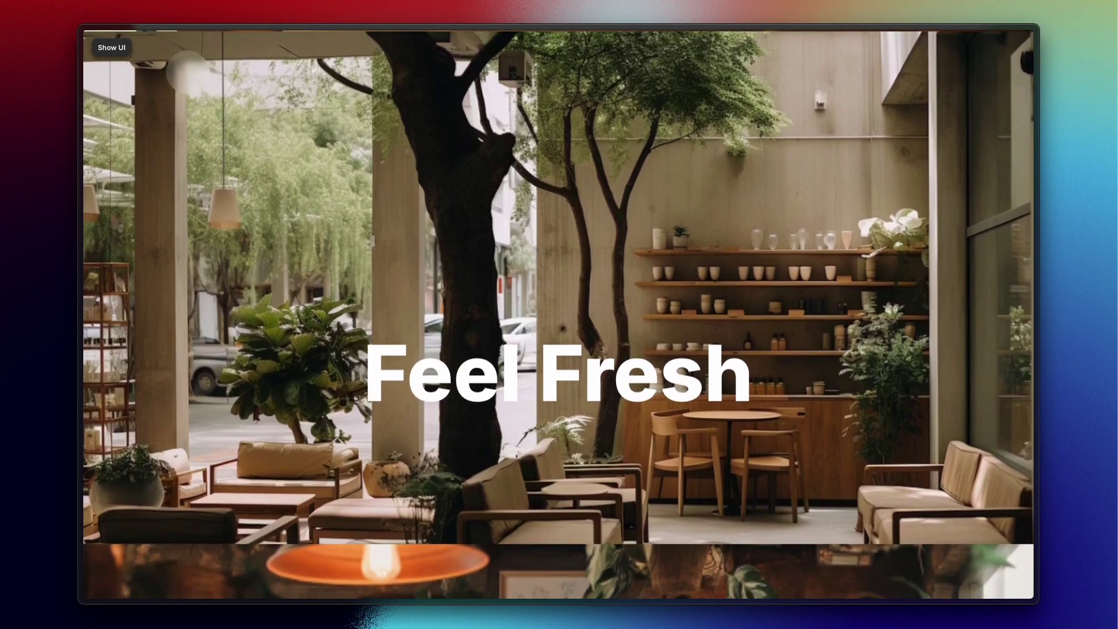
left_click(111, 47)
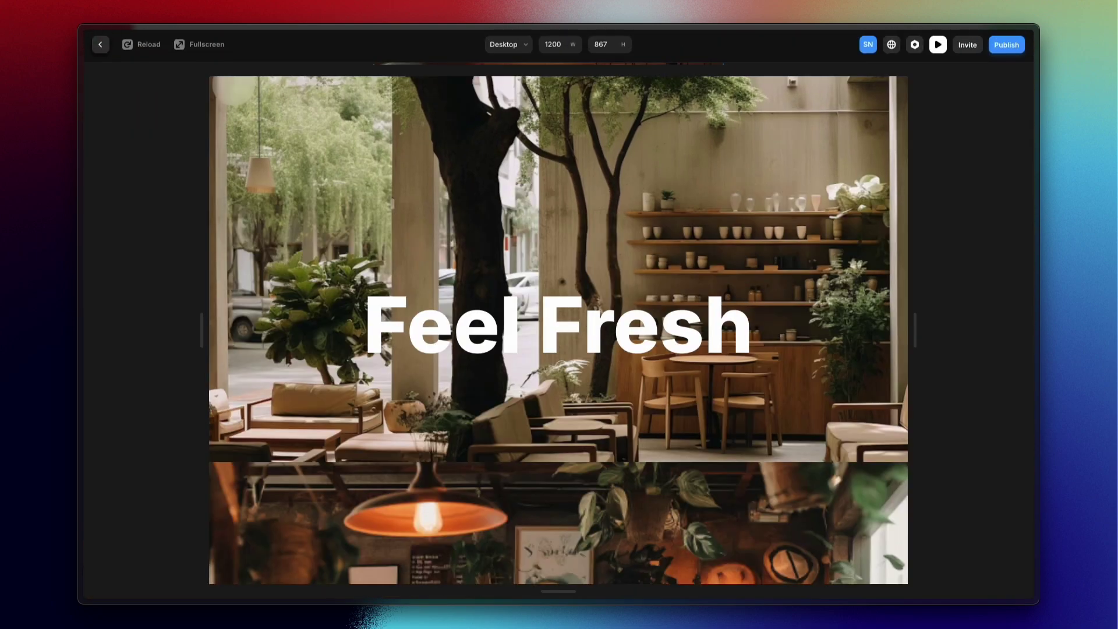
- Back in the editor, give Section3 a scroll Transform starting from Offset Y 350, then preview
left_click(100, 44)
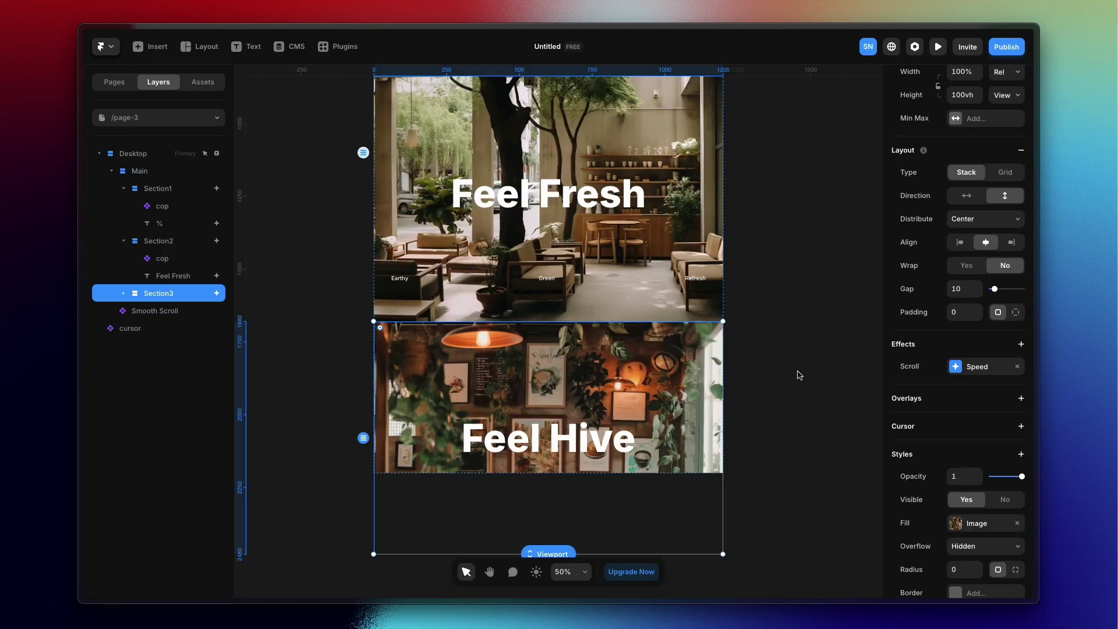
left_click(963, 396)
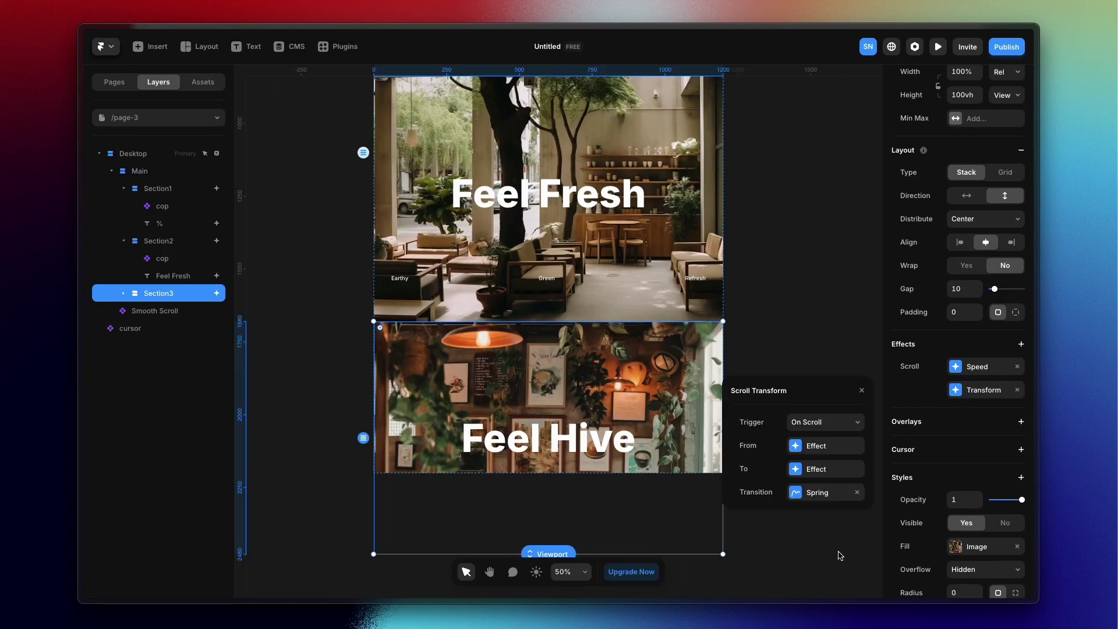
left_click(816, 446)
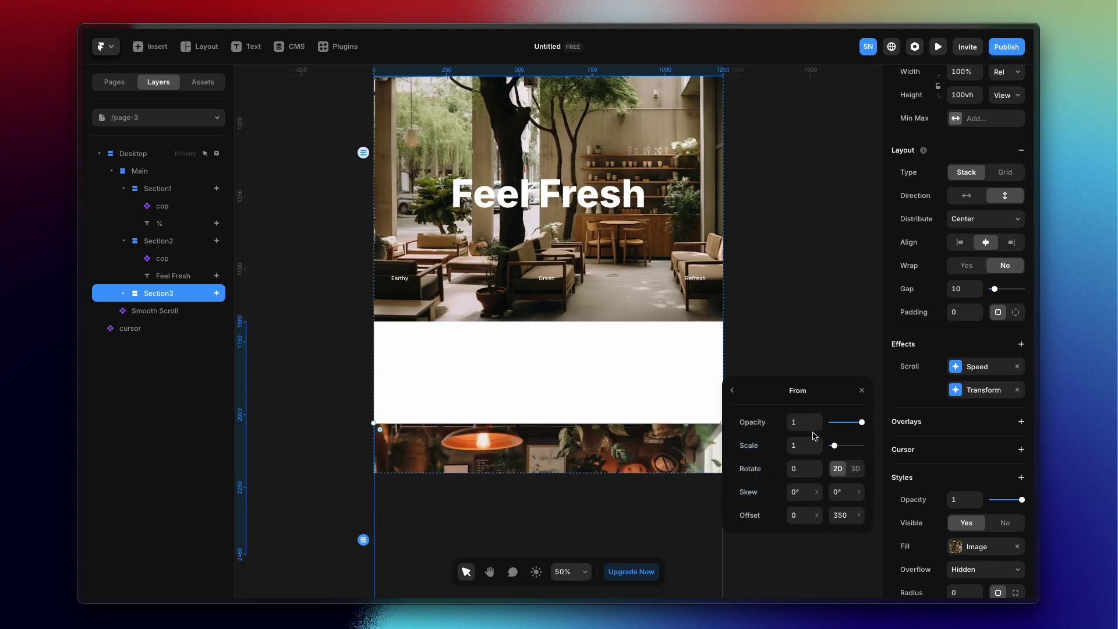
left_click(847, 517)
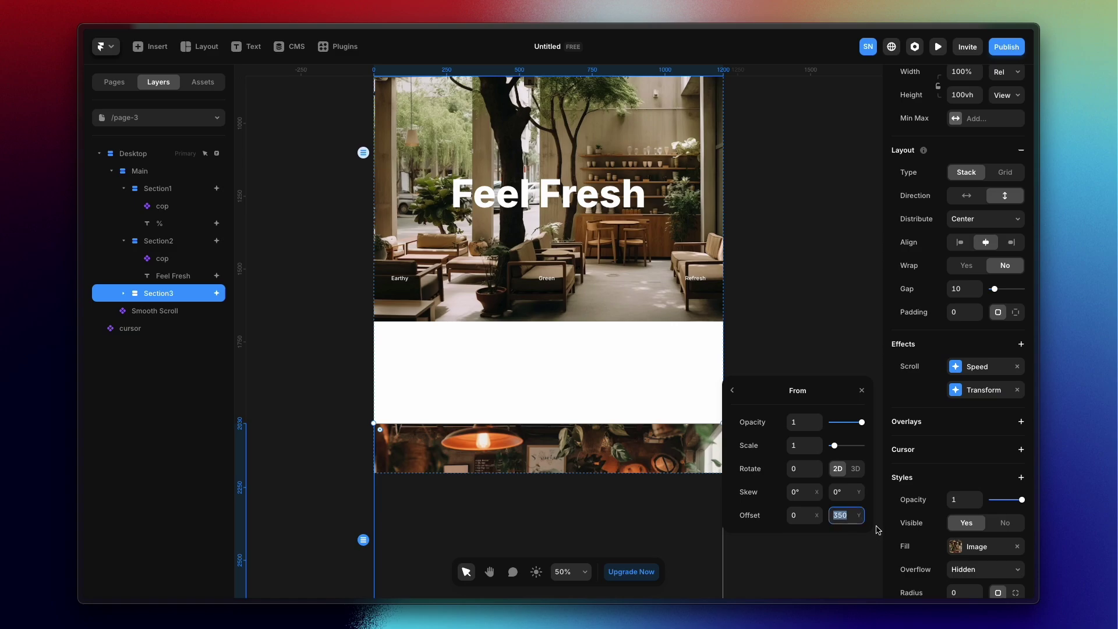
type("350")
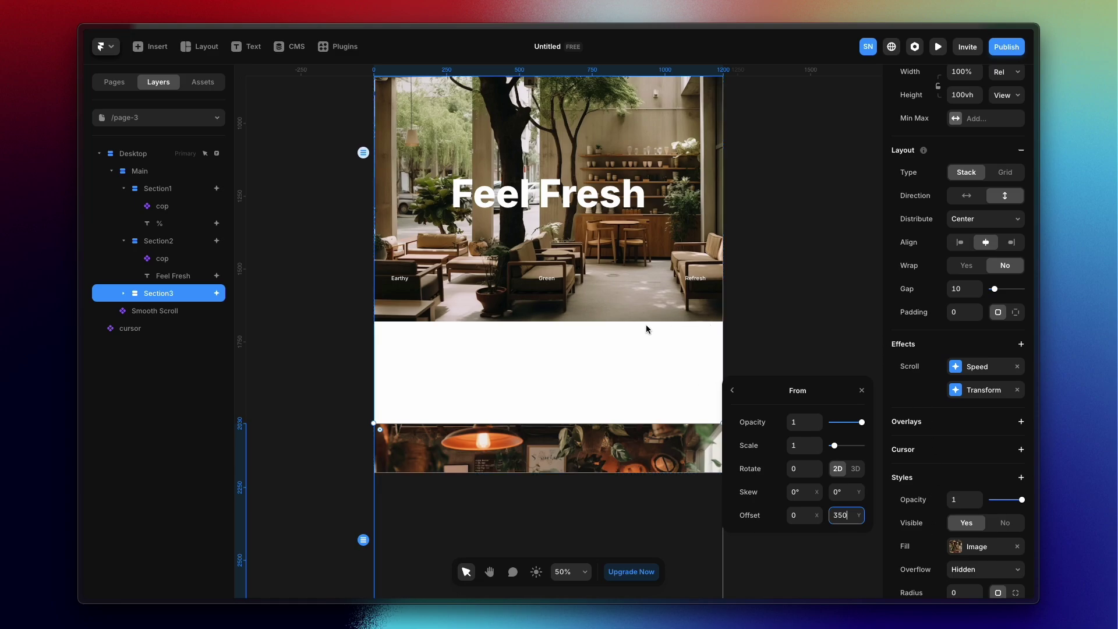
left_click(939, 47)
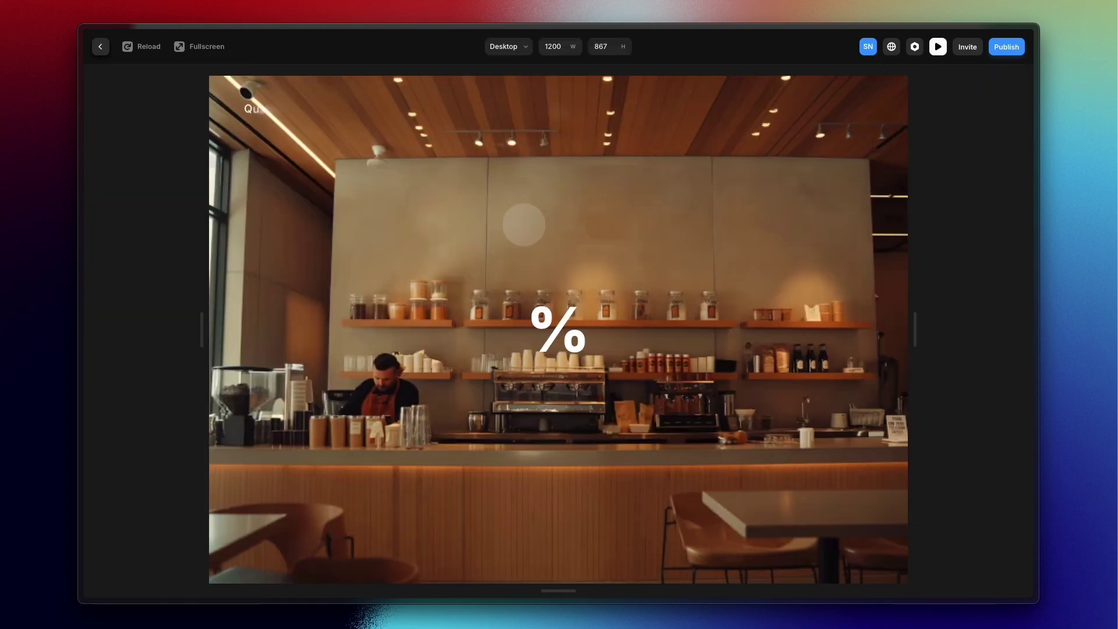
scroll(523, 218, "down", 5)
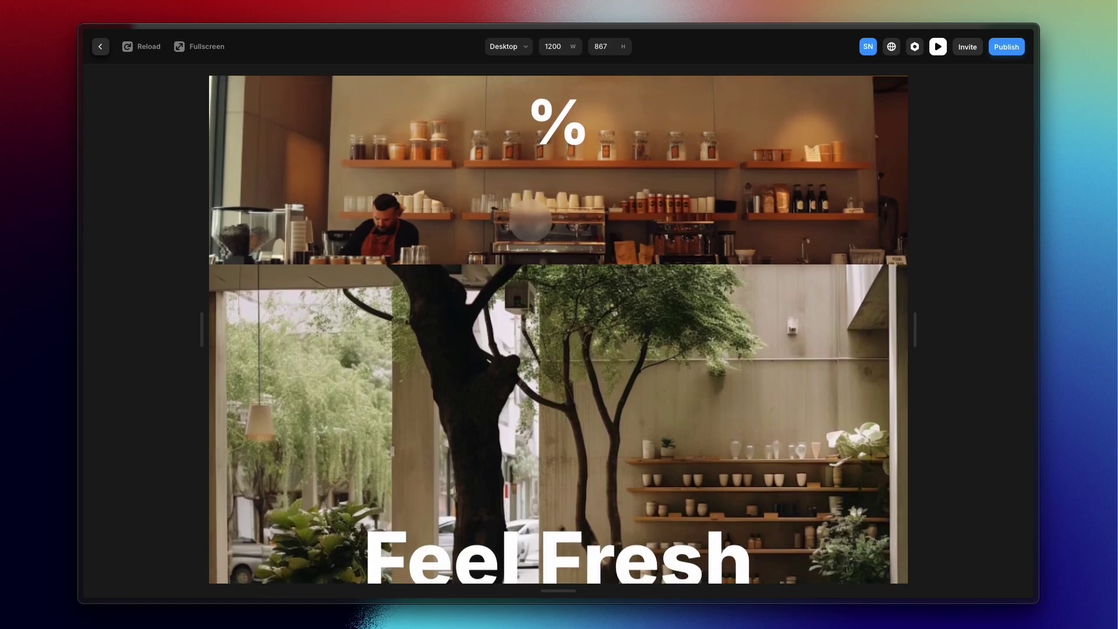
scroll(525, 219, "down", 5)
scroll(530, 221, "up", 1)
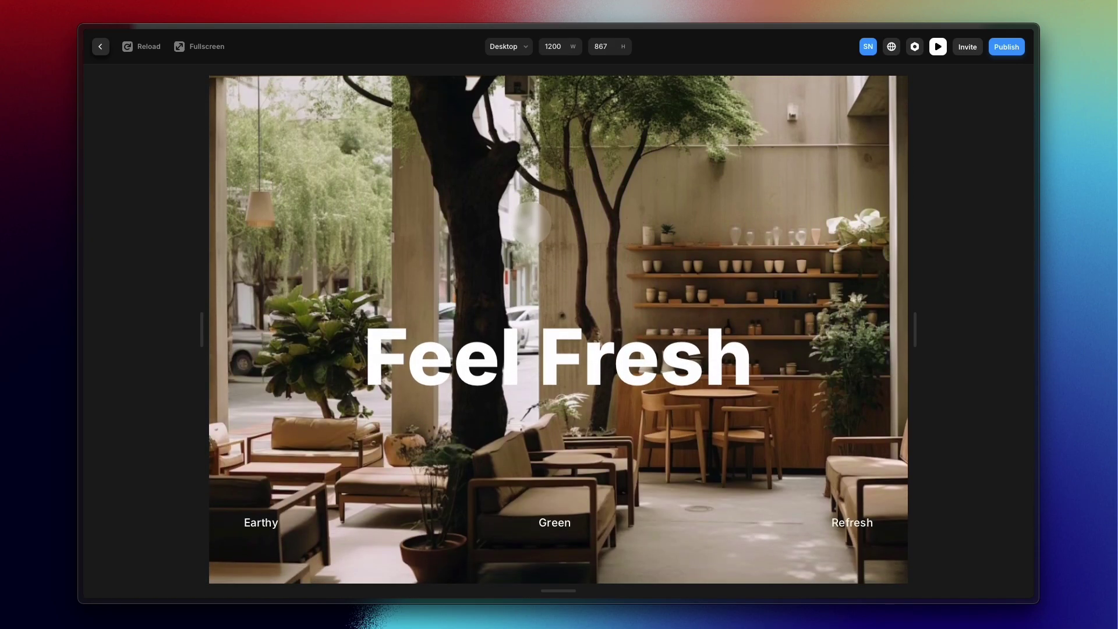
scroll(529, 224, "down", 5)
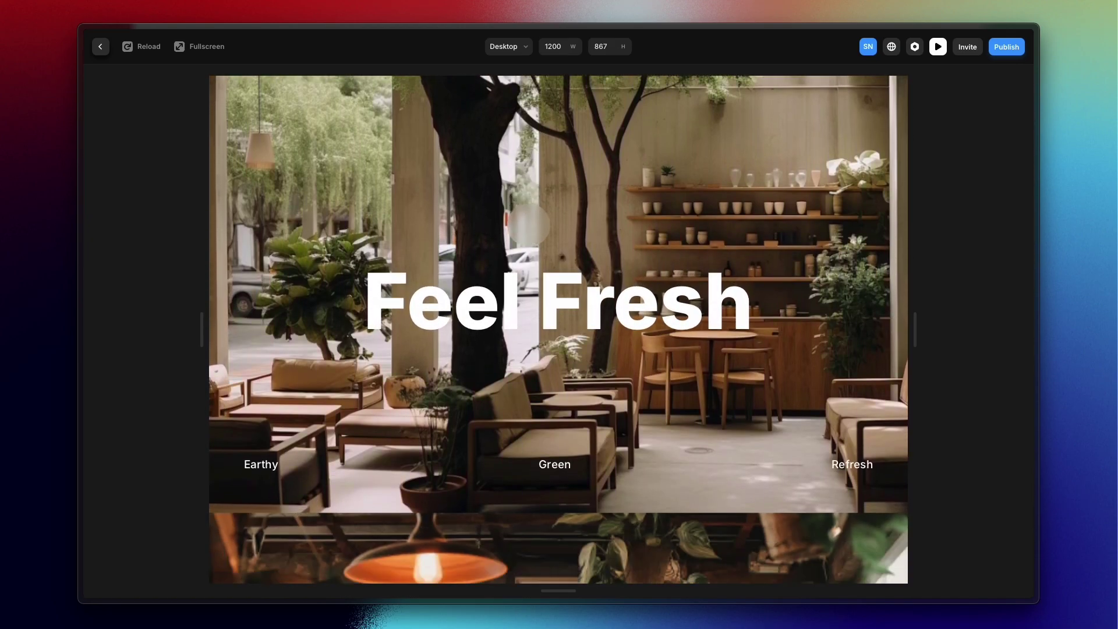
scroll(527, 227, "up", 3)
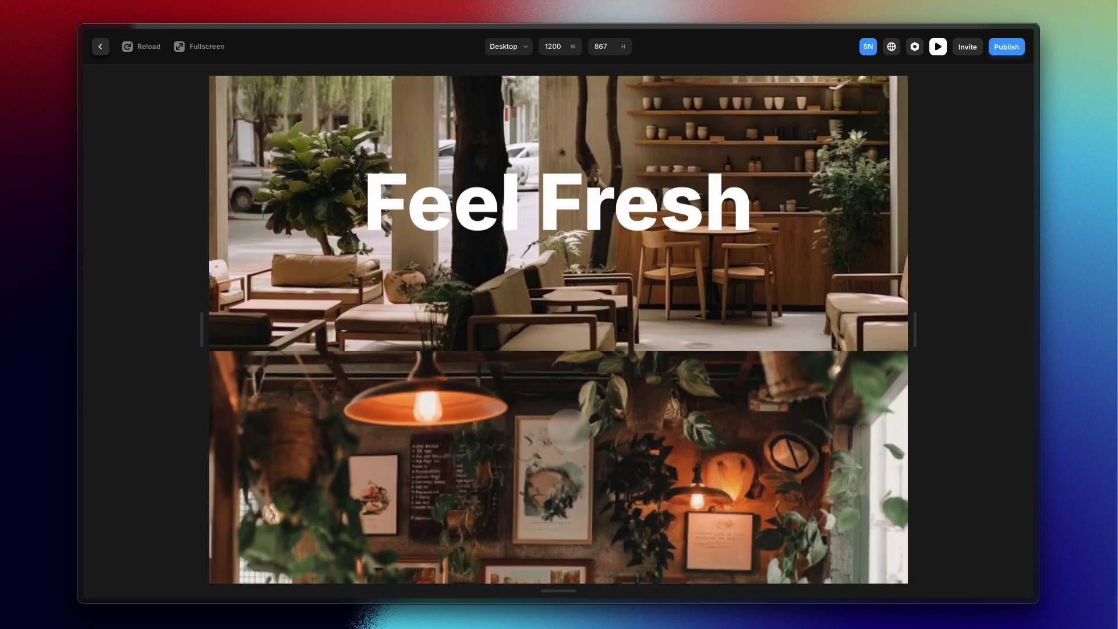
scroll(568, 428, "up", 3)
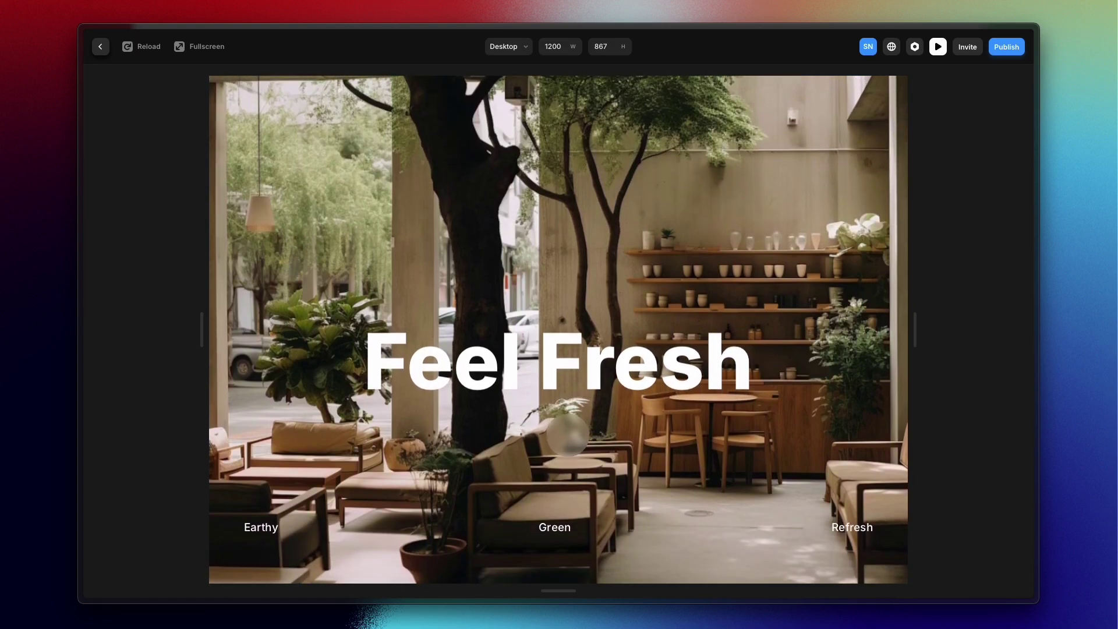
scroll(568, 434, "down", 2)
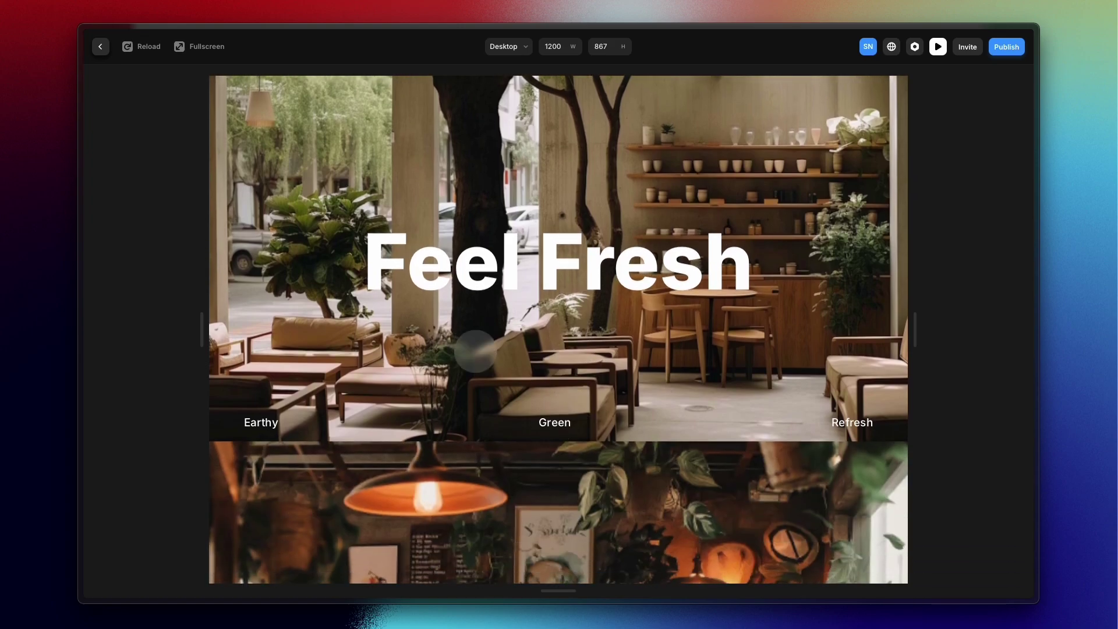
left_click(175, 46)
scroll(658, 411, "up", 2)
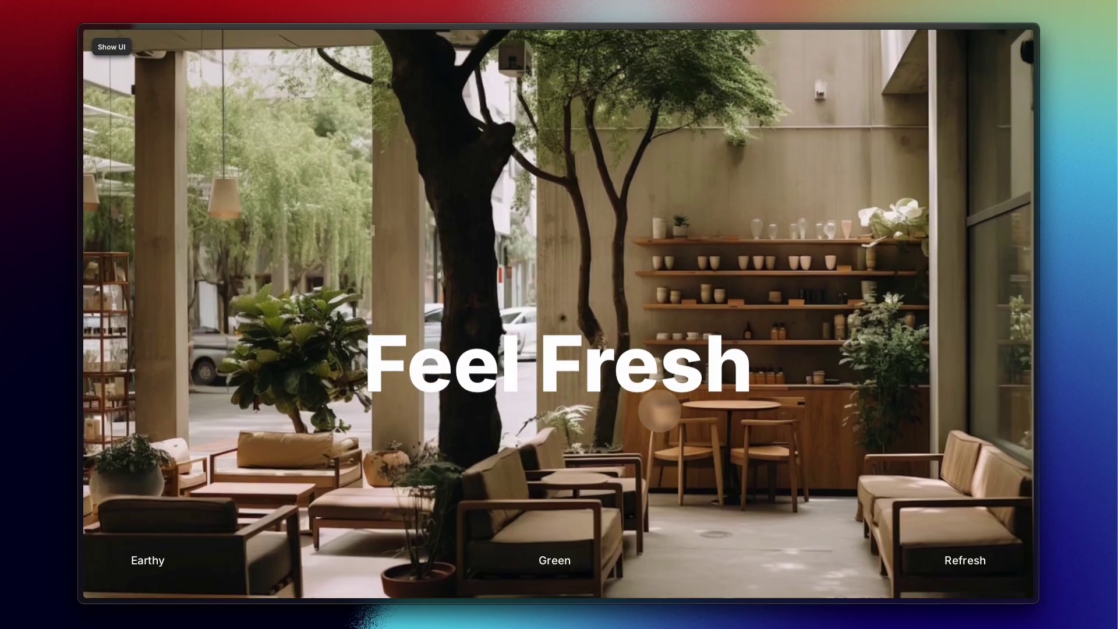
scroll(658, 412, "down", 1)
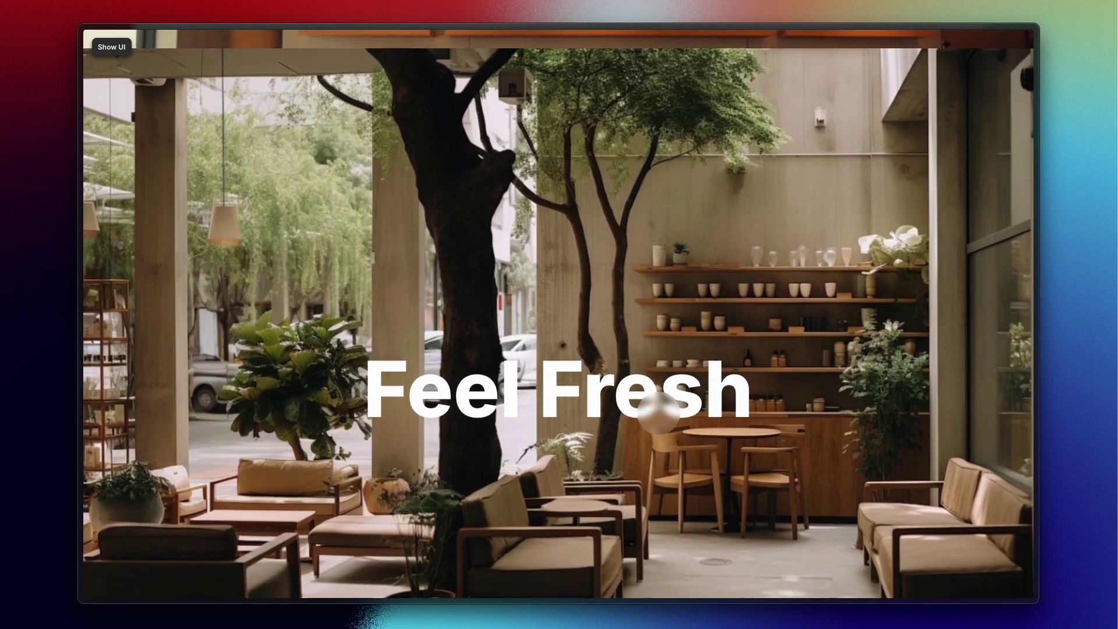
scroll(658, 414, "down", 1)
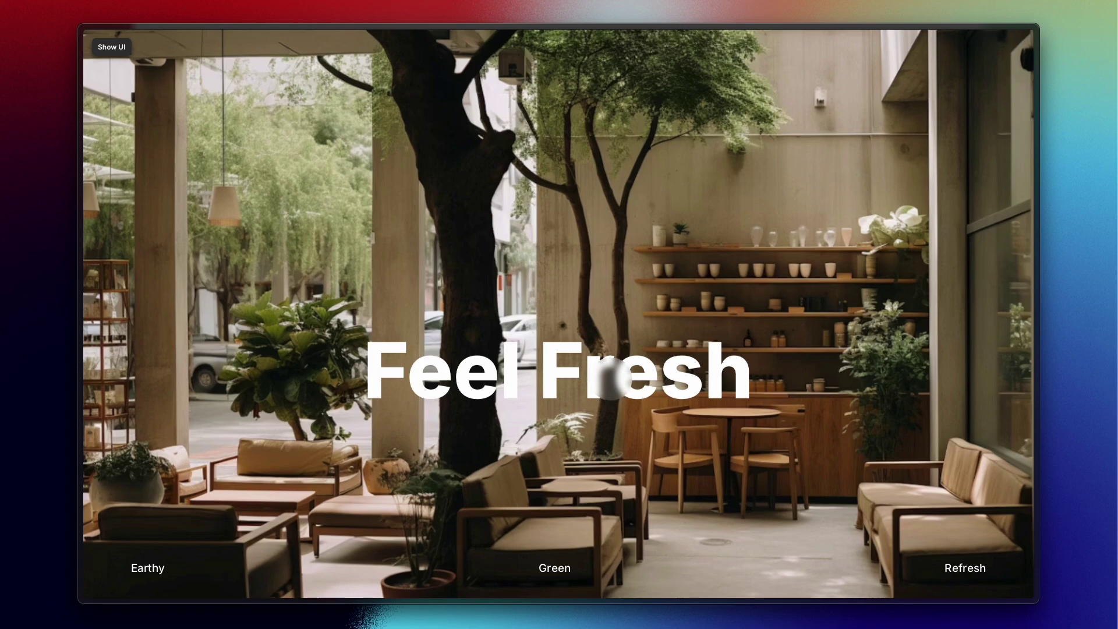
left_click(106, 51)
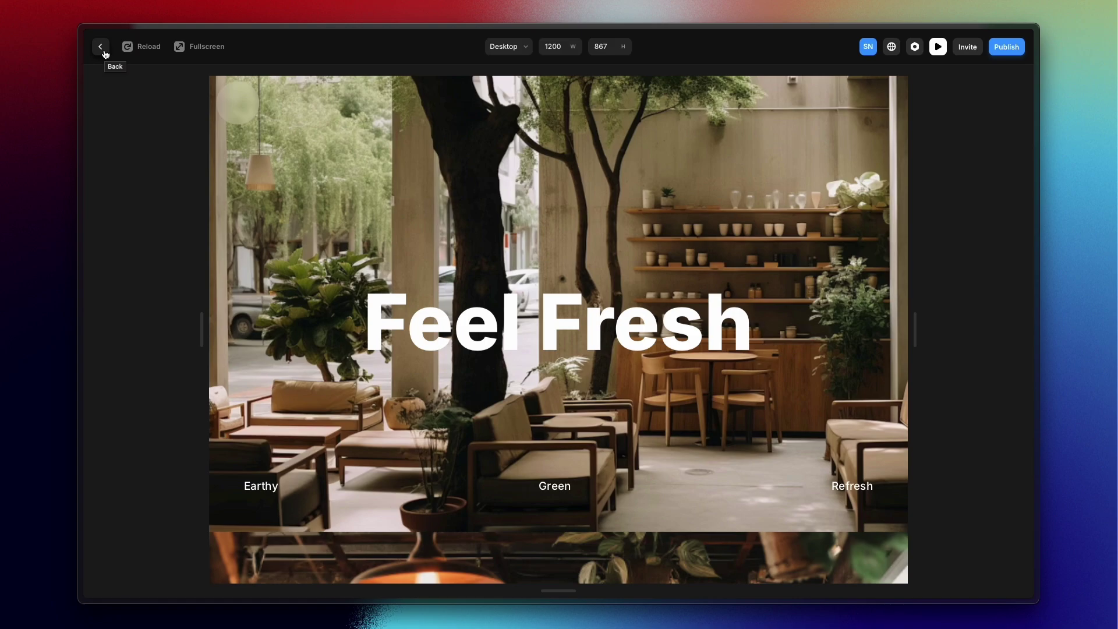
- Close the preview, glance at the Desktop breakpoint list, and select Section3 to show its scroll effects
left_click(106, 55)
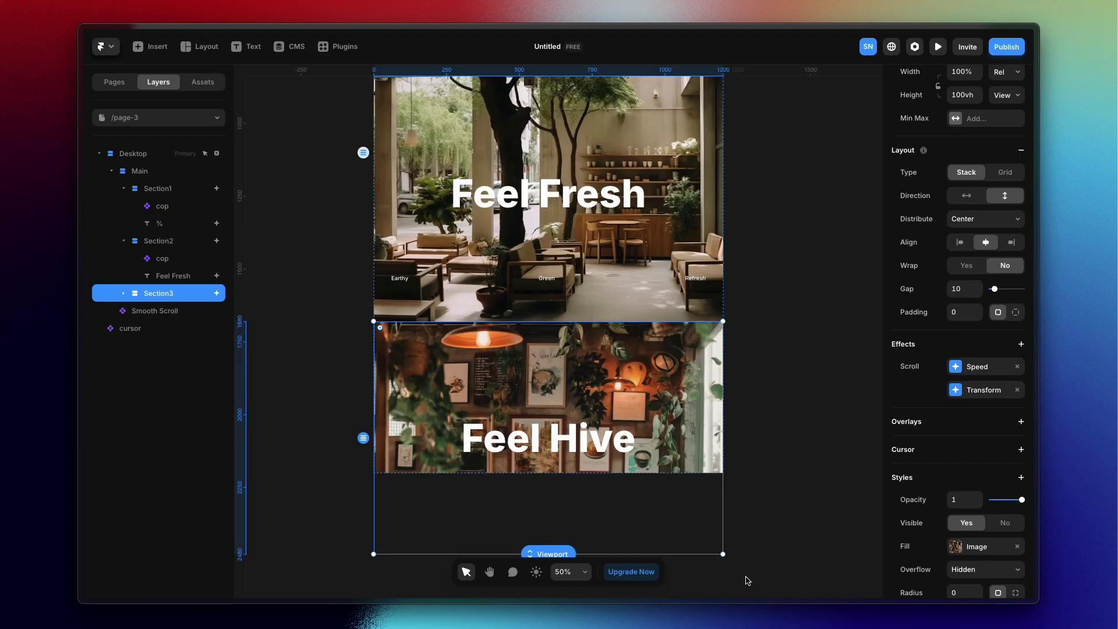
scroll(758, 273, "up", 5)
scroll(920, 326, "up", 3)
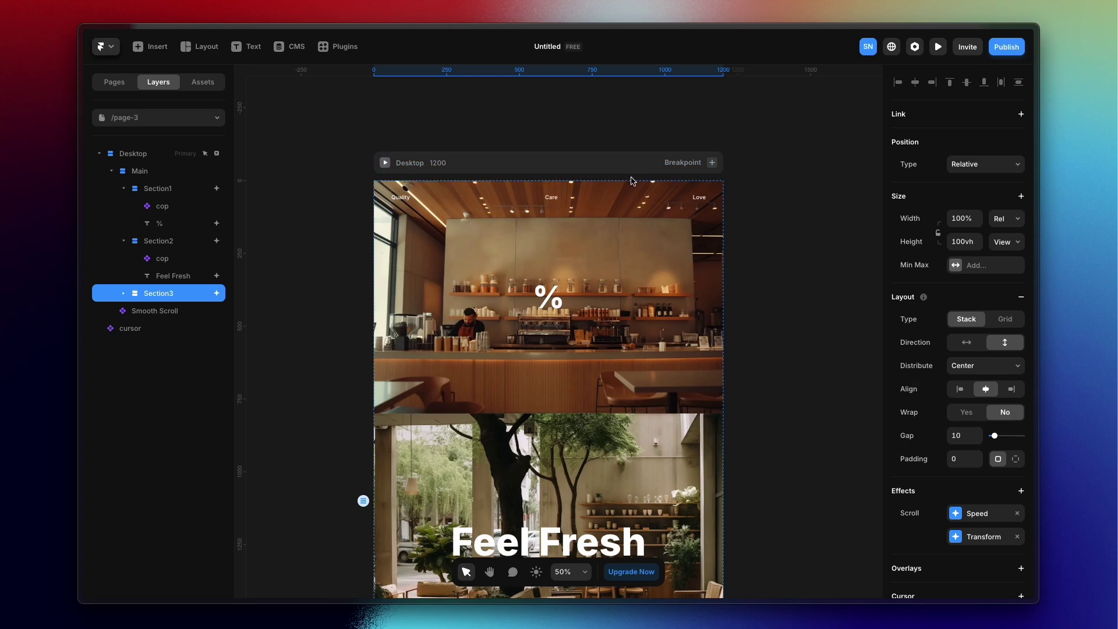
left_click(712, 162)
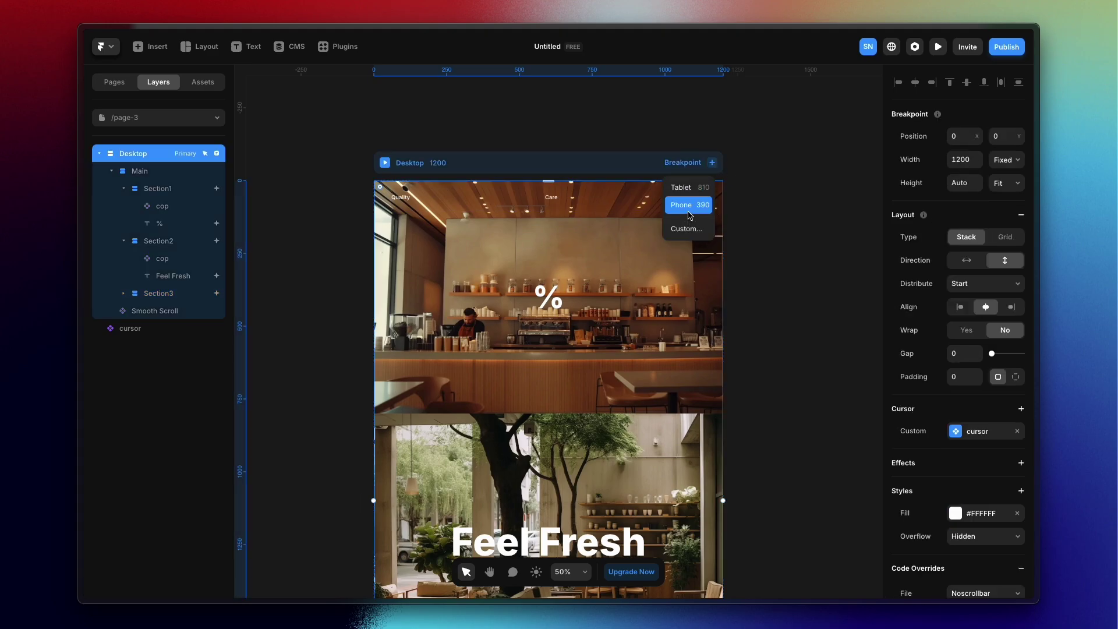
left_click(813, 287)
scroll(757, 448, "down", 5)
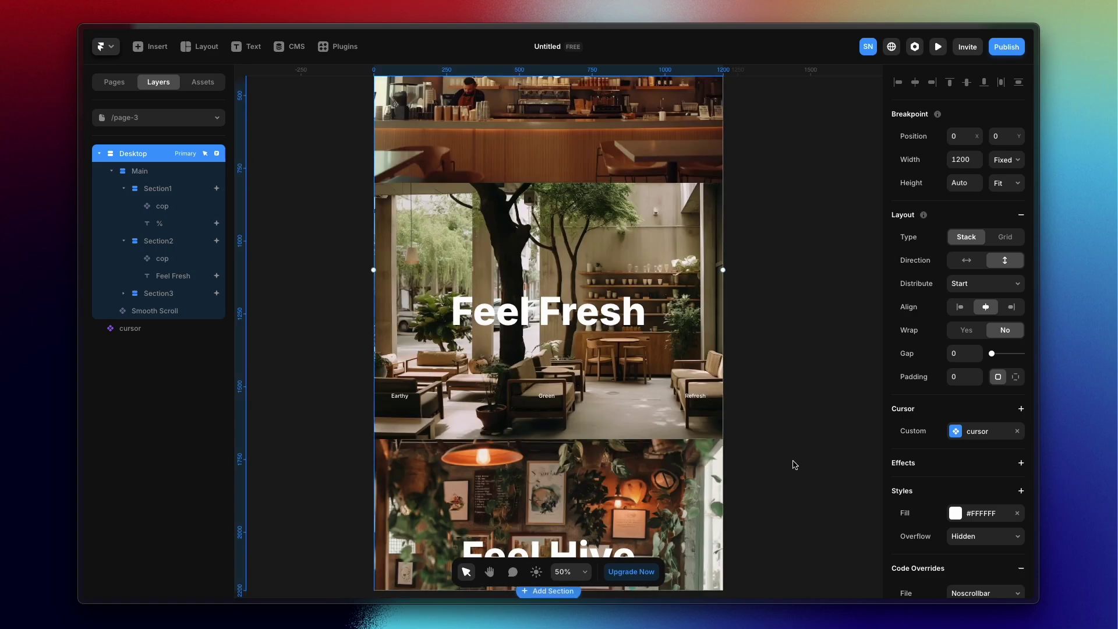
scroll(774, 501, "down", 4)
left_click(634, 307)
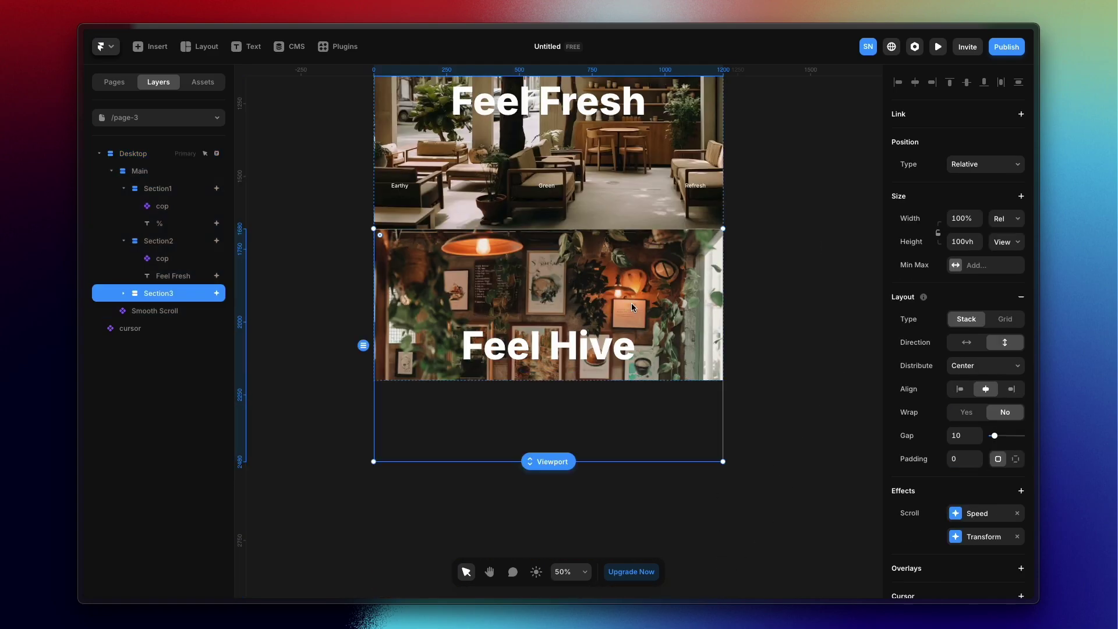
left_click(974, 515)
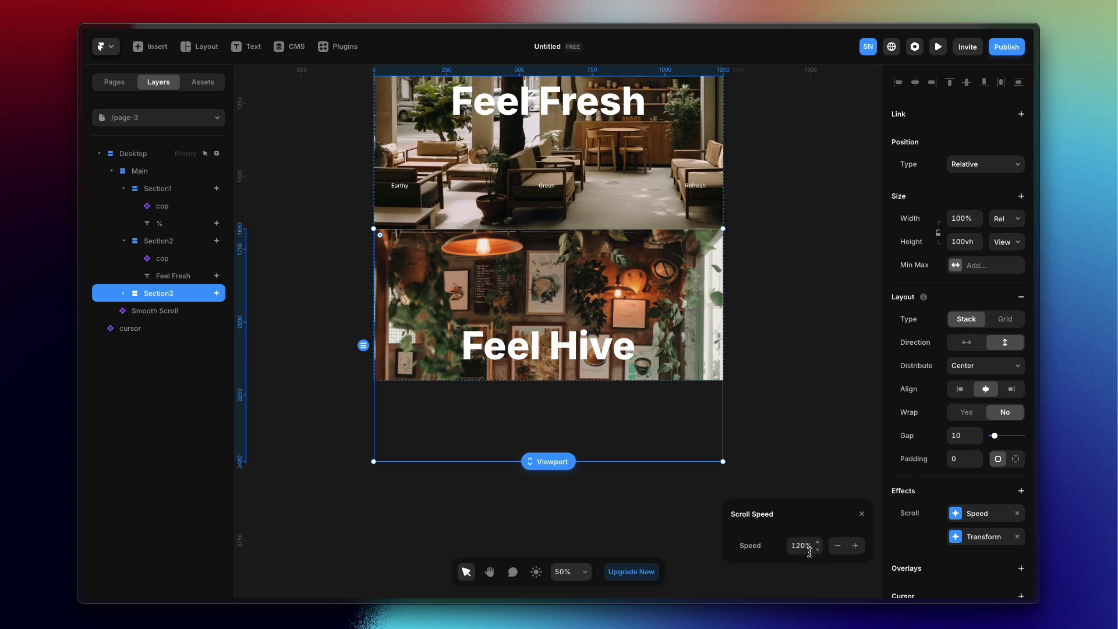
left_click(652, 214)
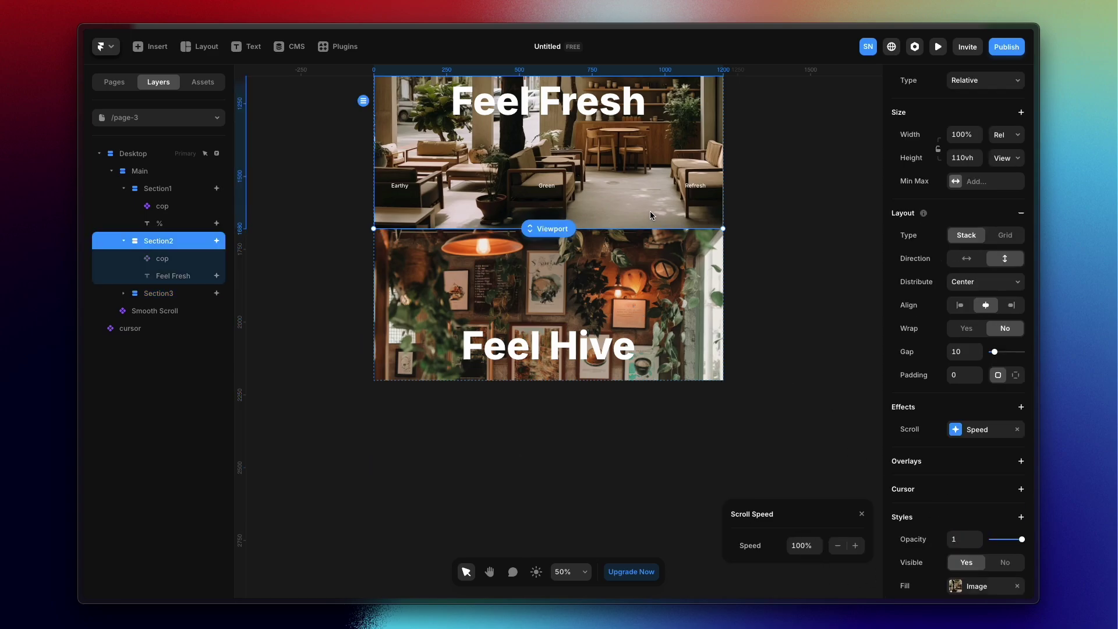
left_click(667, 313)
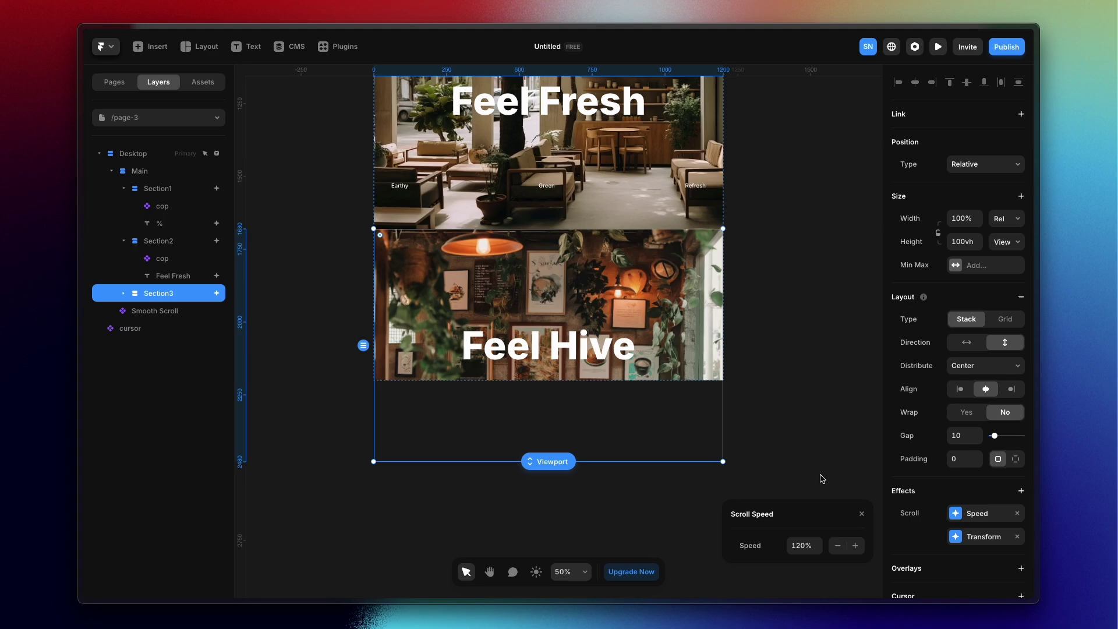
left_click(967, 545)
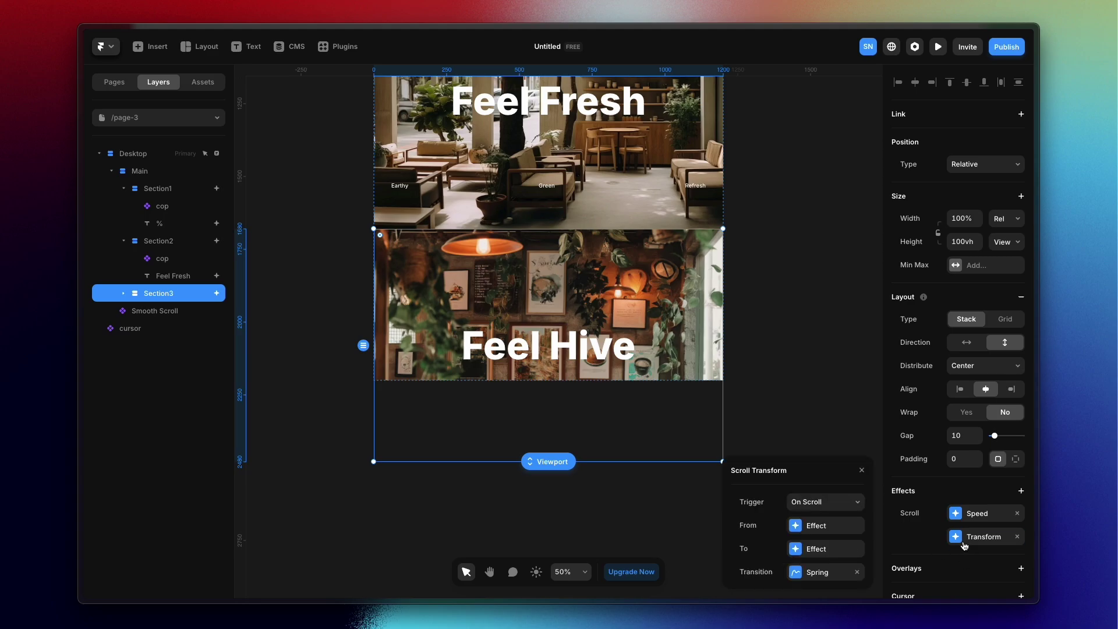
left_click(834, 581)
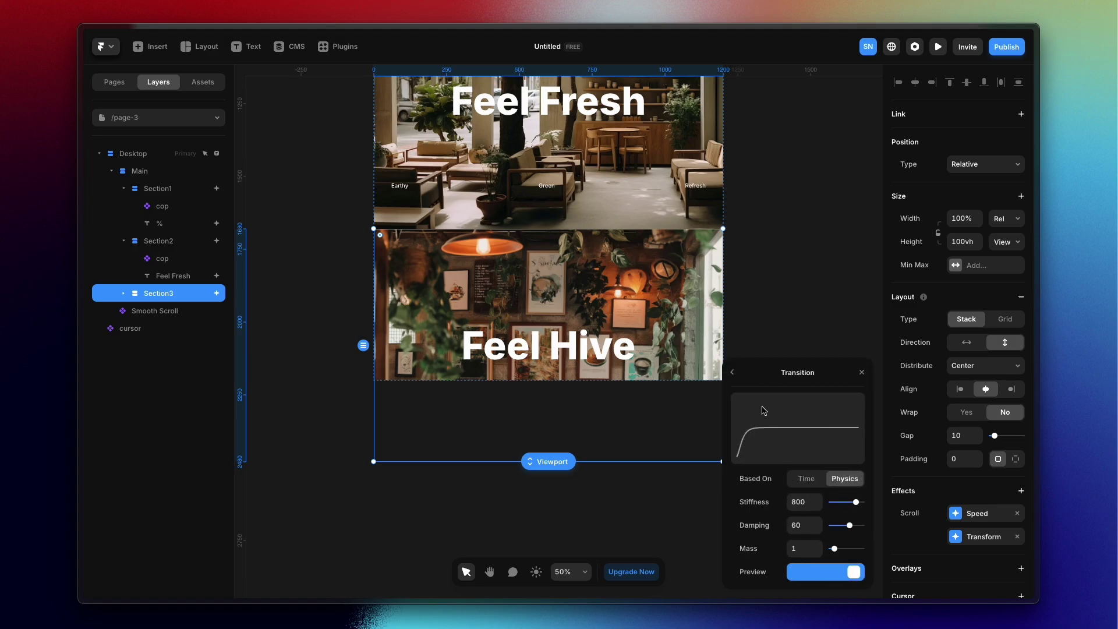
left_click(733, 373)
left_click(822, 427)
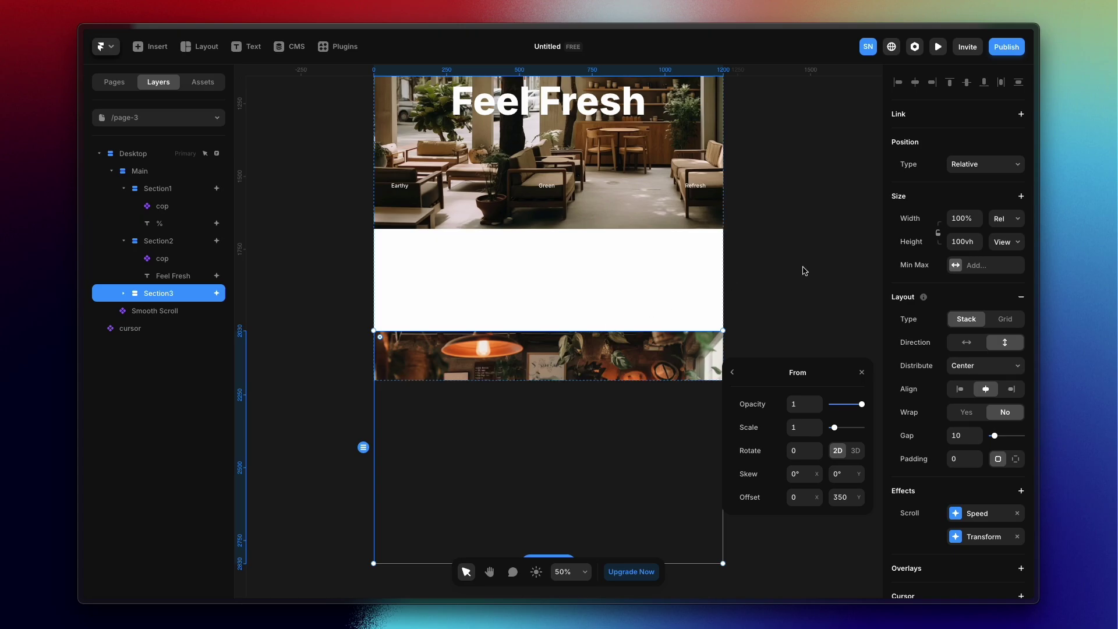
left_click(652, 323)
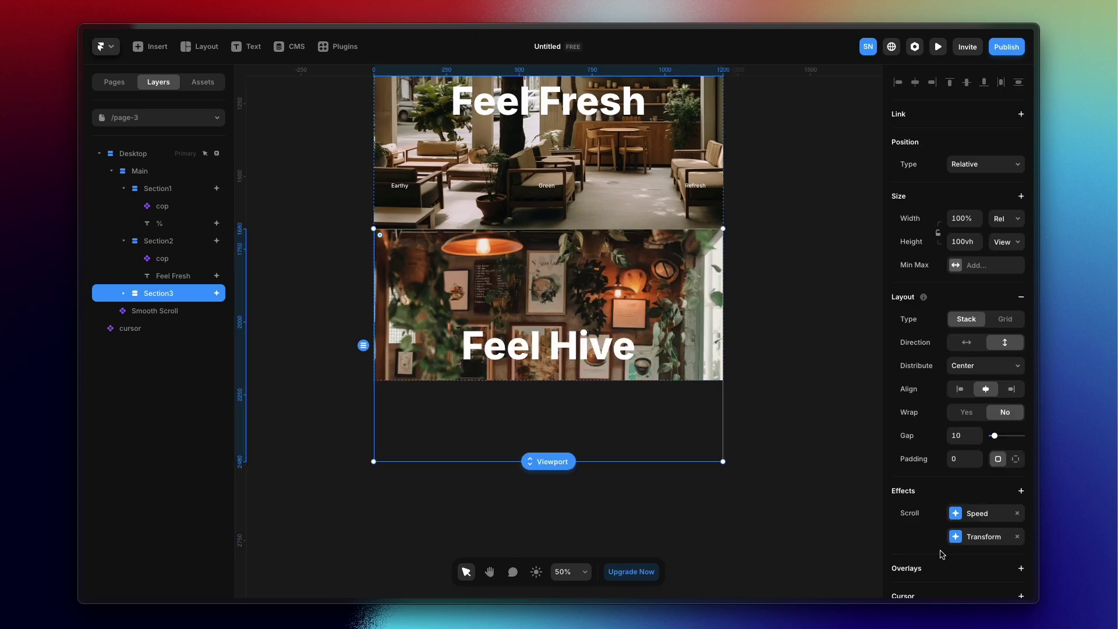
left_click(970, 518)
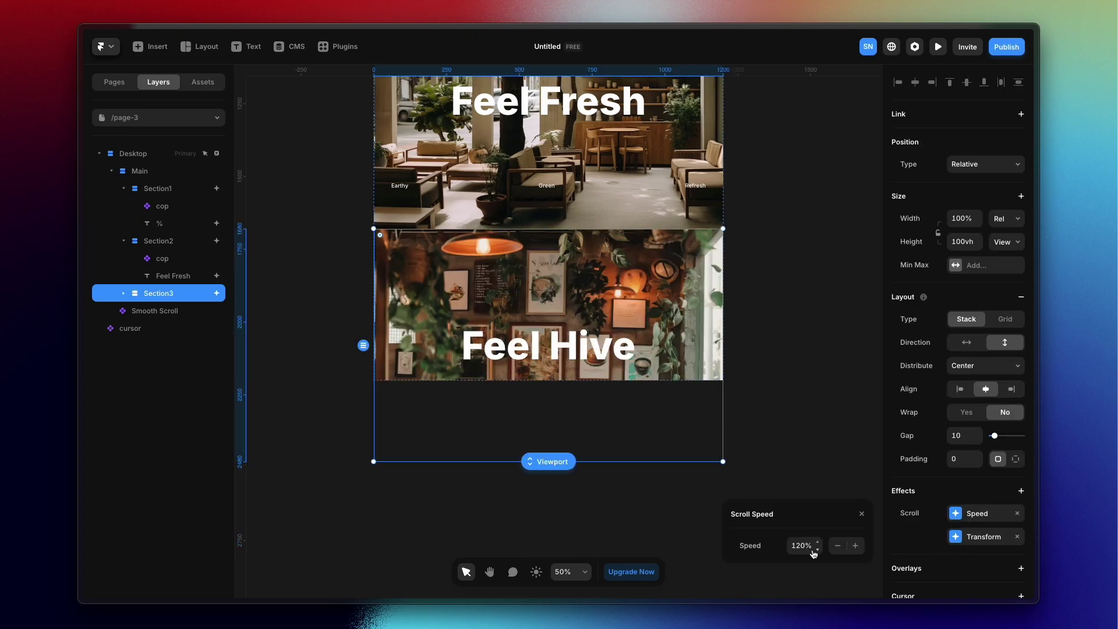
left_click(984, 536)
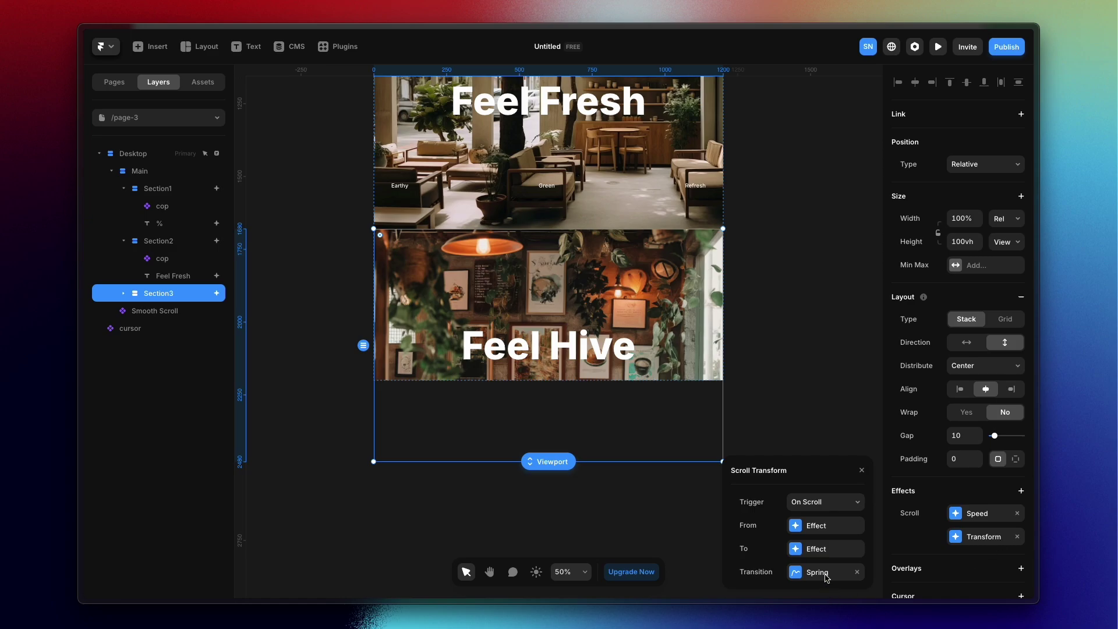
left_click(831, 531)
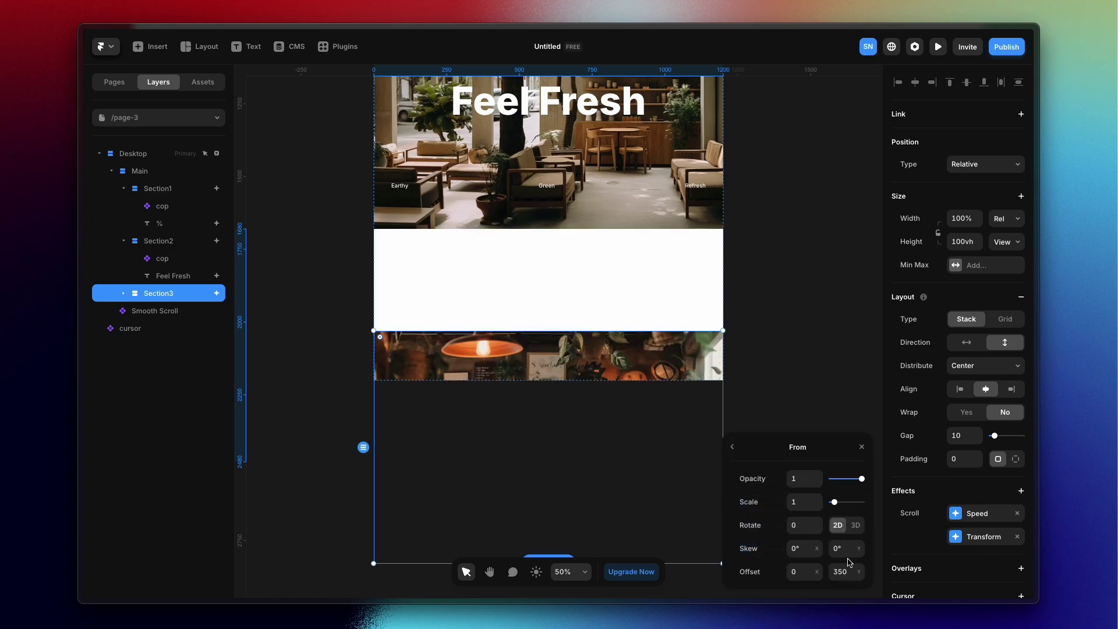
left_click(733, 447)
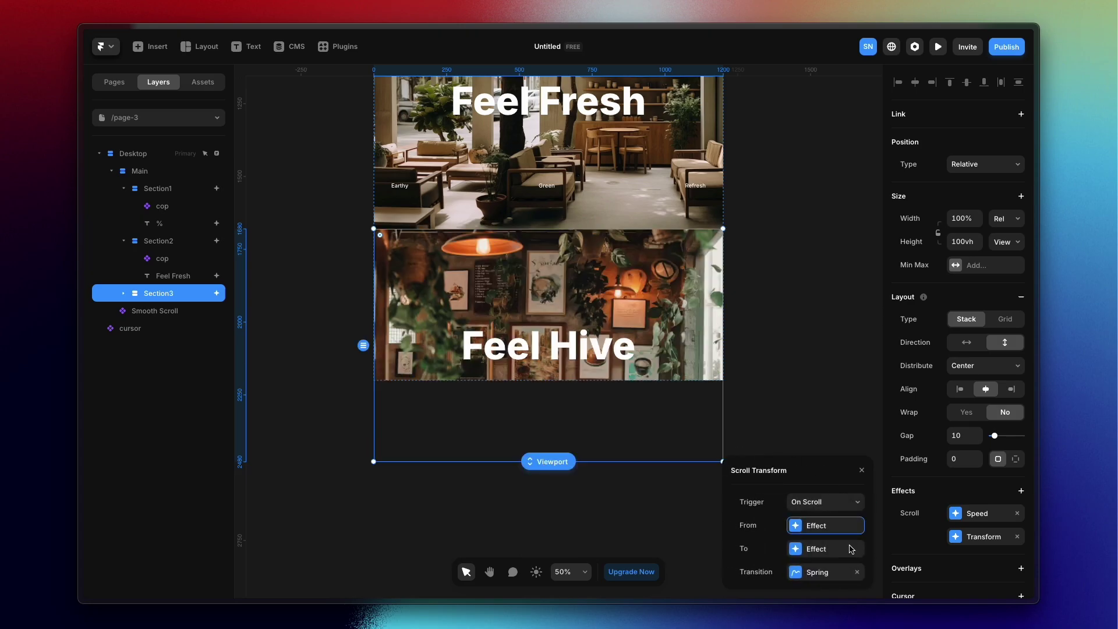
left_click(816, 581)
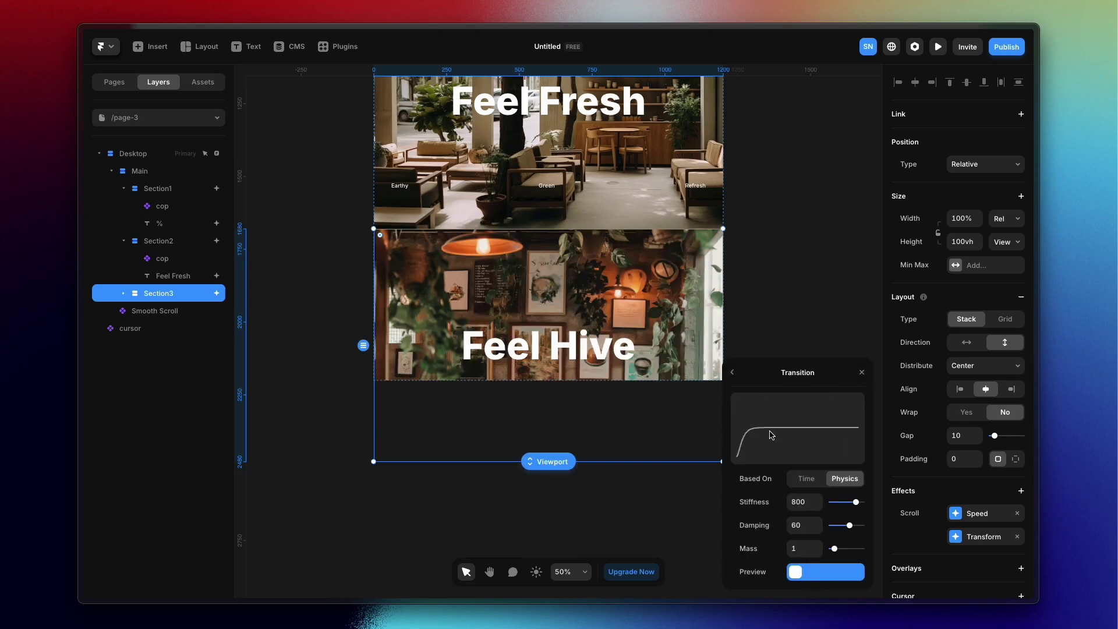
left_click(736, 380)
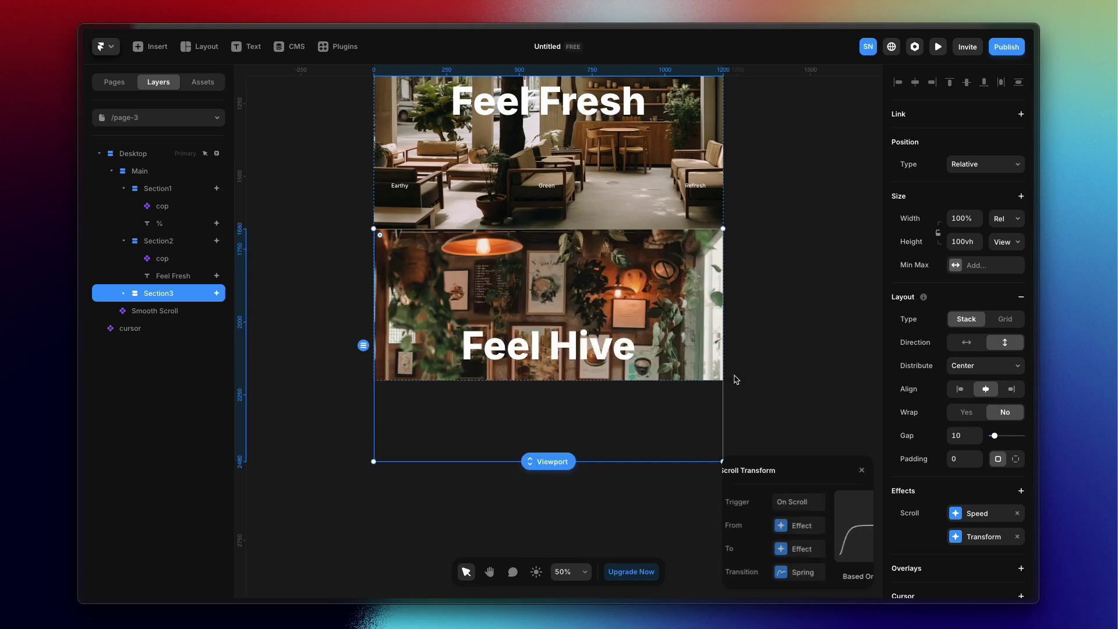
left_click(838, 430)
scroll(755, 275, "up", 5)
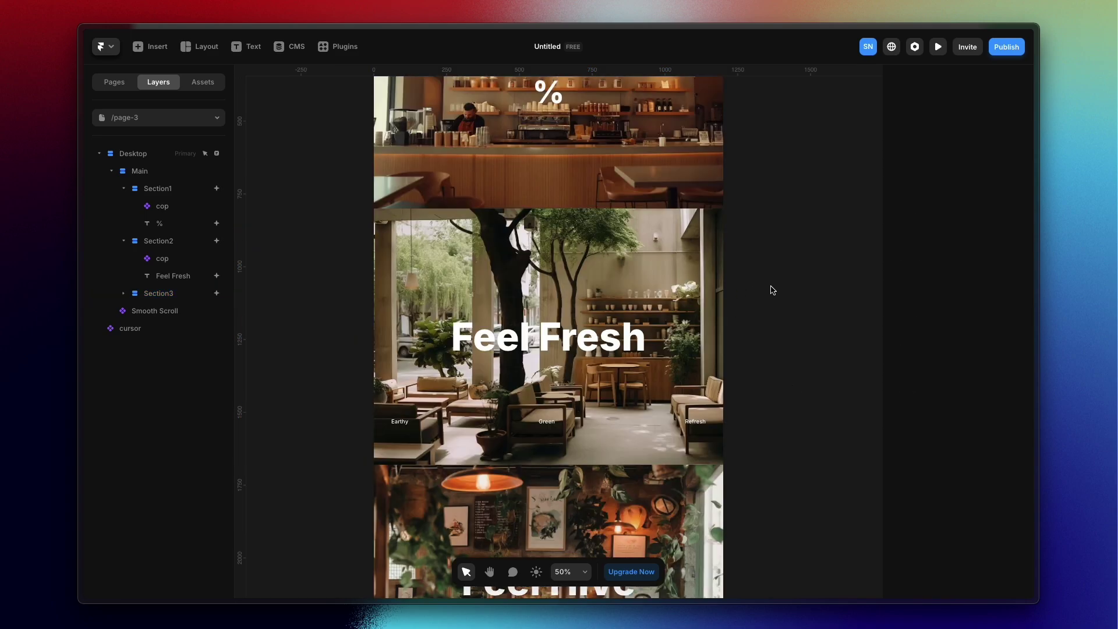
scroll(772, 290, "up", 2)
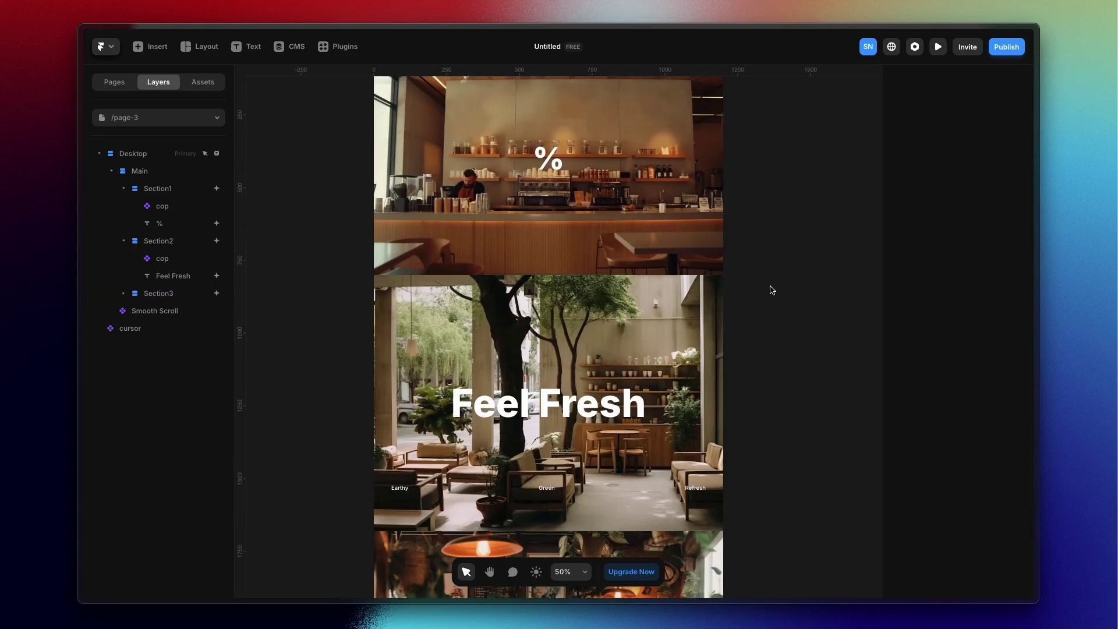
left_click(544, 162)
scroll(757, 242, "up", 1)
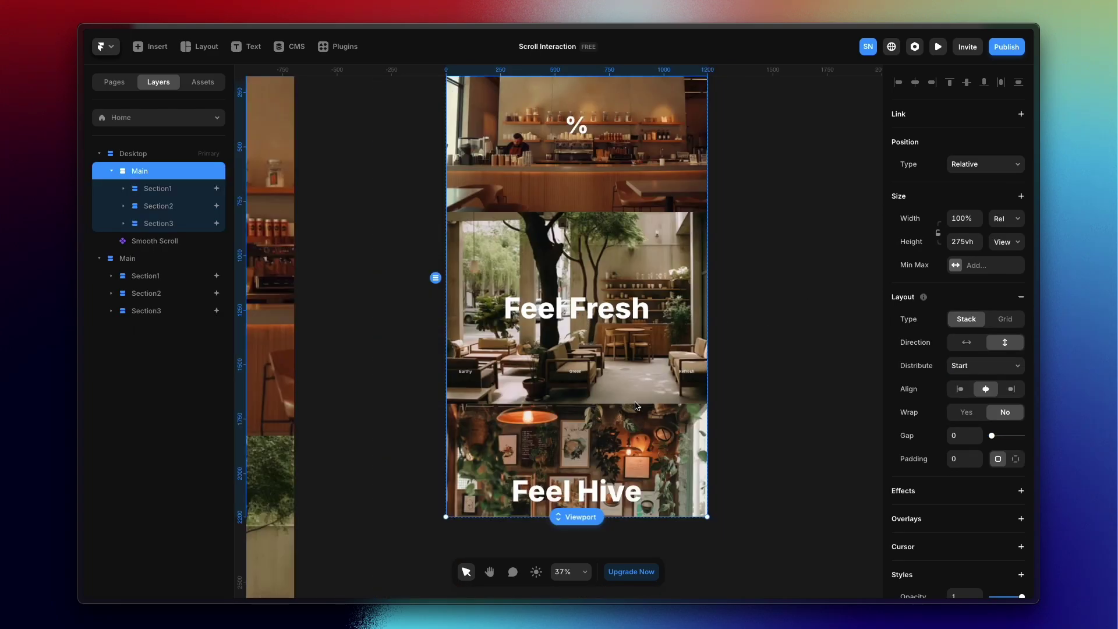
- Click through the Feel Fresh section and the Desktop breakpoint frame on the canvas
scroll(581, 279, "up", 3)
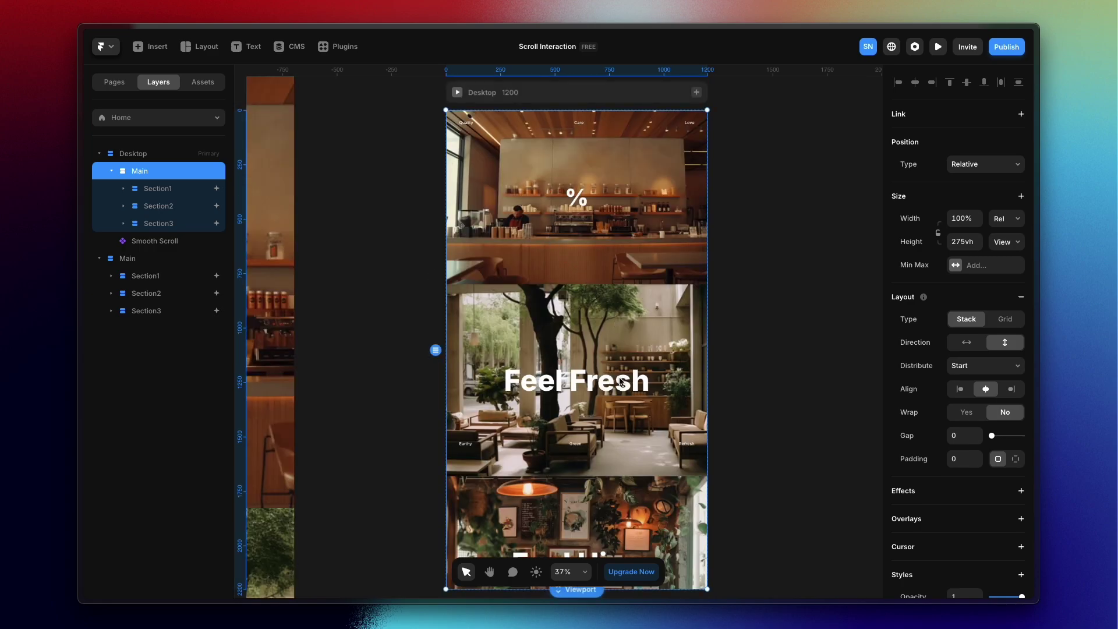
left_click(815, 325)
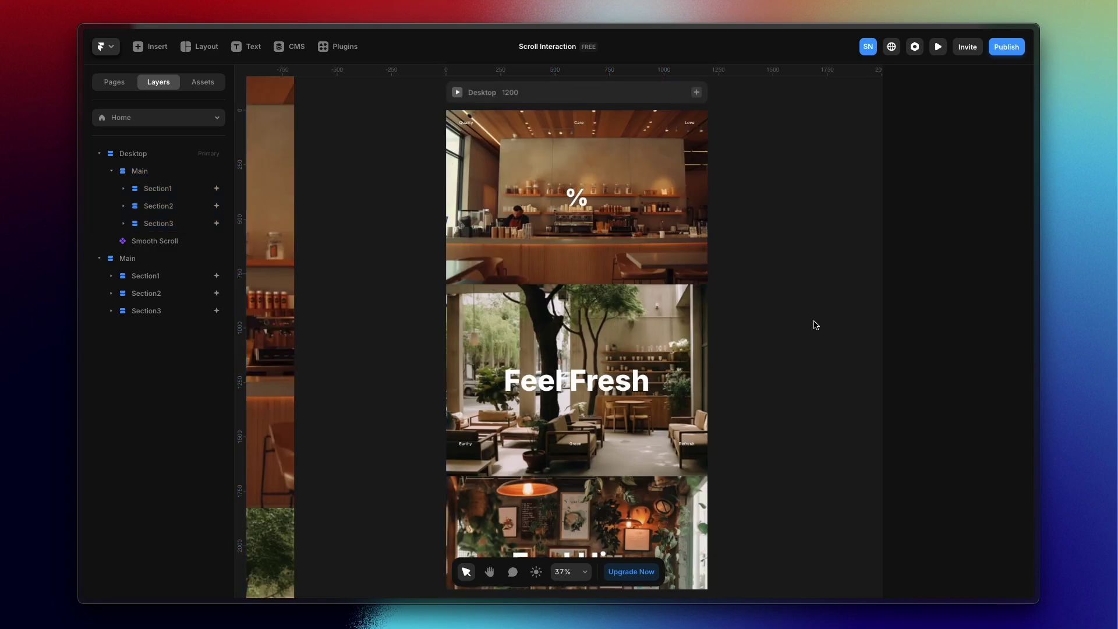
left_click(630, 321)
left_click(505, 93)
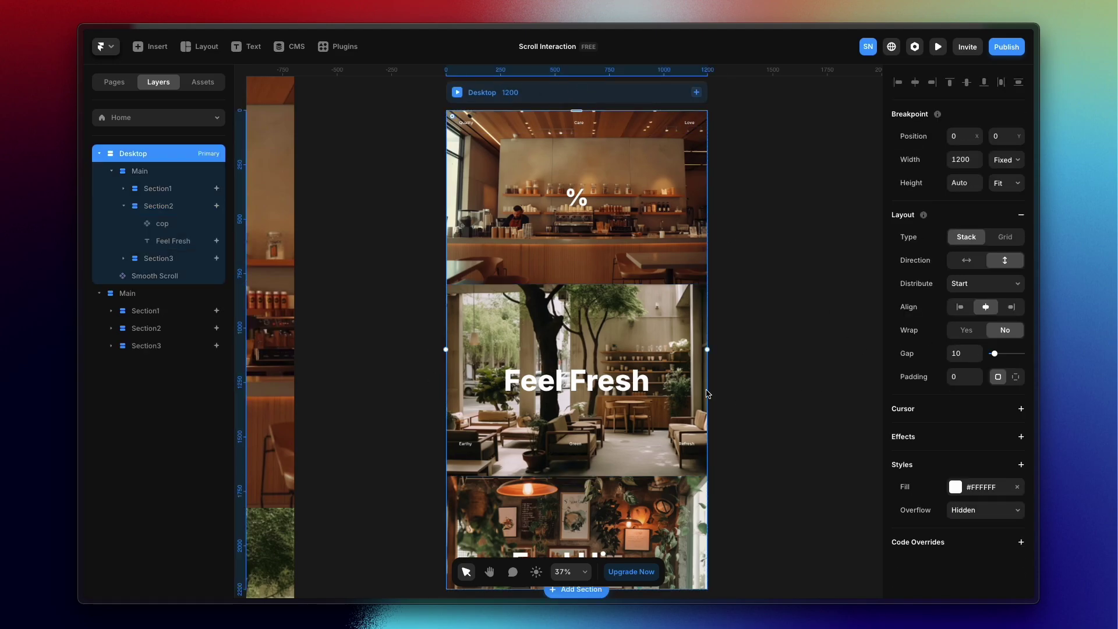
scroll(708, 394, "down", 3)
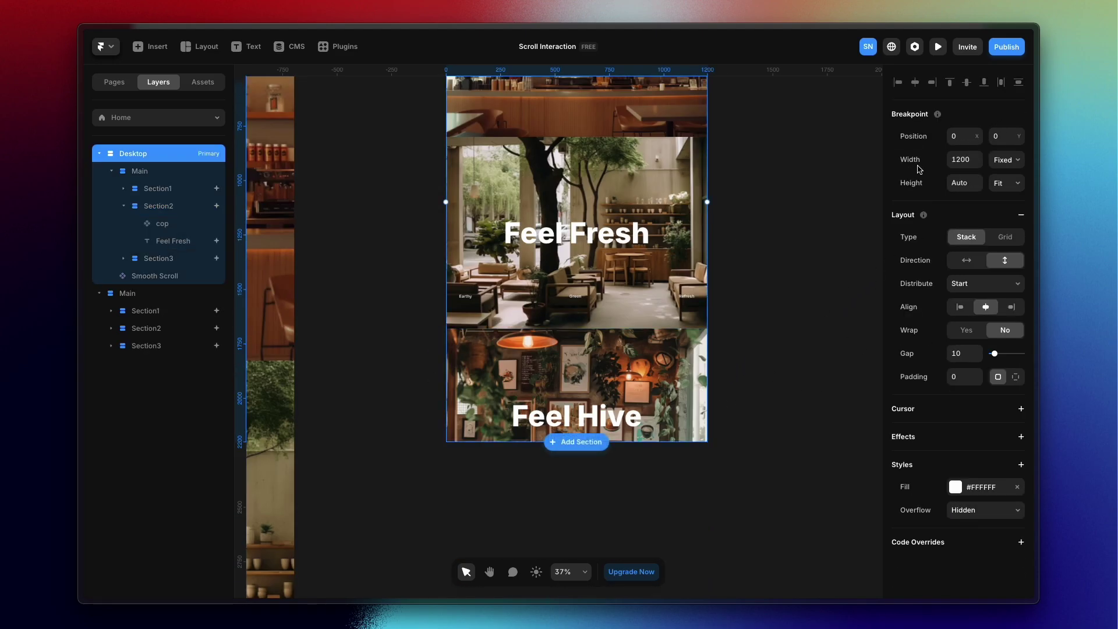
- Set the Main stack's height to 300vh and open the live preview
left_click(152, 173)
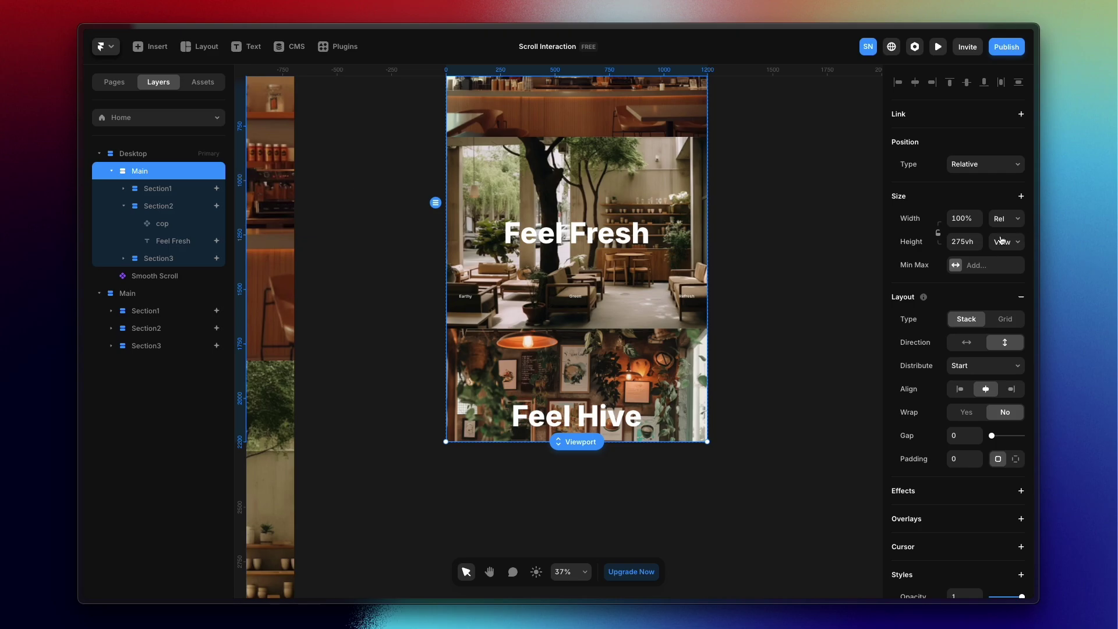
left_click(970, 243)
type("300vh")
key("Return")
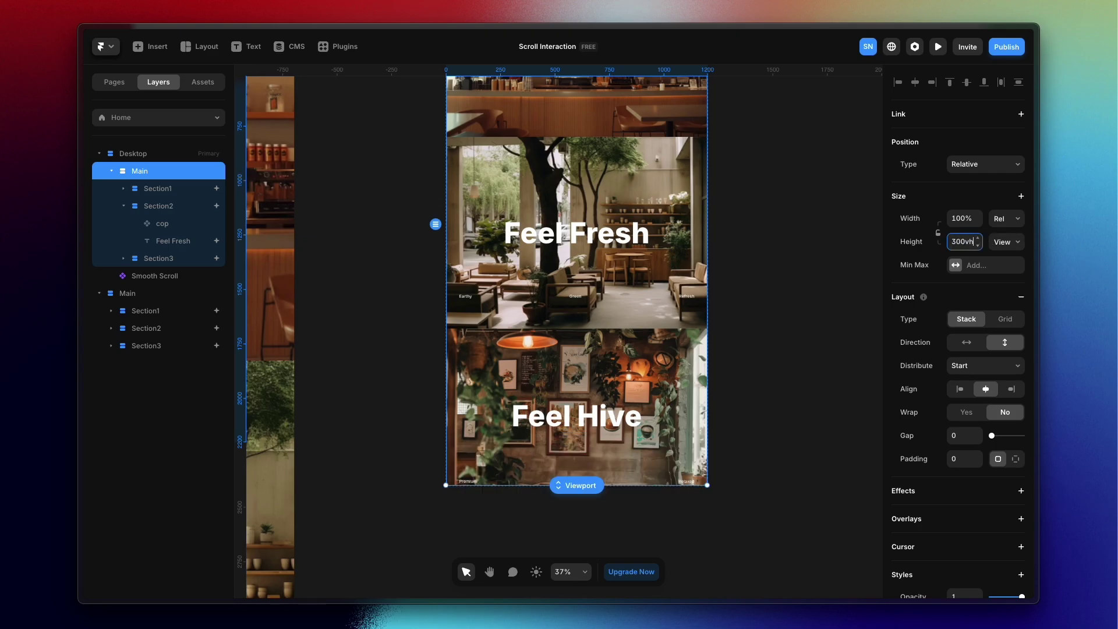
left_click(938, 47)
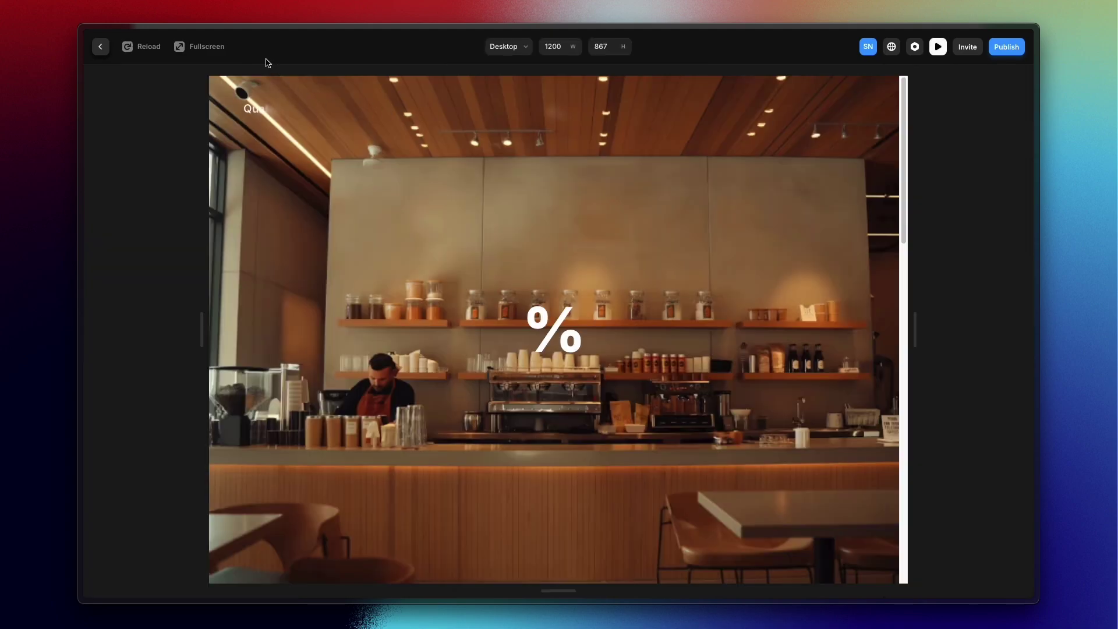
- Scroll the uncluttered preview down to the Feel Hive section, then exit back to the editor
left_click(207, 50)
scroll(927, 518, "down", 10)
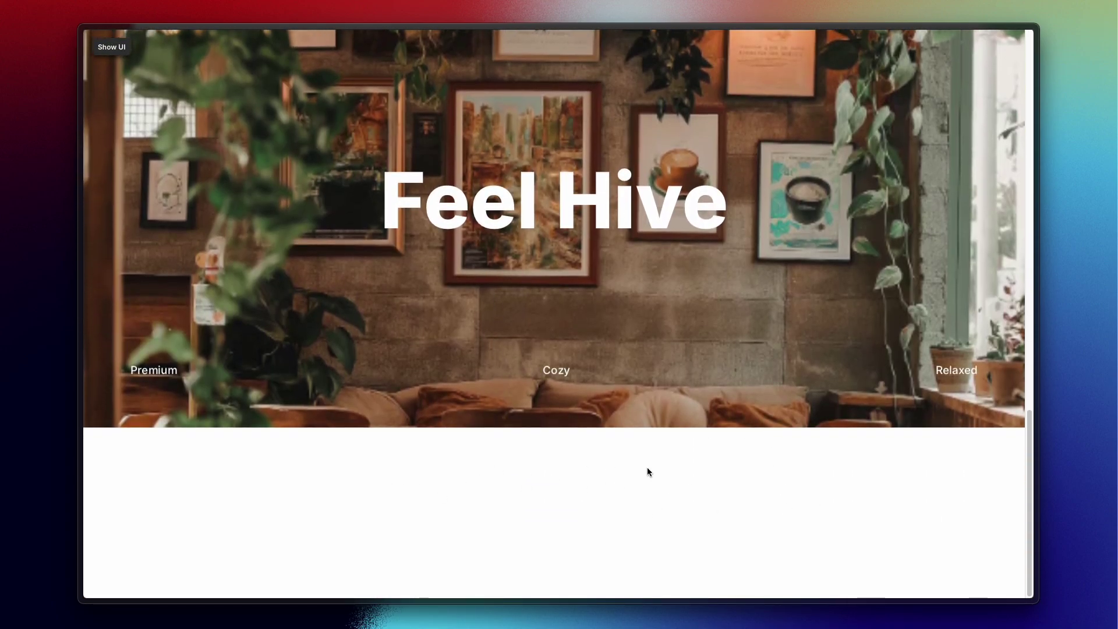
left_click(105, 53)
left_click(100, 44)
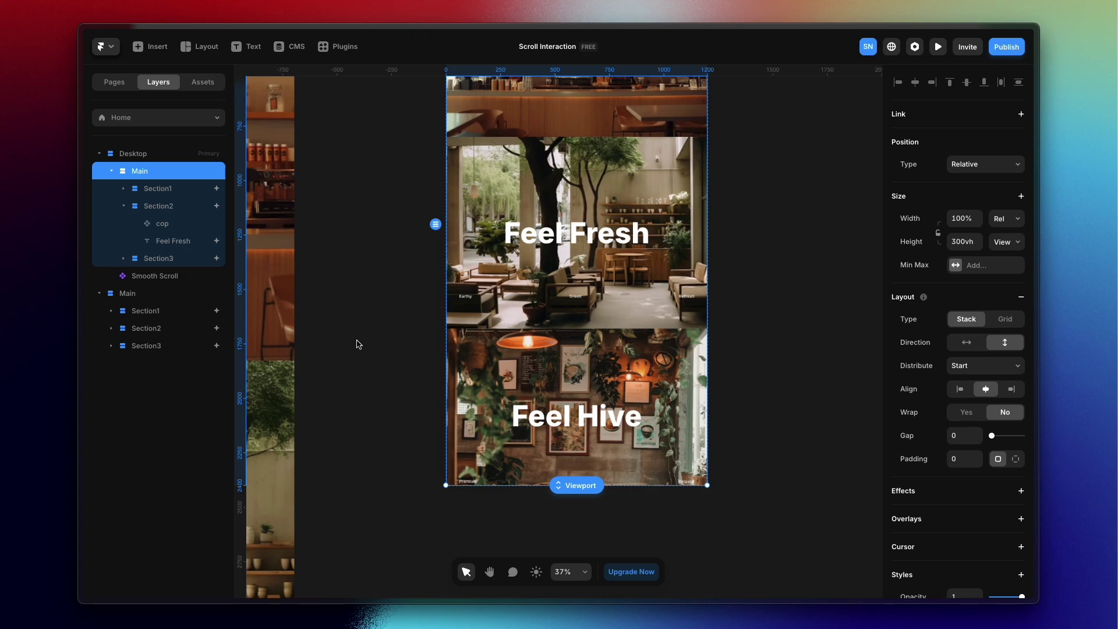
- Change the Main stack's height to 275vh
left_click(964, 241)
type("275vh")
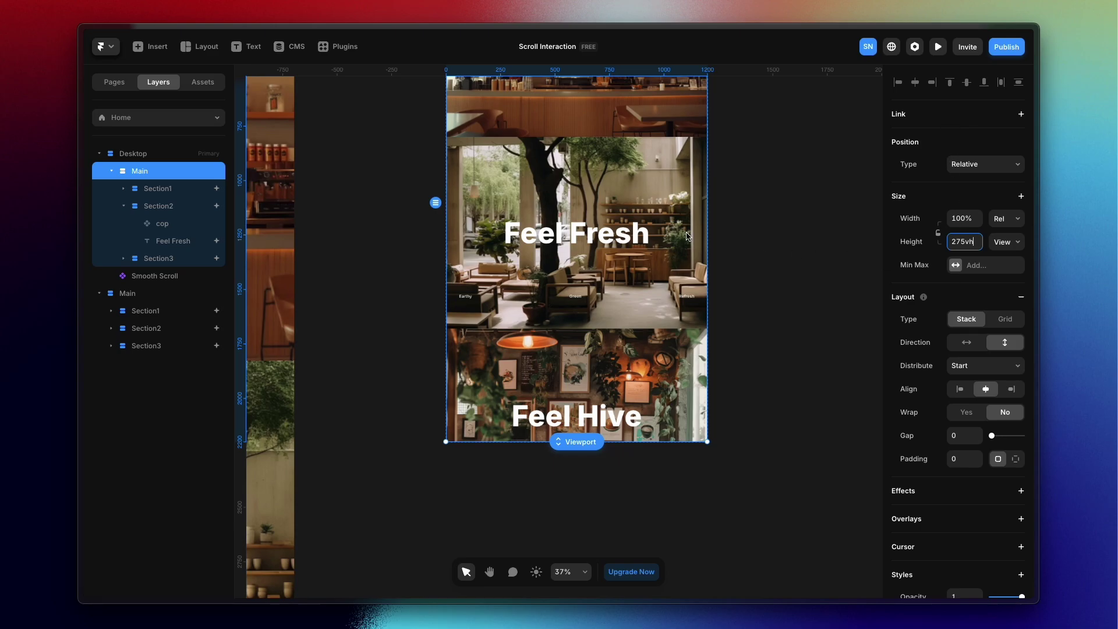
scroll(688, 239, "up", 5)
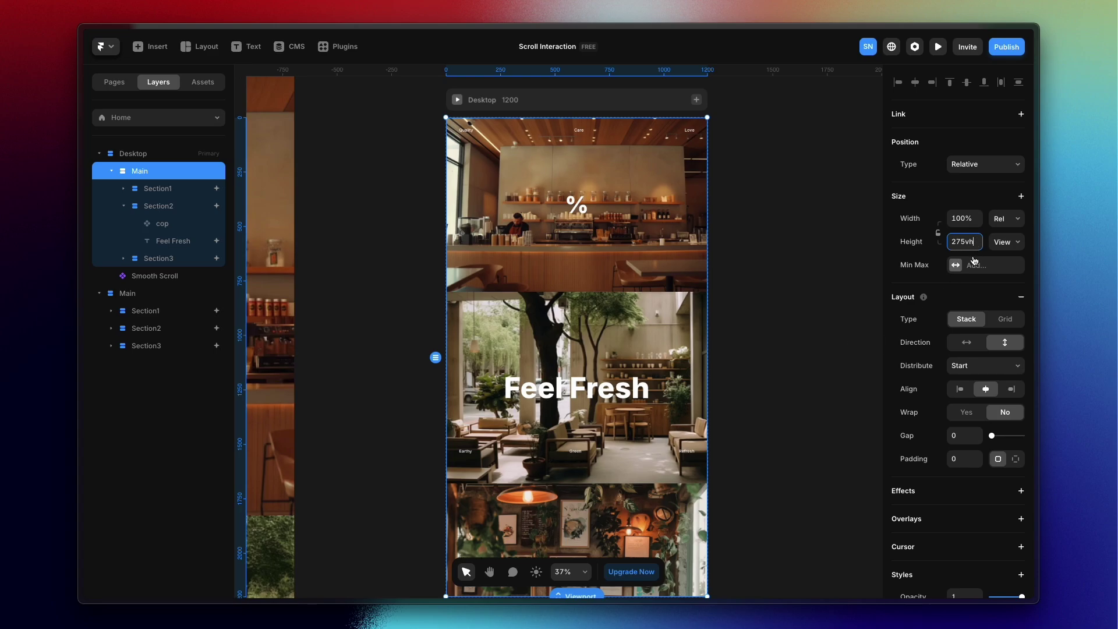
left_click(458, 99)
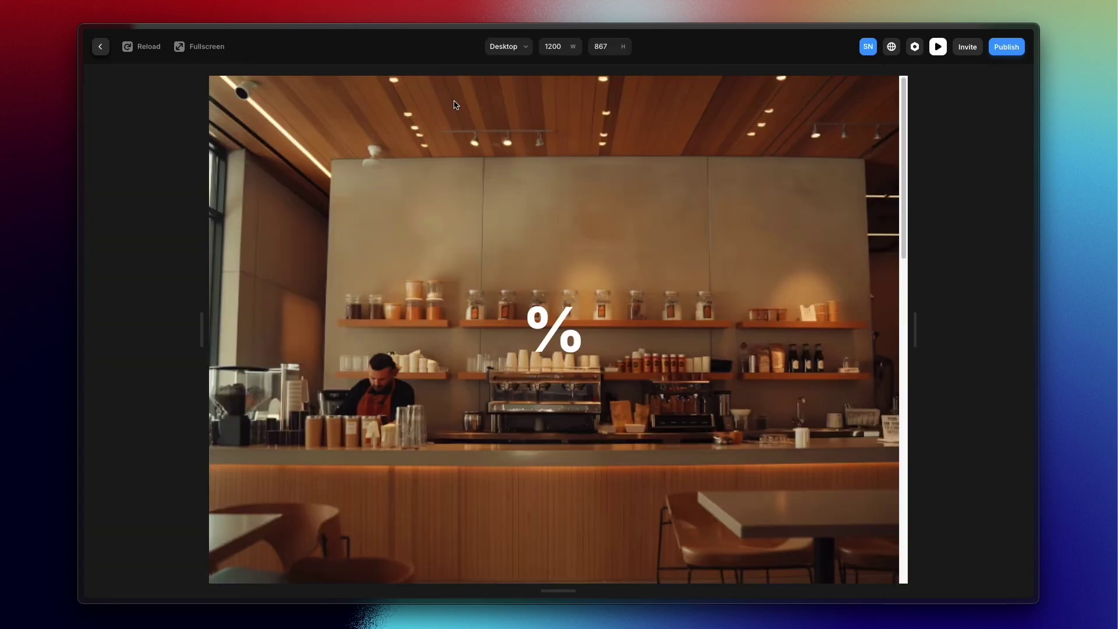
left_click(100, 47)
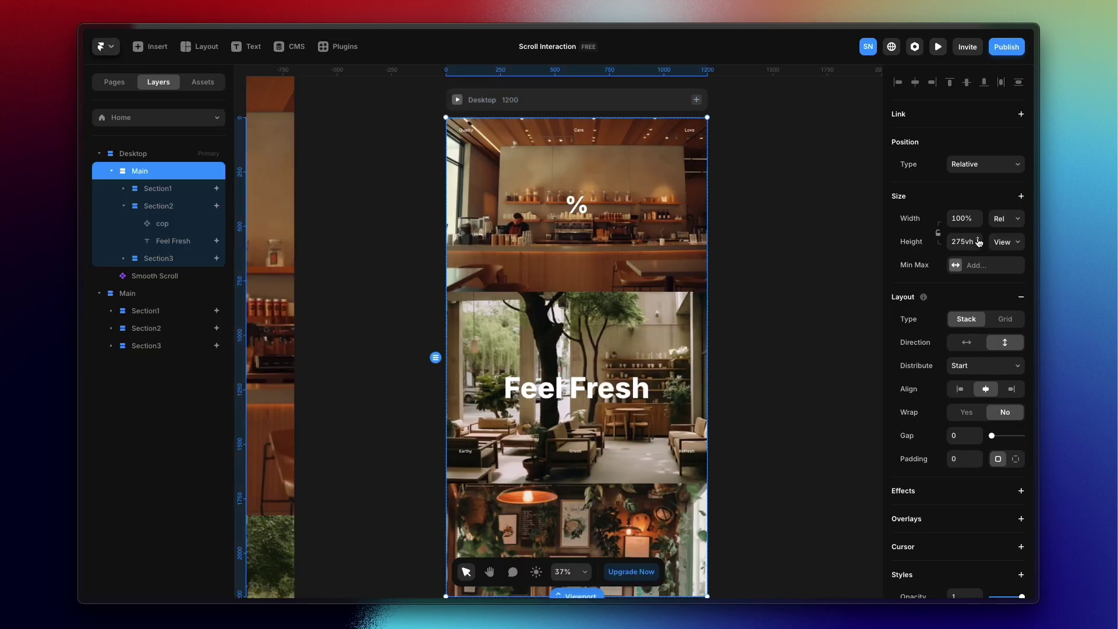
left_click(457, 99)
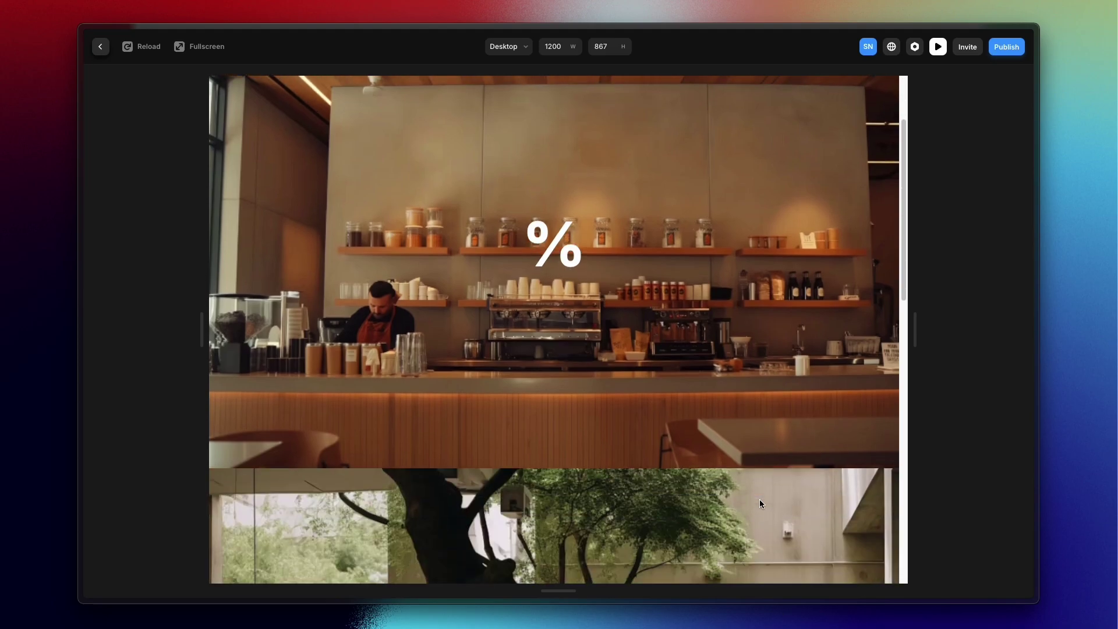
scroll(759, 504, "down", 10)
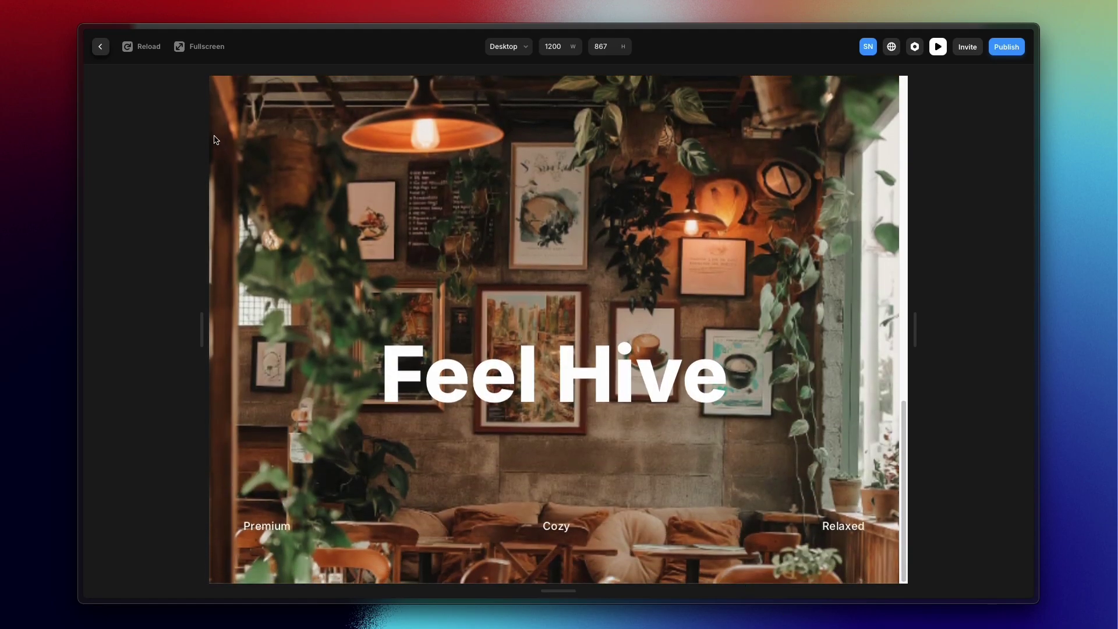
left_click(101, 46)
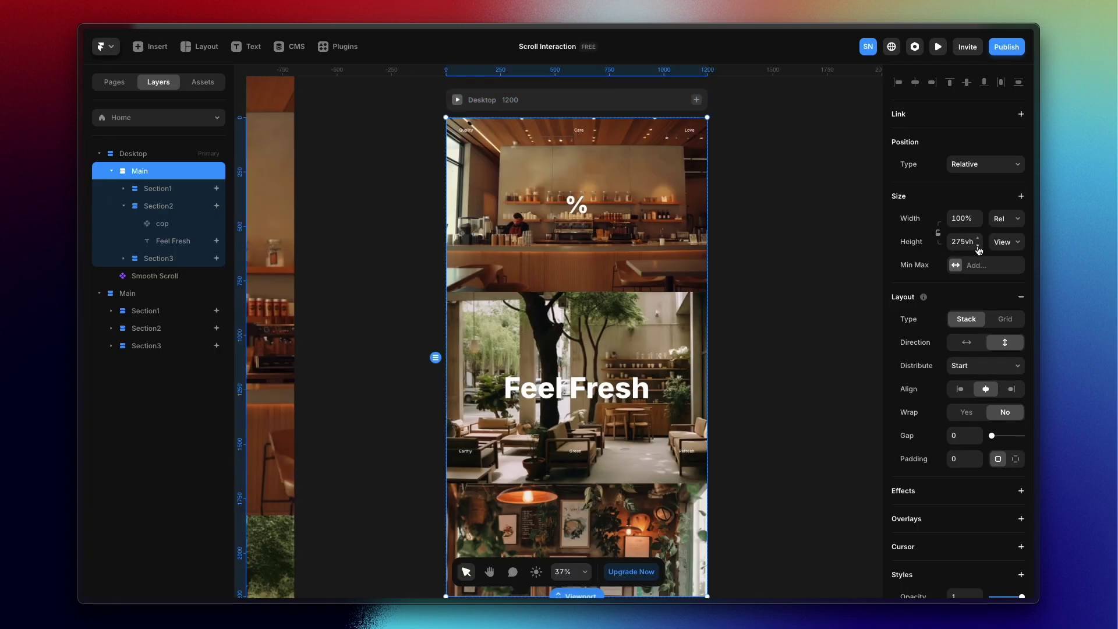
left_click_drag(979, 250, 981, 241)
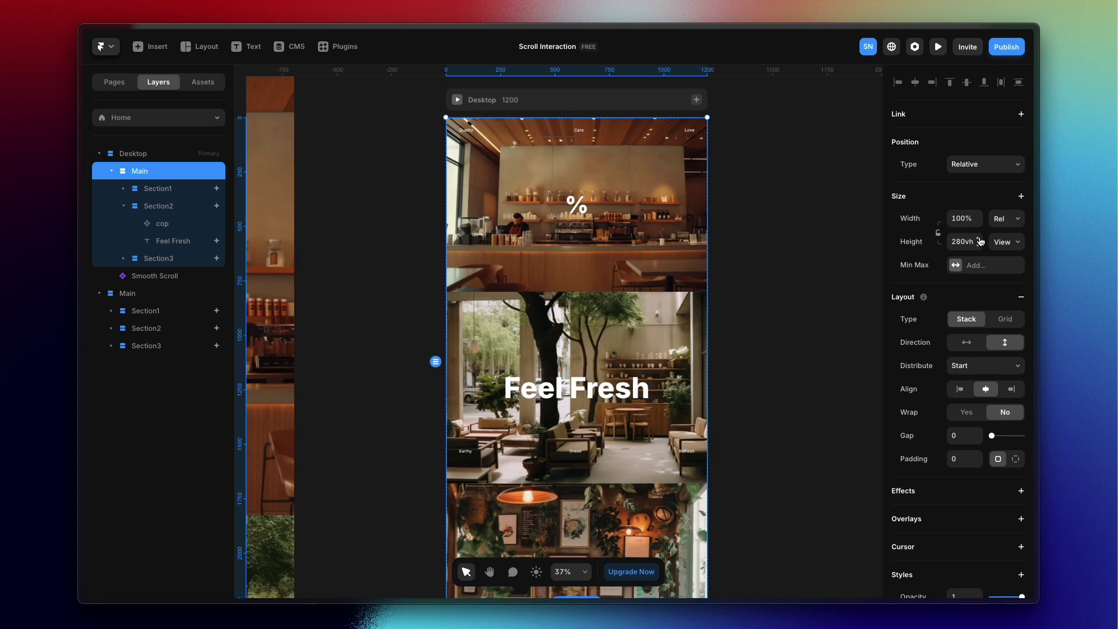
left_click(938, 47)
scroll(645, 502, "down", 8)
scroll(645, 501, "down", 5)
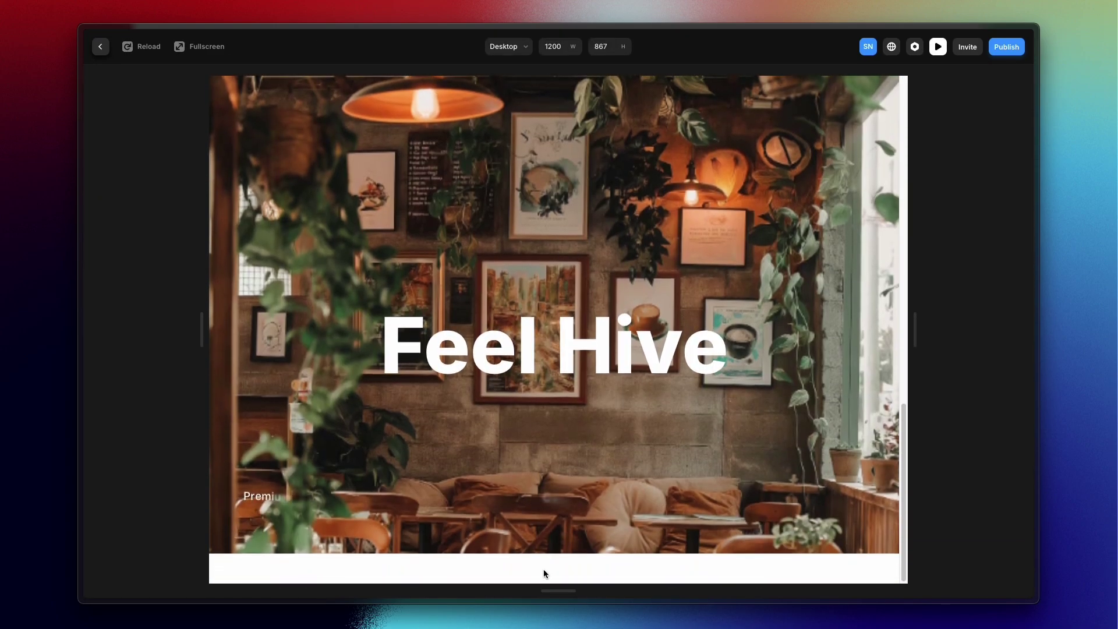
left_click(101, 46)
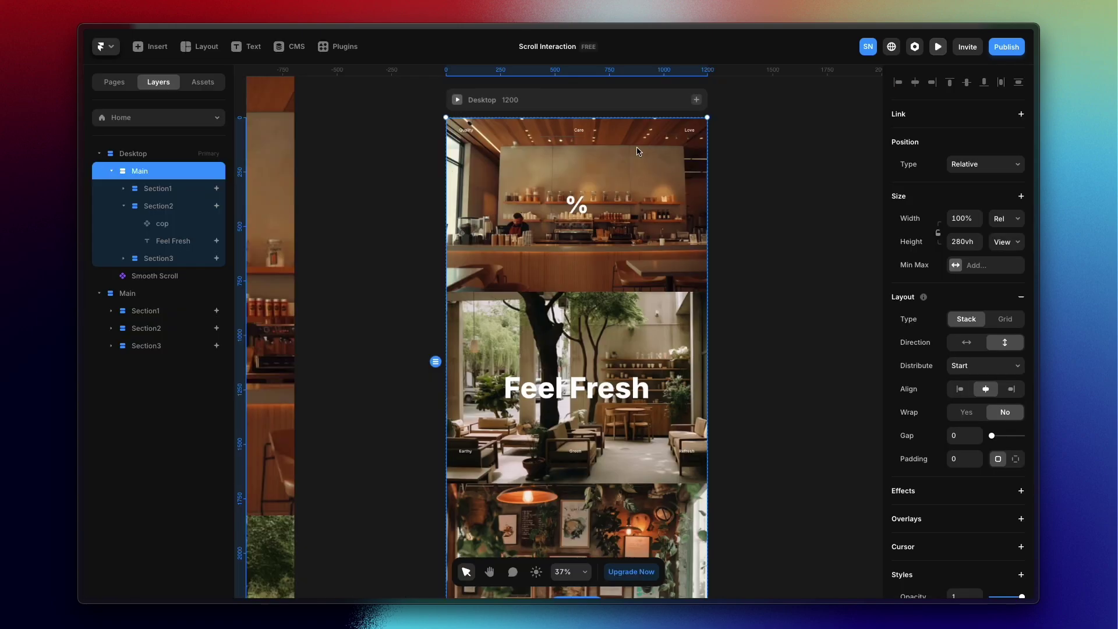
left_click(979, 246)
left_click(979, 246)
left_click(980, 246)
left_click(980, 246)
left_click(979, 247)
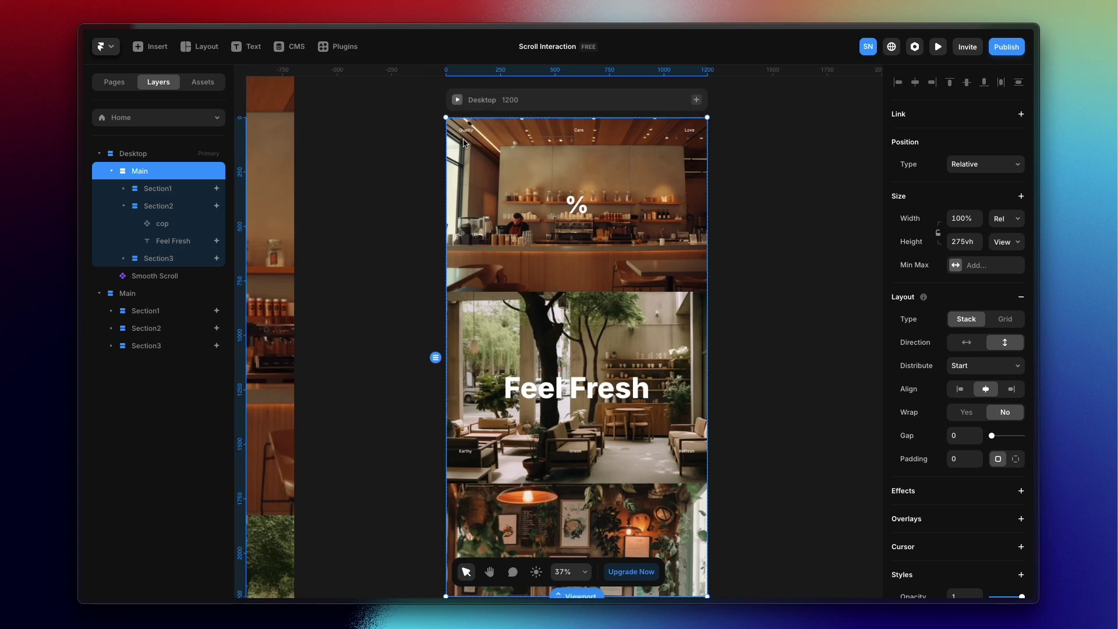
left_click(457, 100)
scroll(561, 374, "down", 10)
scroll(561, 373, "down", 3)
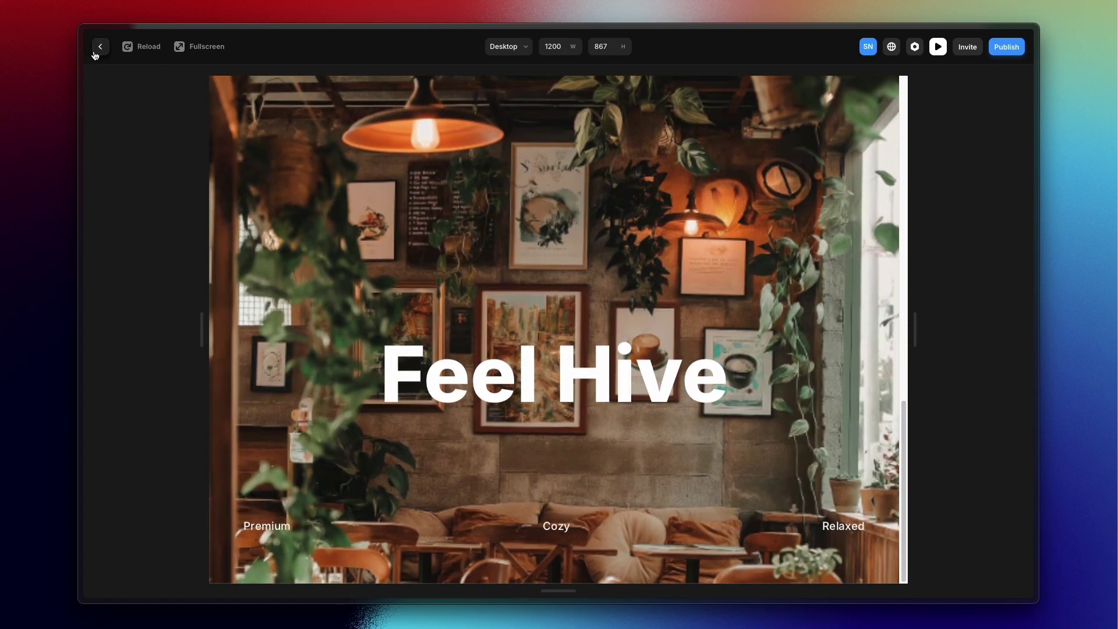
left_click(100, 46)
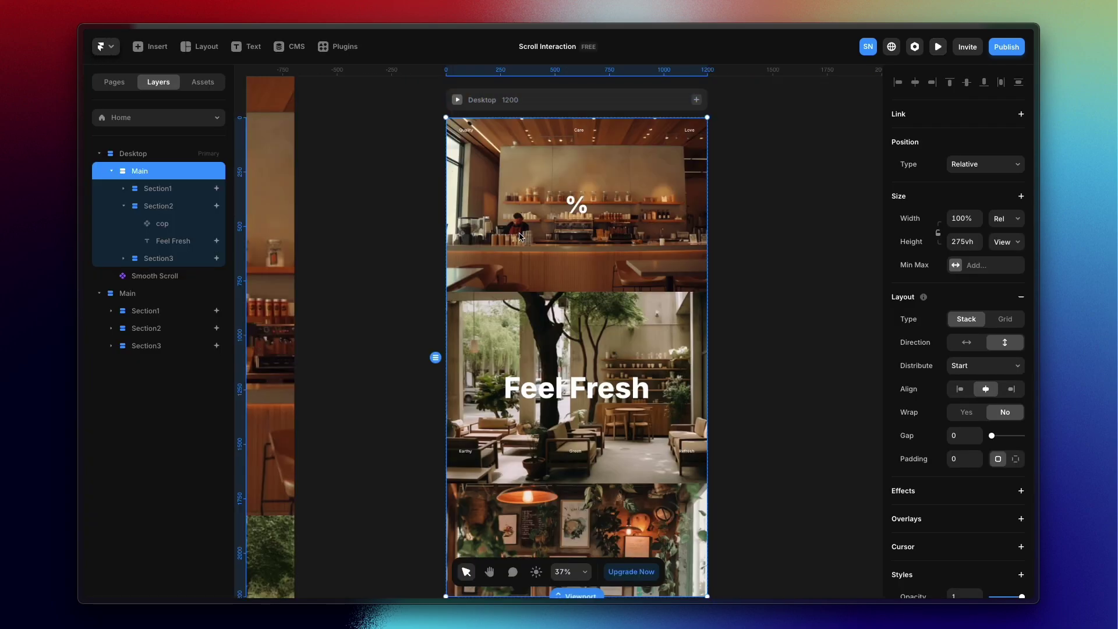
left_click(111, 171)
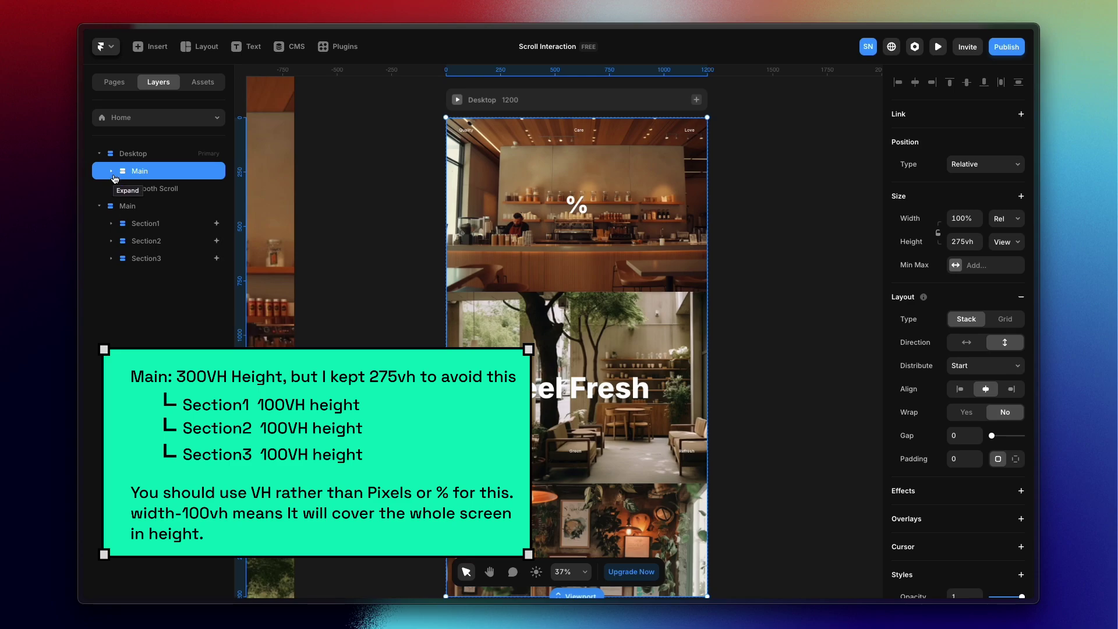
left_click(139, 155)
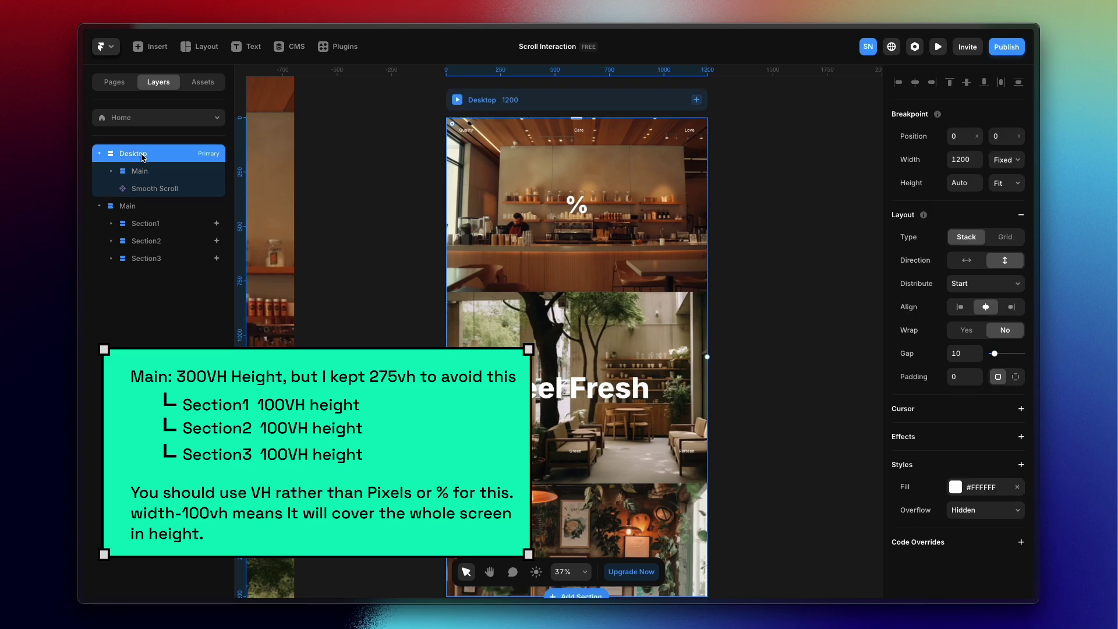
left_click(165, 172)
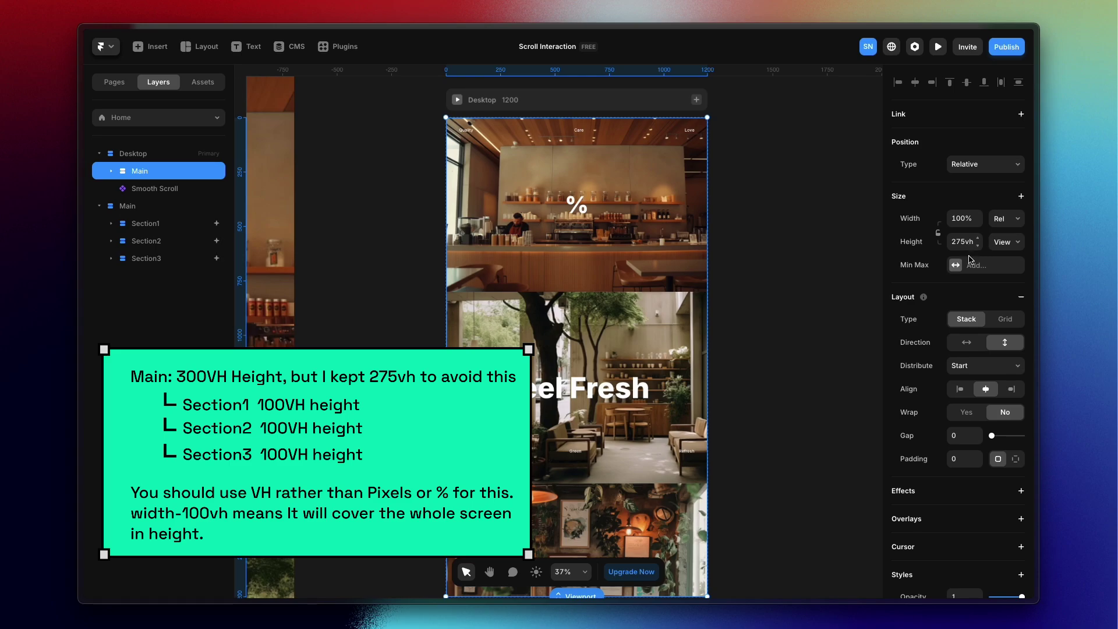
left_click(111, 171)
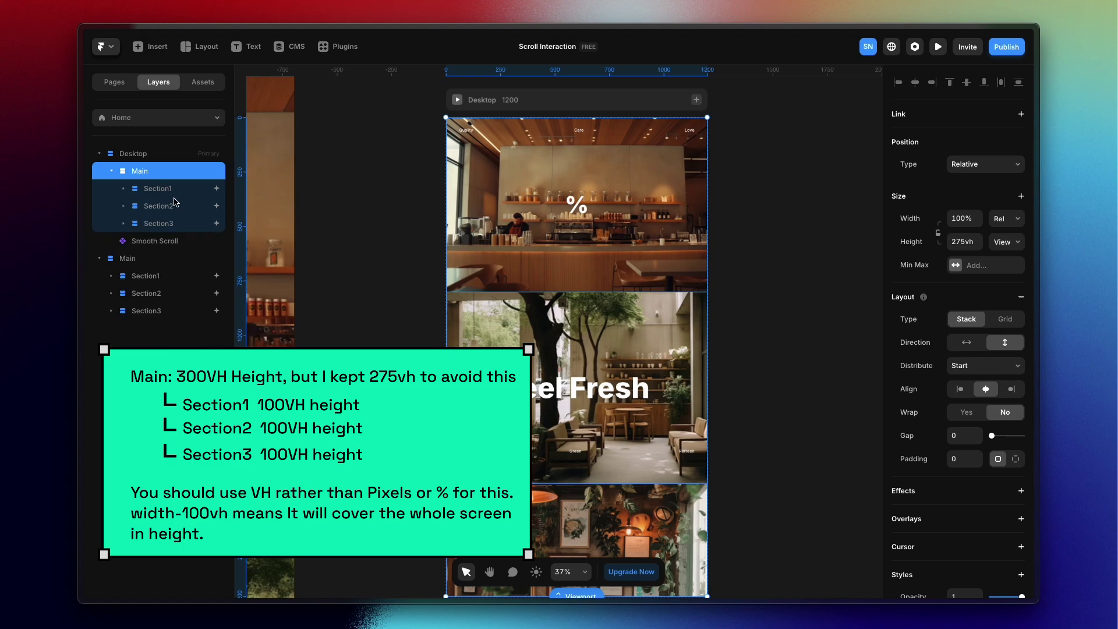
left_click(188, 225)
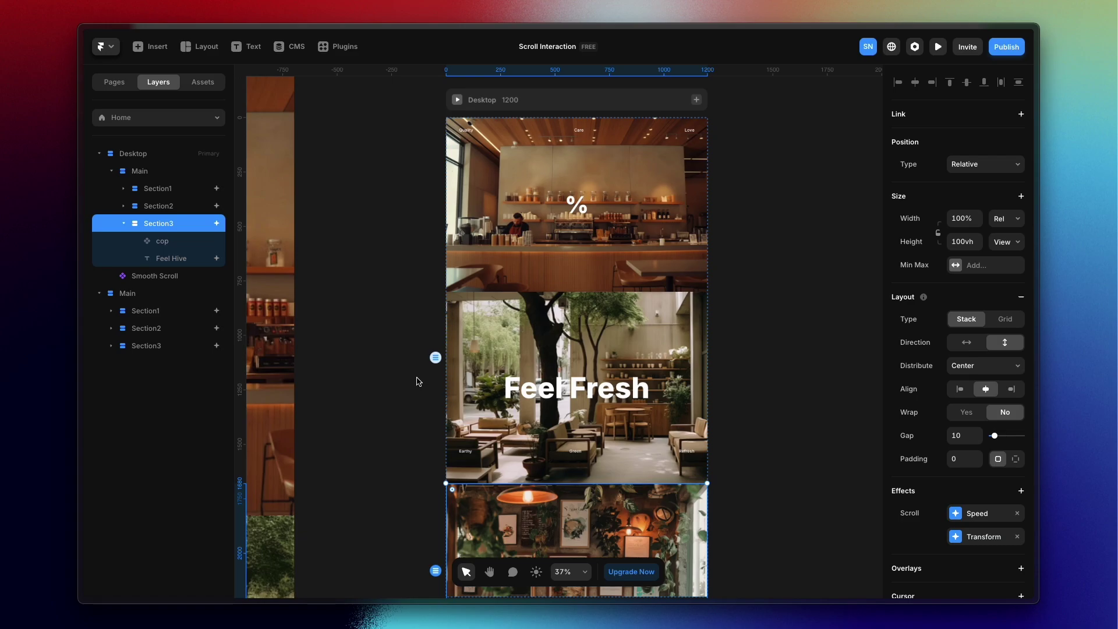
key("super+p")
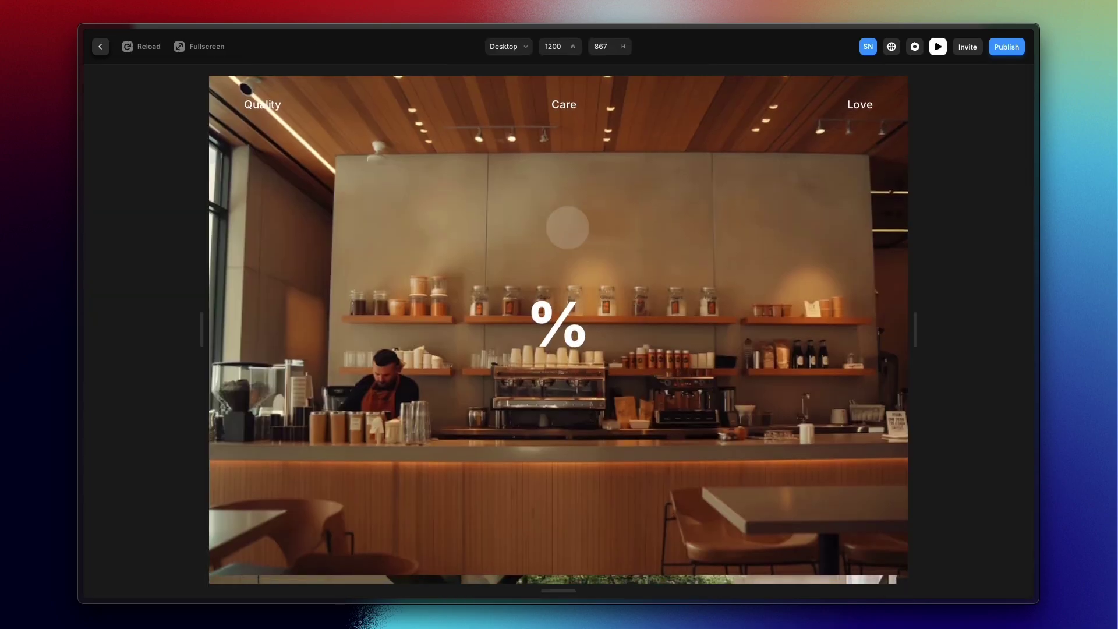
- Open the cop header-labels component, select Quality and inspect its content variable options
left_click(104, 46)
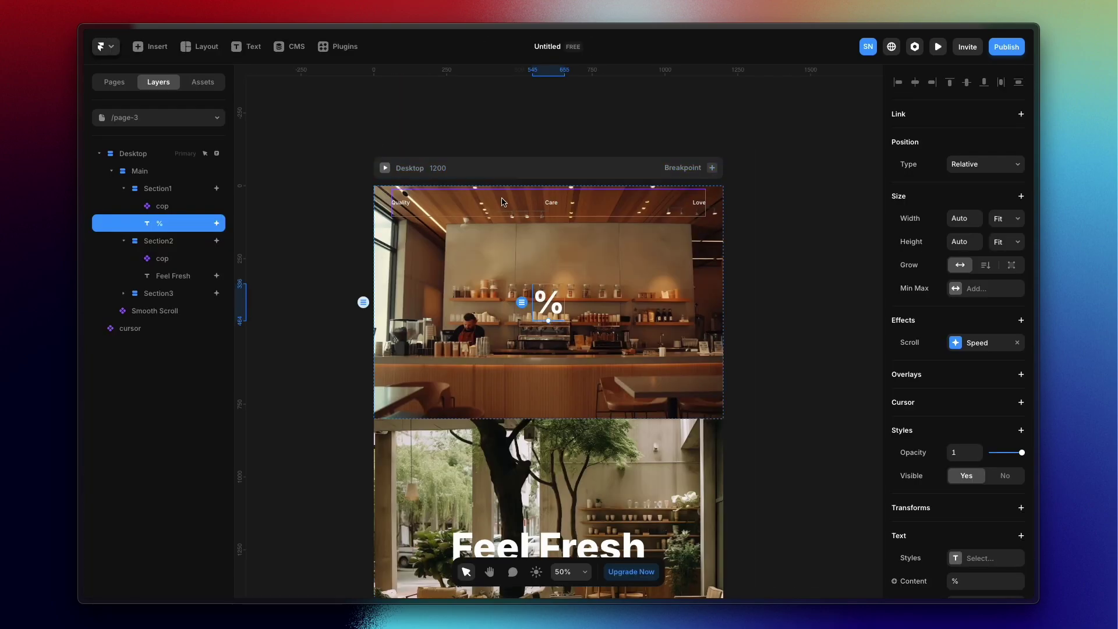
double_click(505, 204)
scroll(408, 306, "up", 2)
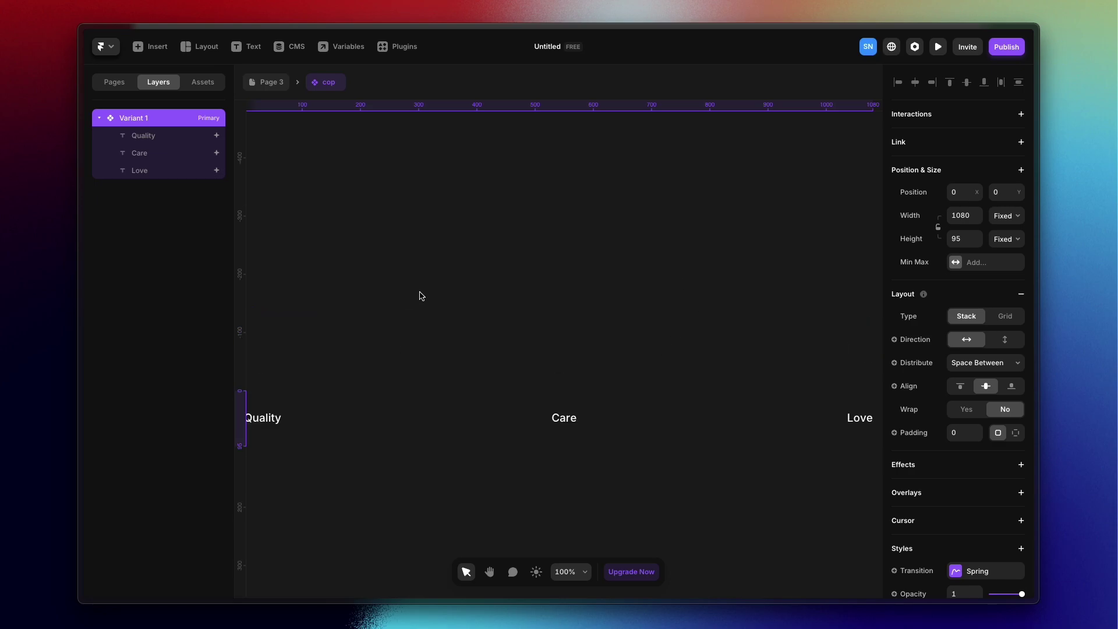
scroll(420, 295, "down", 4)
scroll(439, 282, "down", 2)
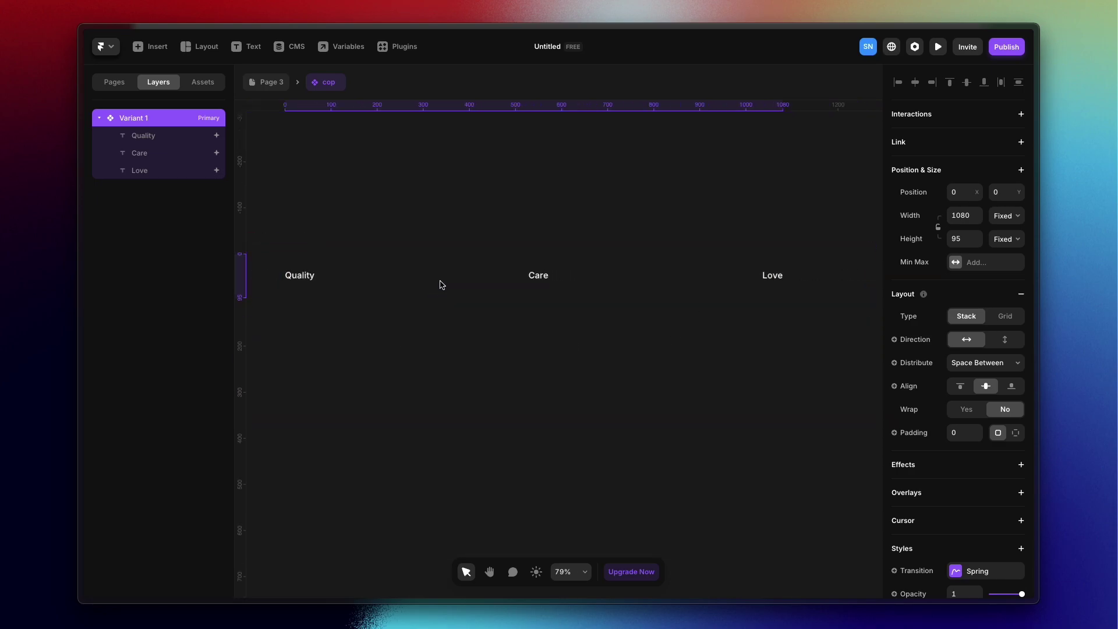
left_click(313, 277)
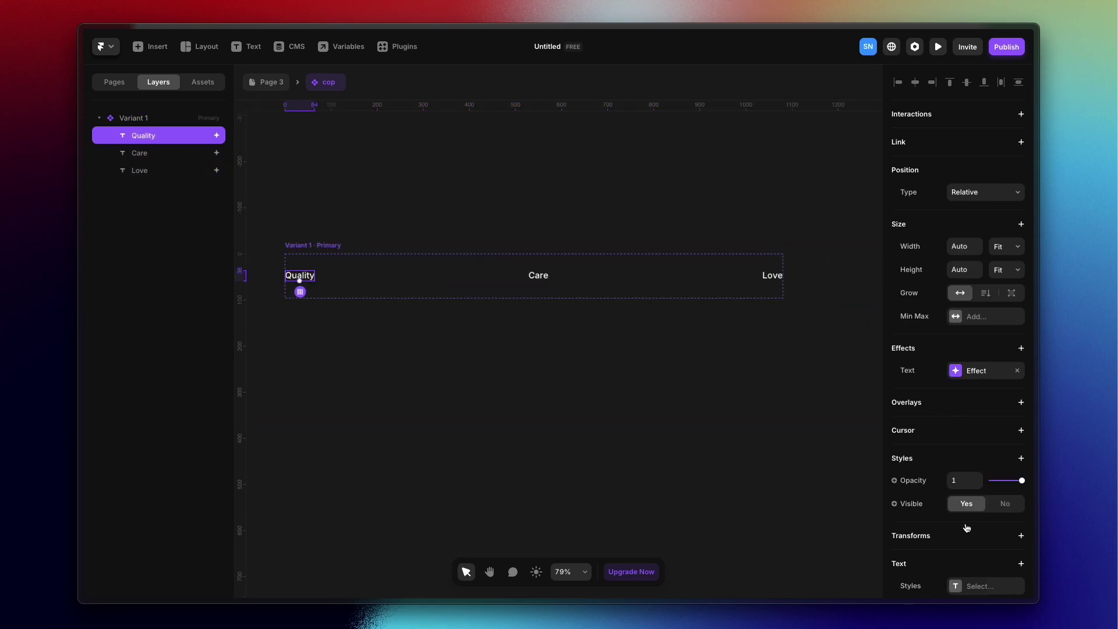
scroll(967, 454, "down", 3)
scroll(975, 476, "down", 2)
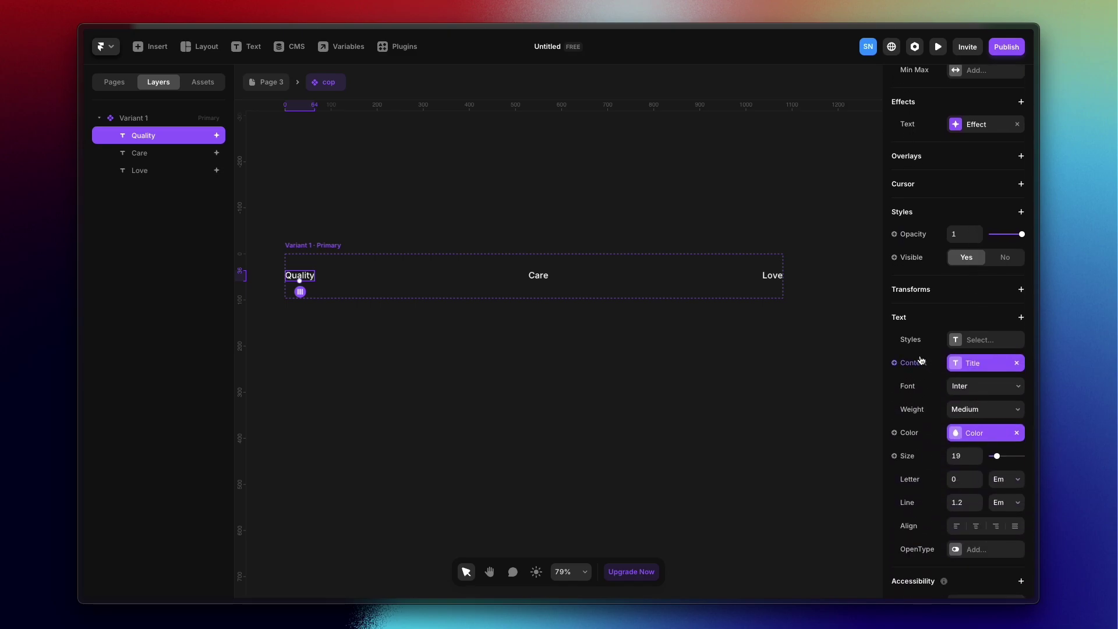
left_click(917, 365)
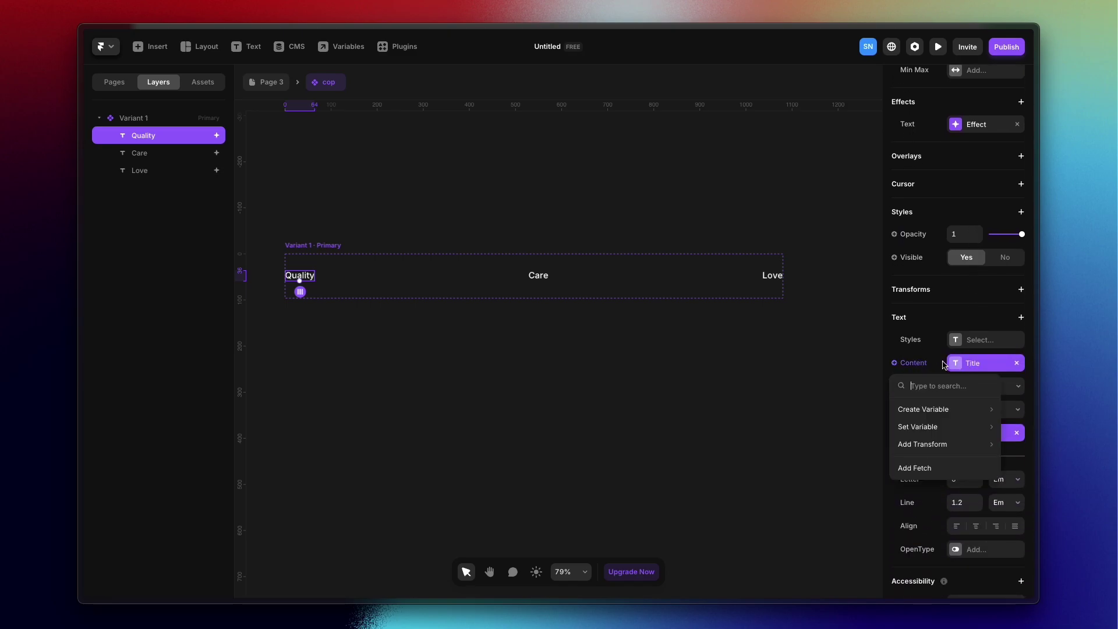
key("Escape")
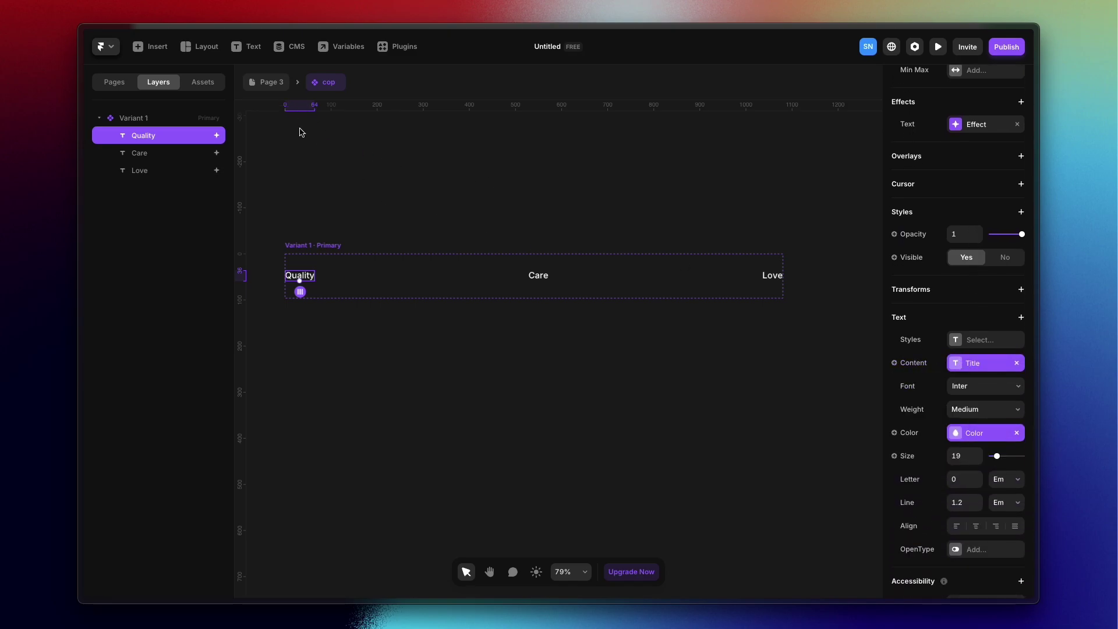
- Re-enter the cop component and review the Quality label's per-character Text Effect settings
left_click(268, 81)
scroll(996, 553, "down", 3)
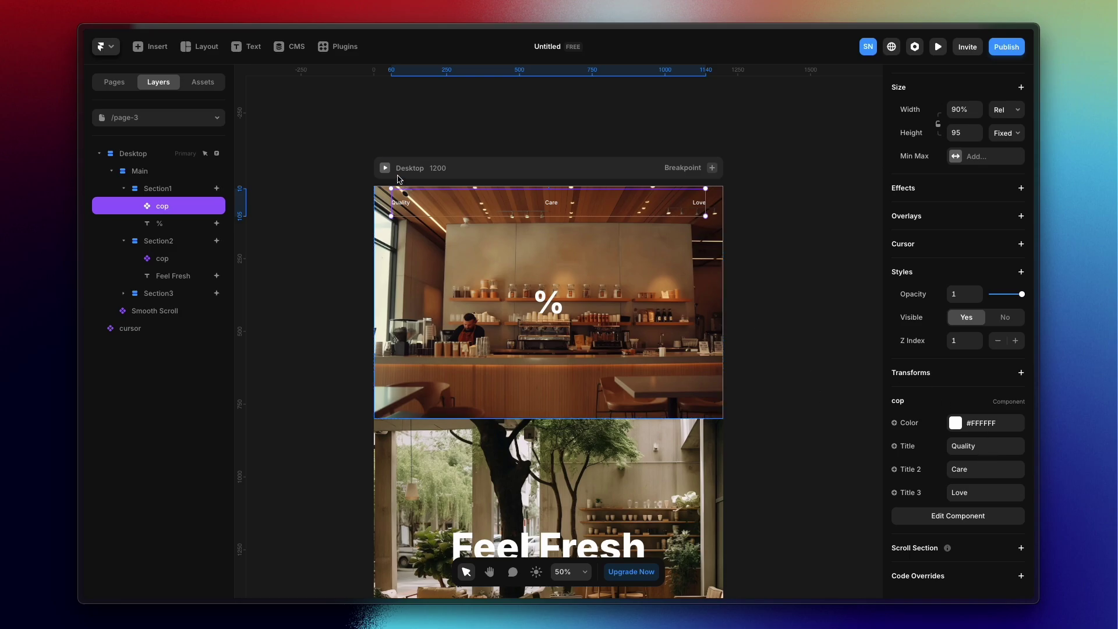
double_click(477, 211)
left_click(278, 356)
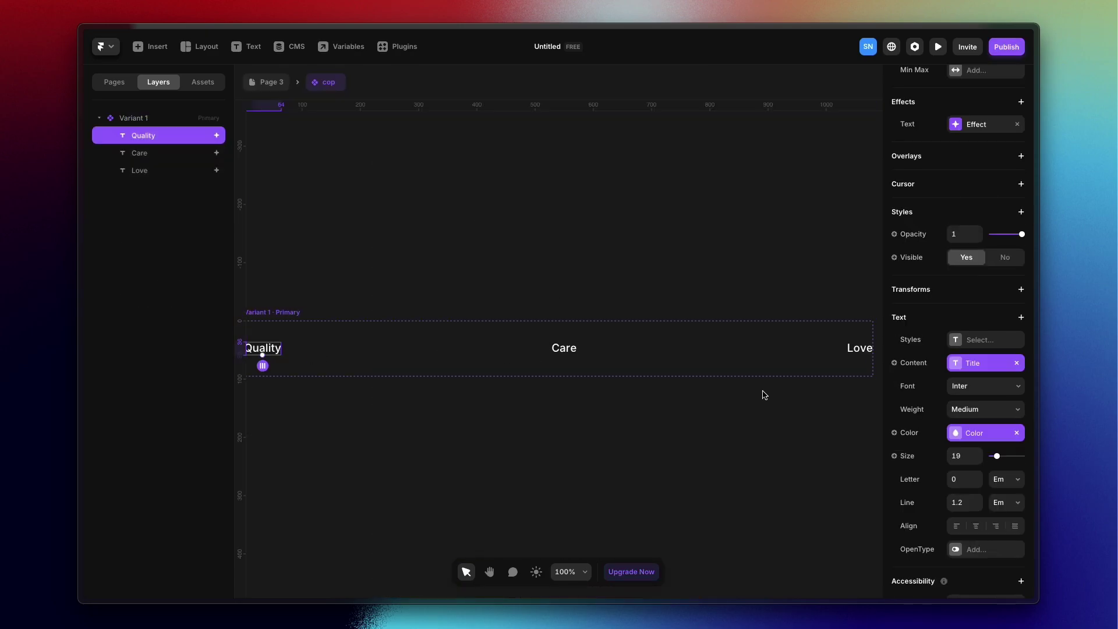
scroll(928, 411, "down", 2)
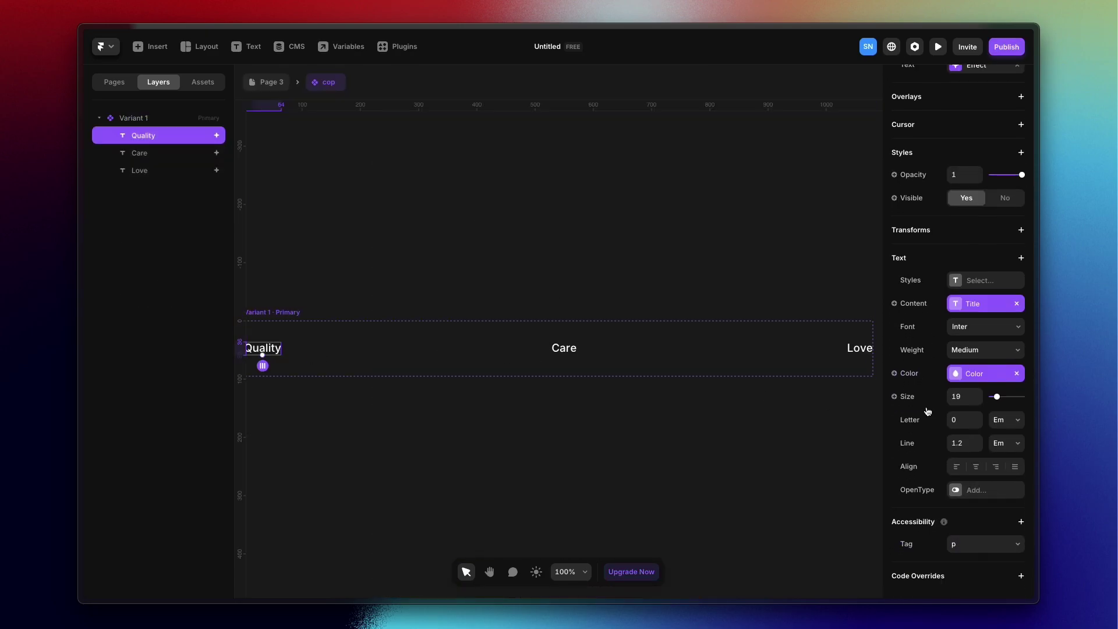
scroll(923, 402, "up", 8)
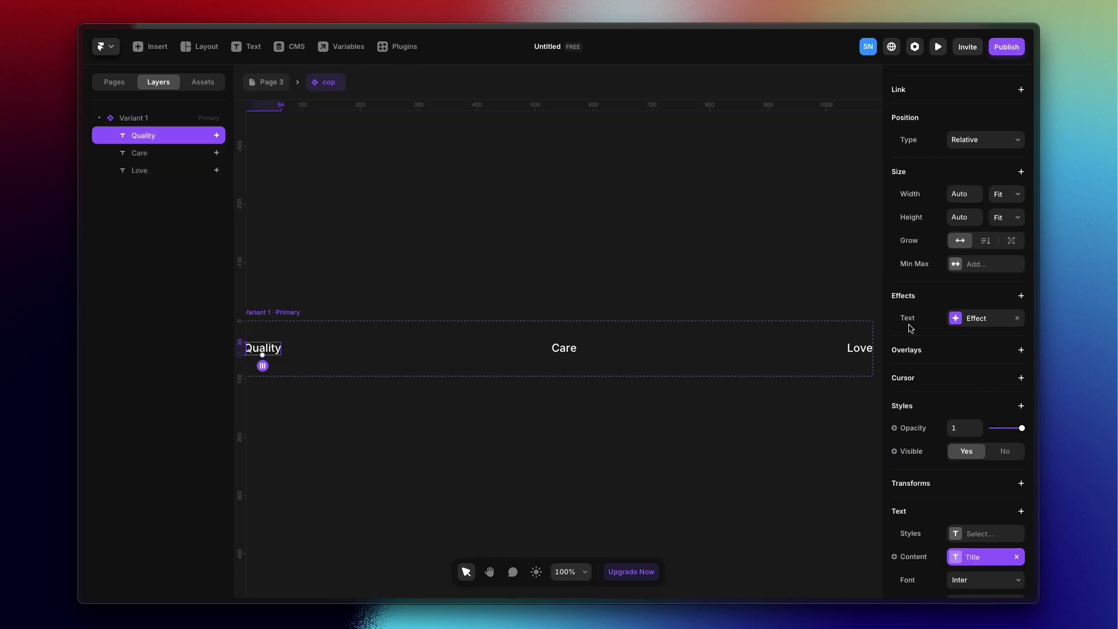
left_click(980, 320)
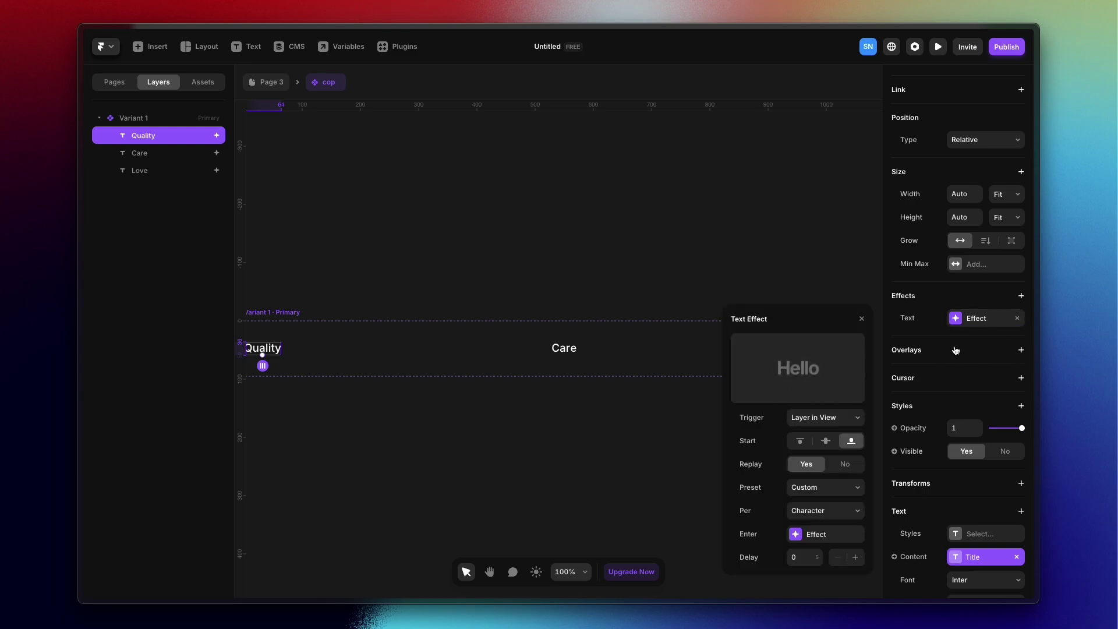
- Preview the Desktop café page full-screen and scroll from the hero into the courtyard section
left_click(275, 85)
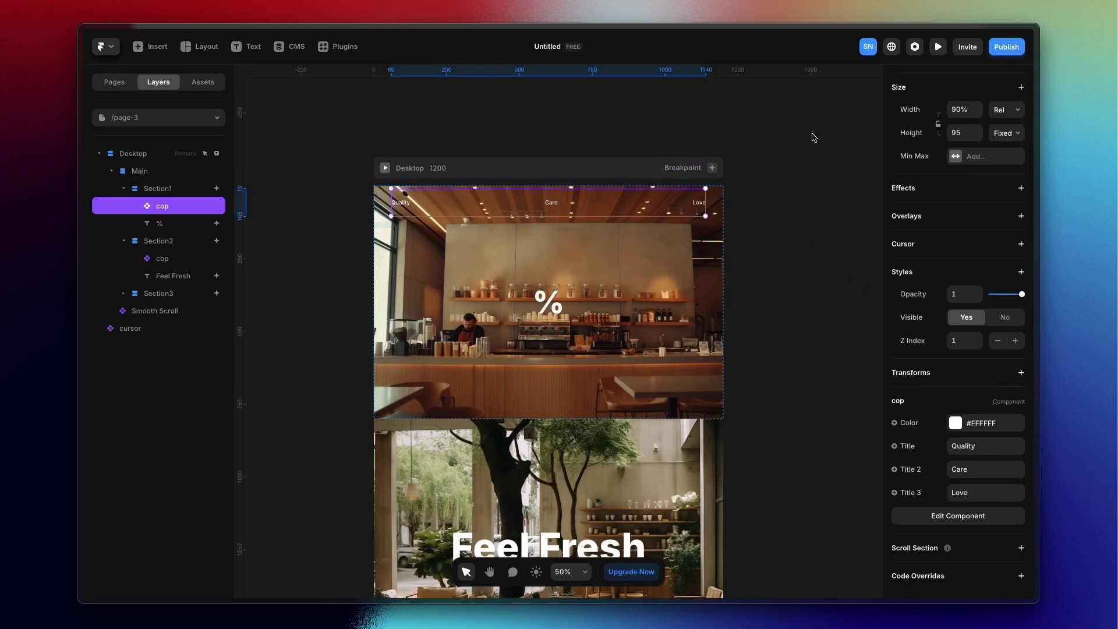
left_click(386, 169)
left_click(200, 48)
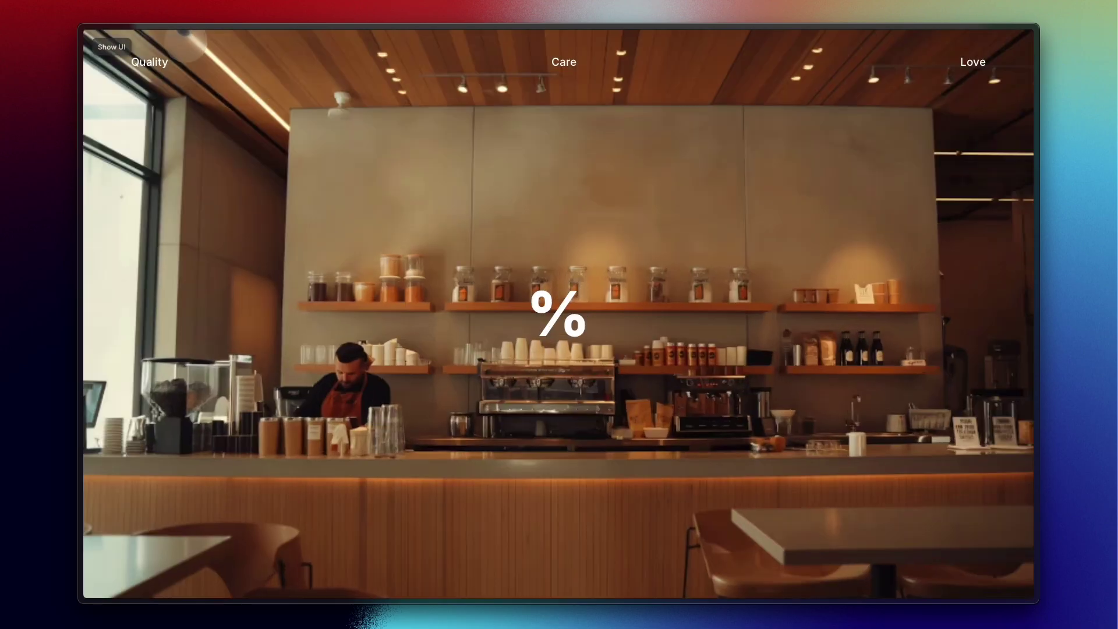
scroll(323, 235, "down", 5)
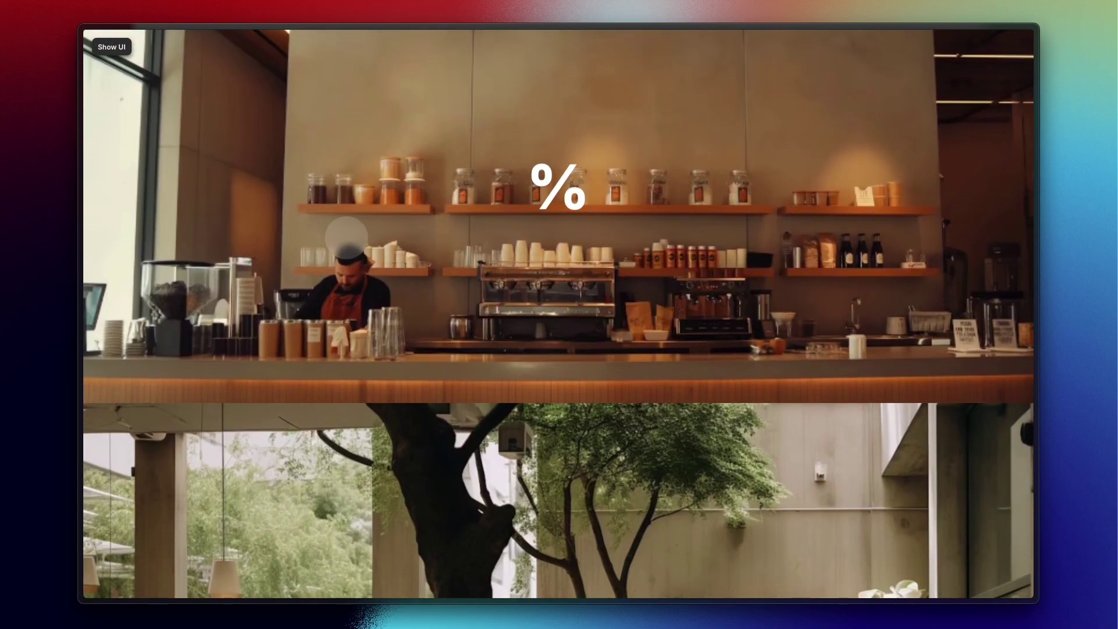